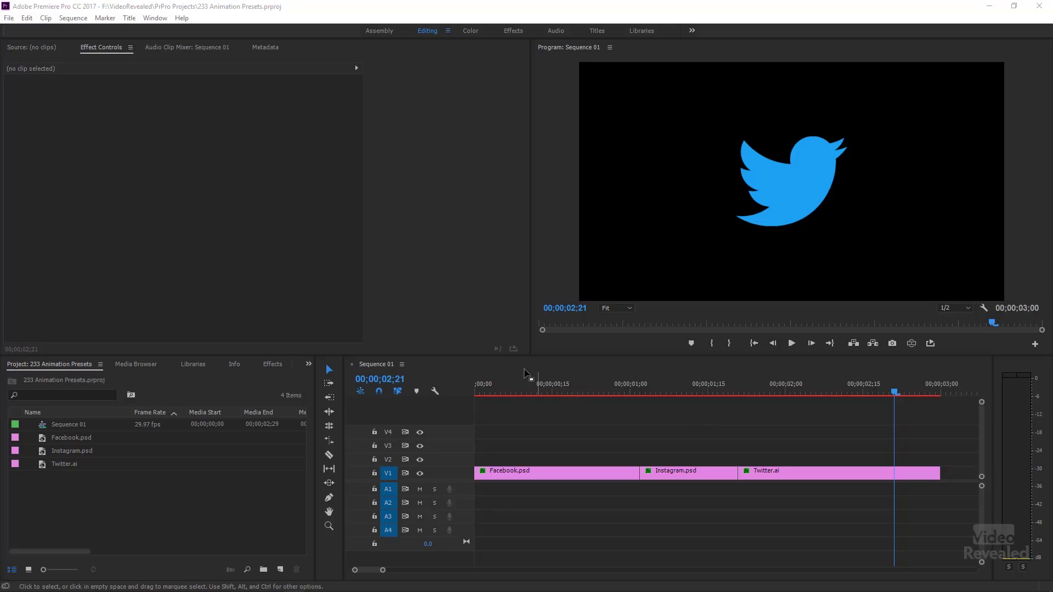
Step: Preview the logo animations, then reveal the Facebook clip's Transform Position and Skew keyframes
left_click_drag(525, 384, 453, 399)
key("space")
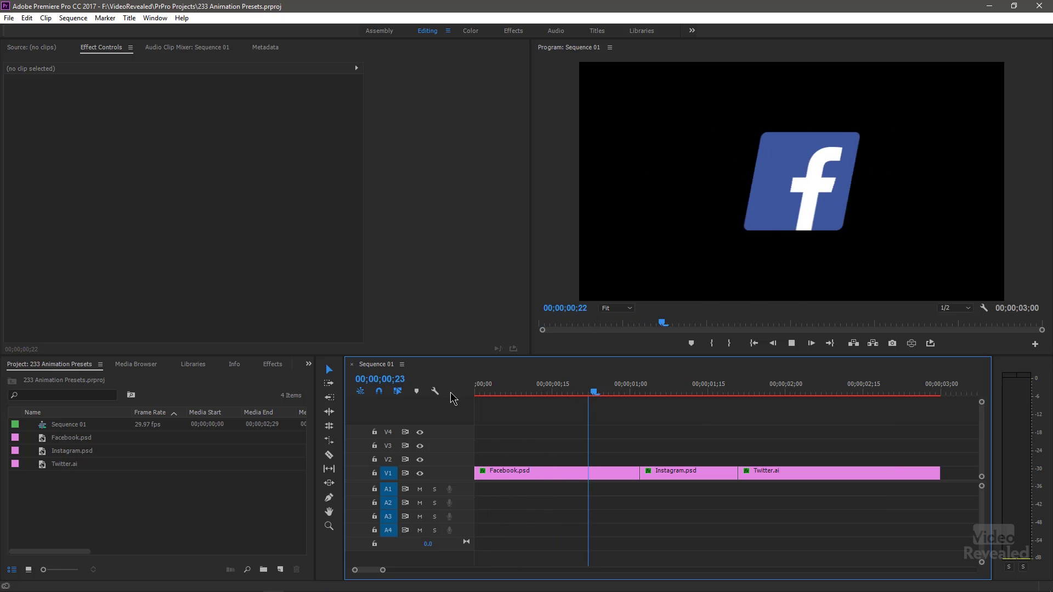
key("space")
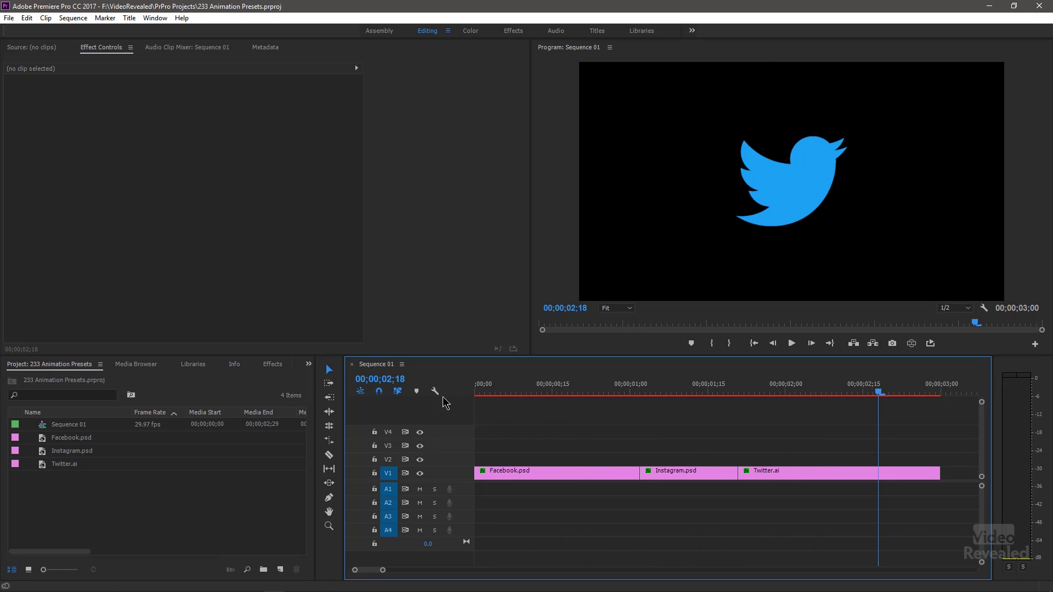
left_click(552, 469)
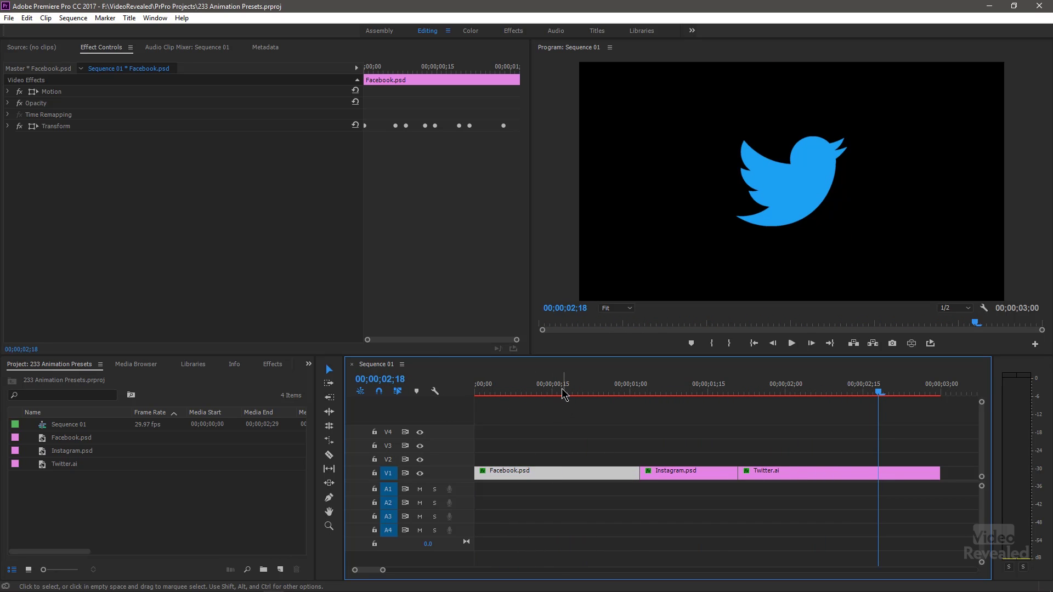
left_click_drag(563, 385, 515, 395)
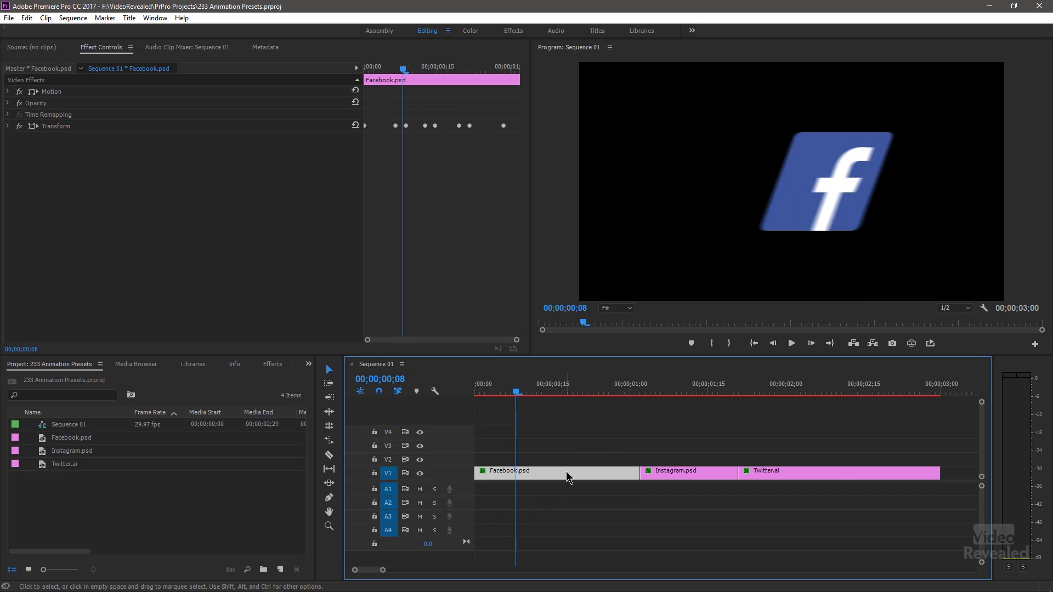
left_click(7, 126)
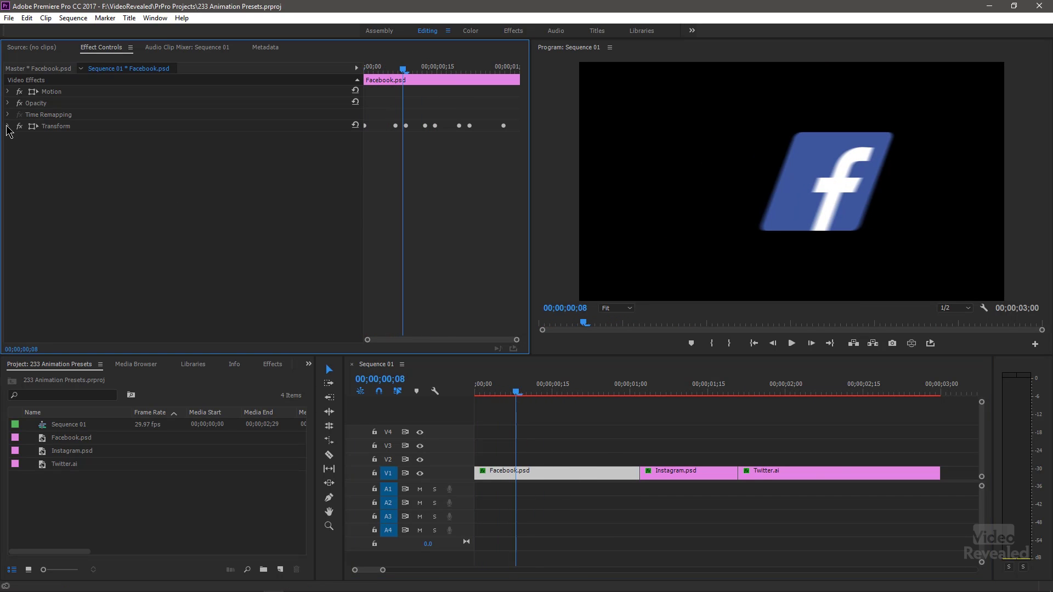
Step: Filter the Effects list to 'transfor', collapse Motion, and toggle the composition shutter angle option
left_click(276, 365)
left_click(93, 379)
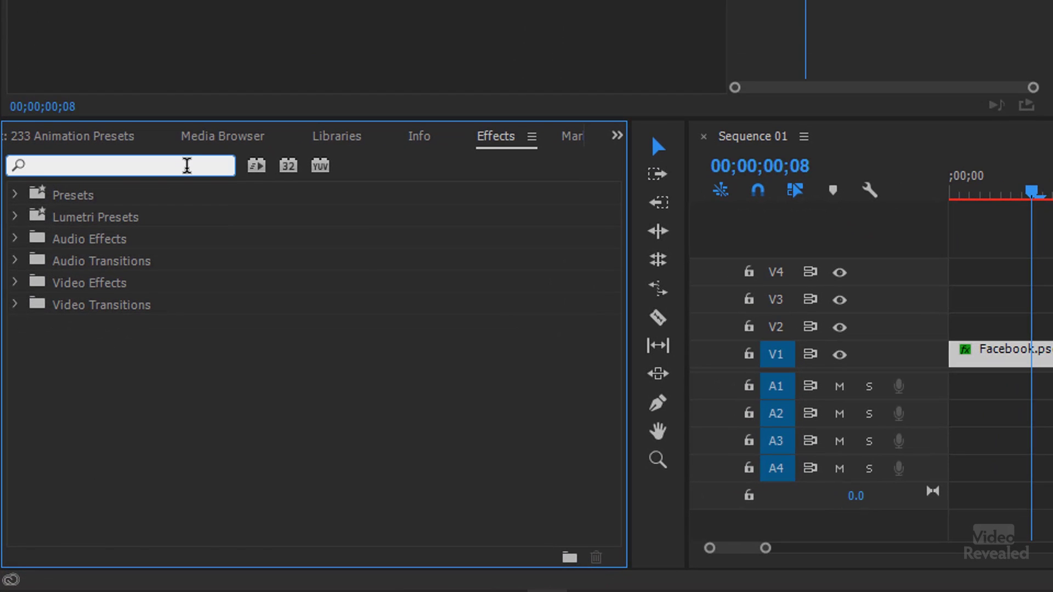
type("transfor")
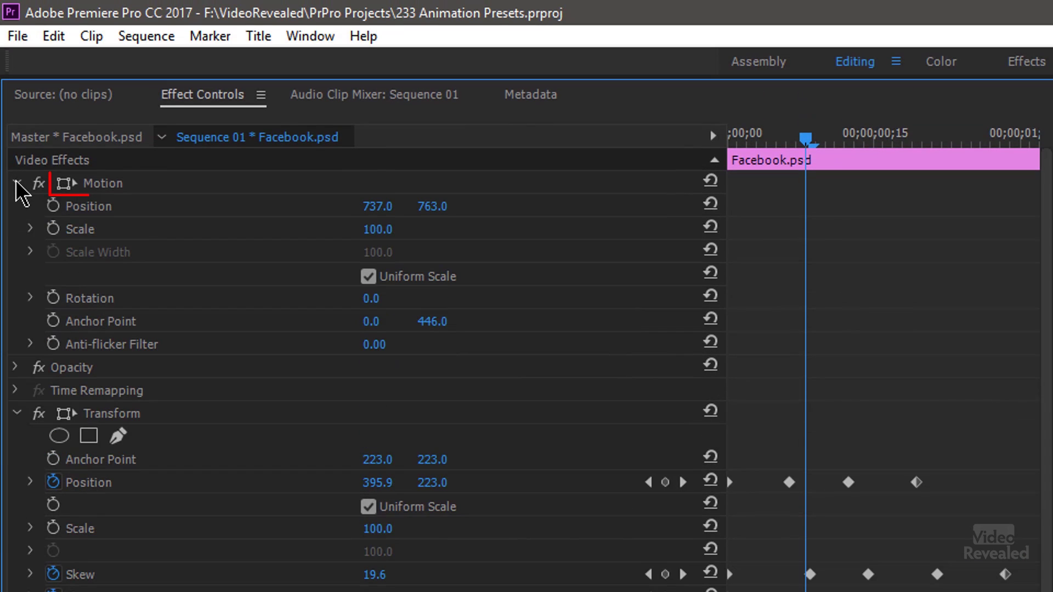
left_click(16, 183)
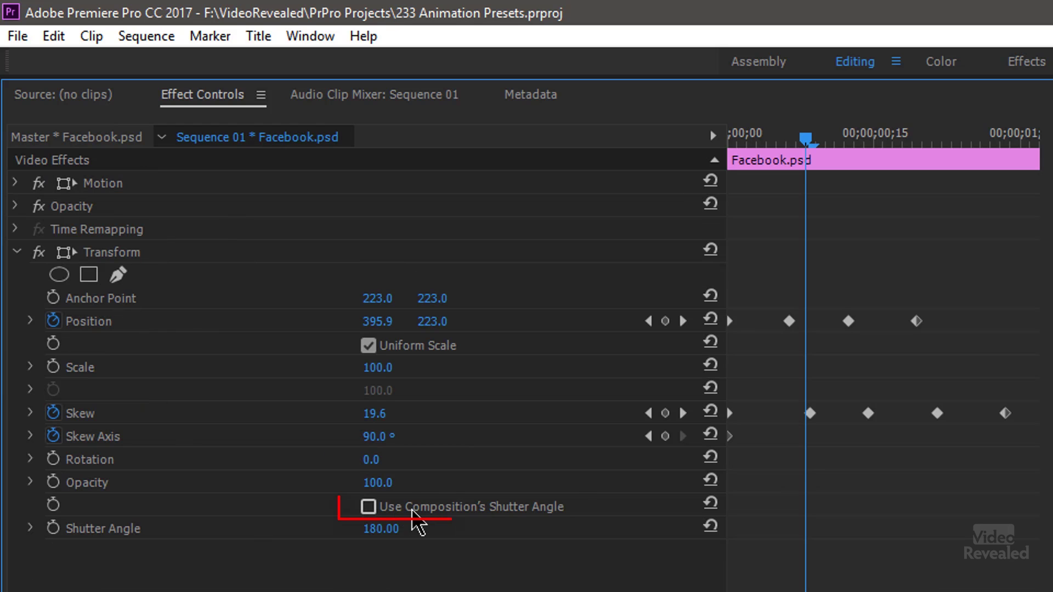
left_click(369, 508)
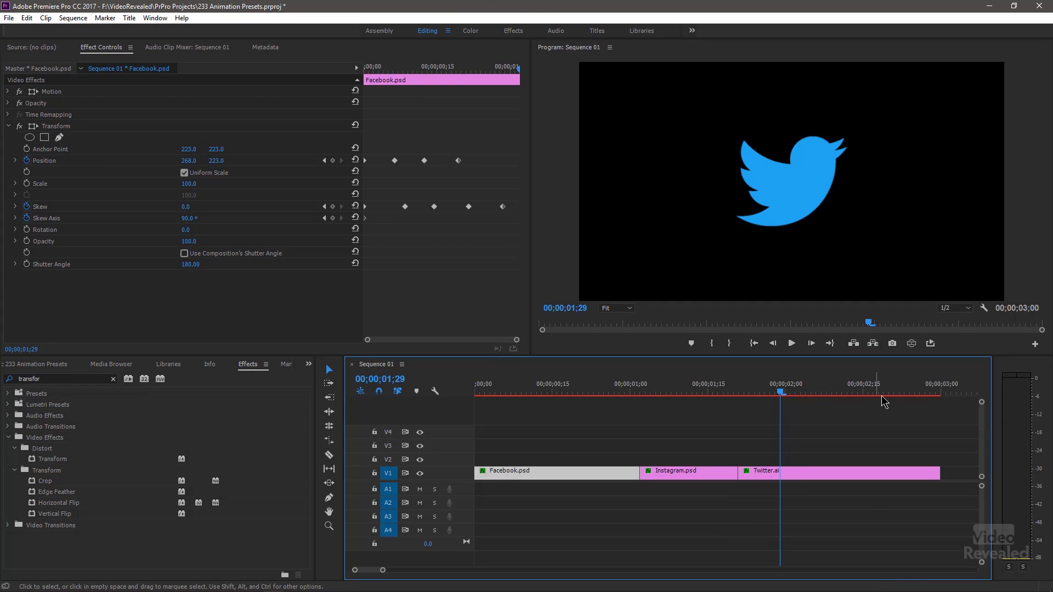
Step: Place Pinterest.psd from the Social Graphics library on V1 after Twitter.ai, fit the timeline, and select it
left_click(166, 366)
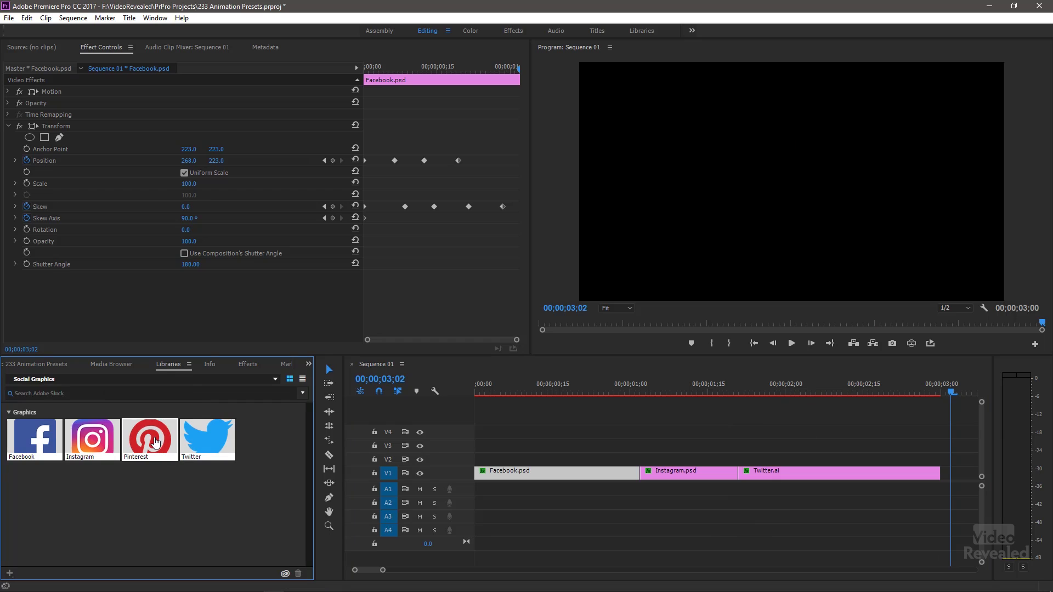
left_click_drag(156, 443, 950, 471)
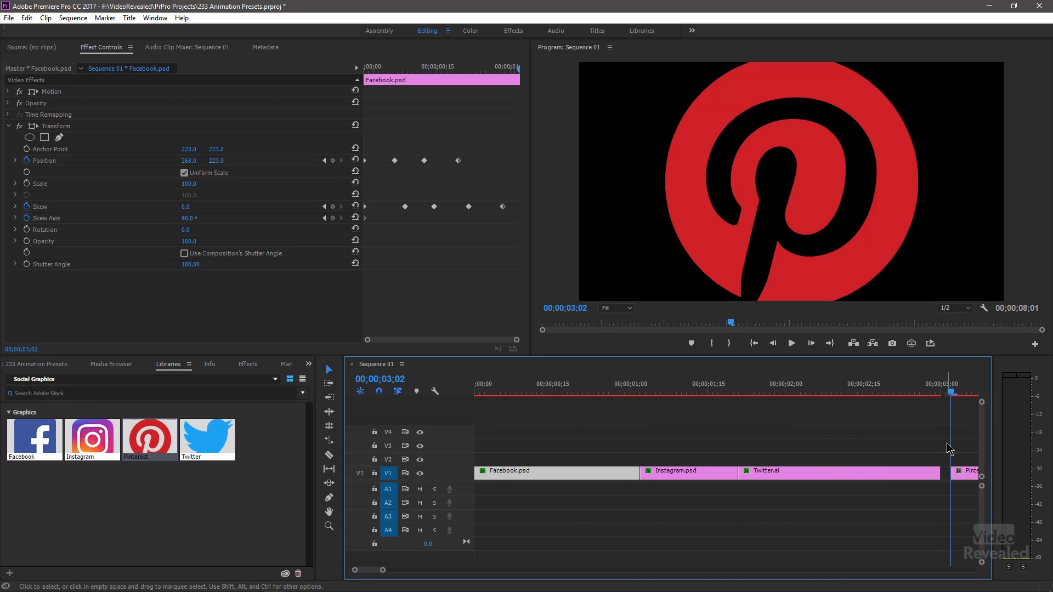
key("backslash")
left_click(714, 470)
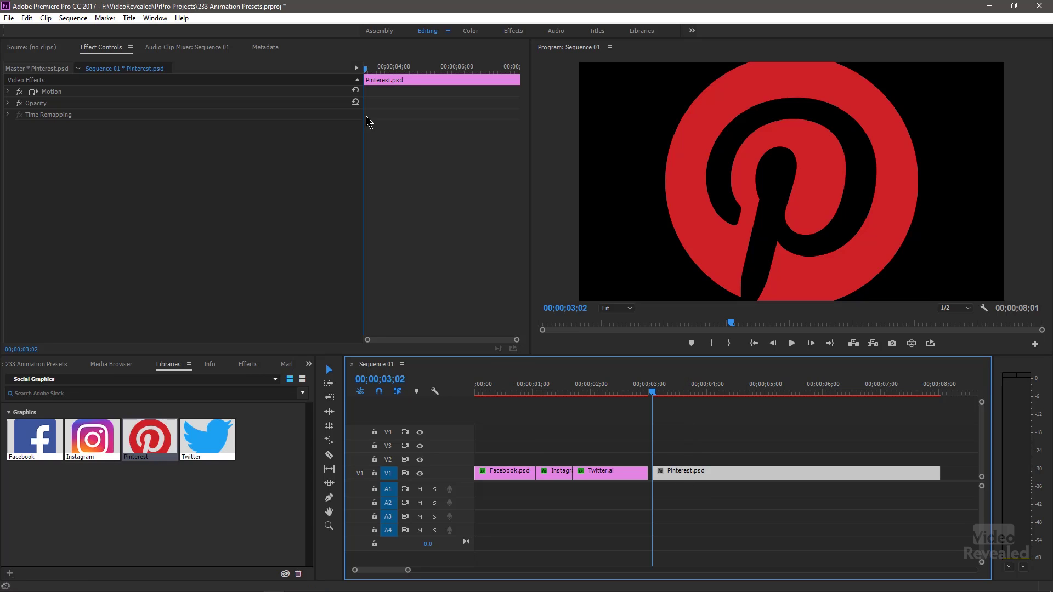
Step: Apply the Transform effect to Pinterest.psd and set its Motion Scale to 34
left_click(398, 67)
left_click_drag(386, 65, 355, 71)
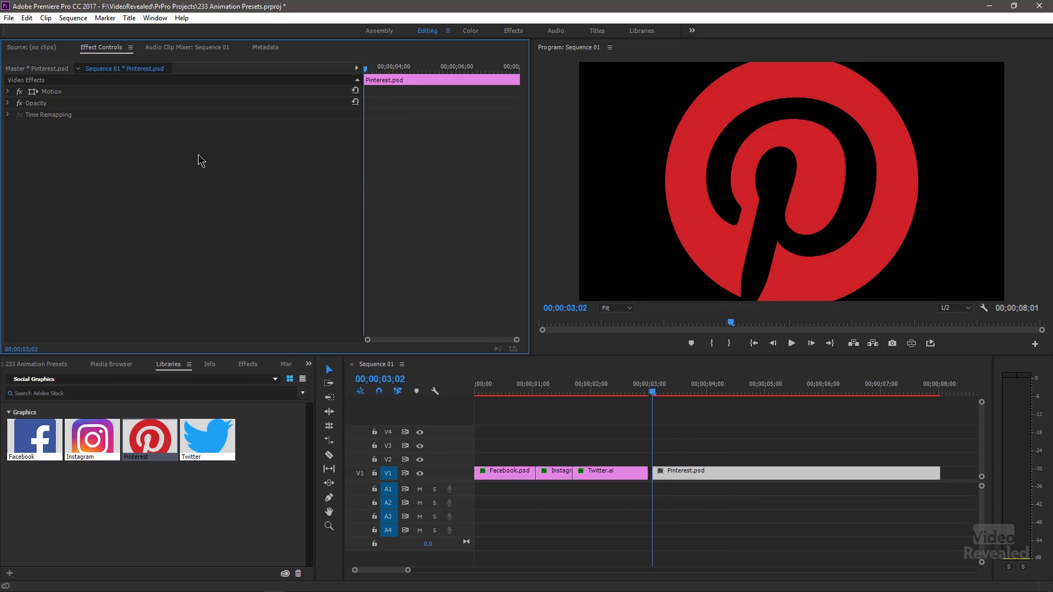
left_click(249, 364)
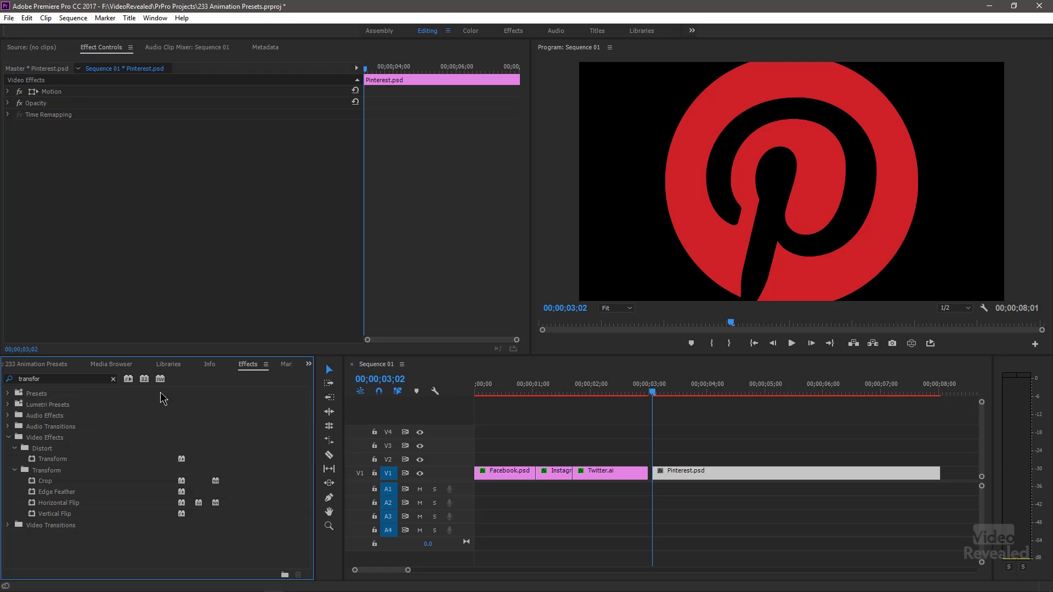
double_click(53, 460)
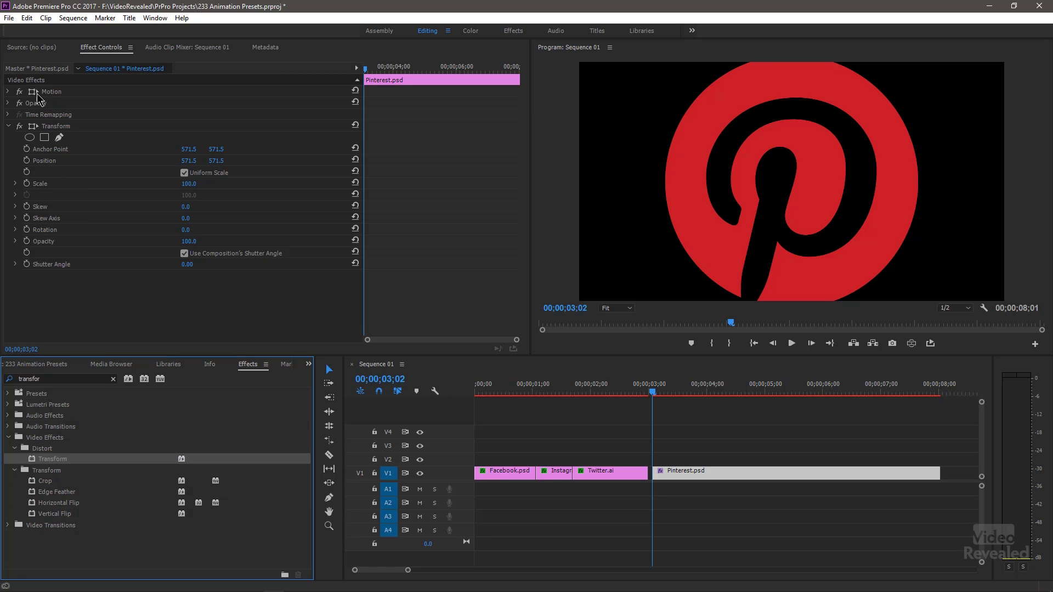
left_click(8, 91)
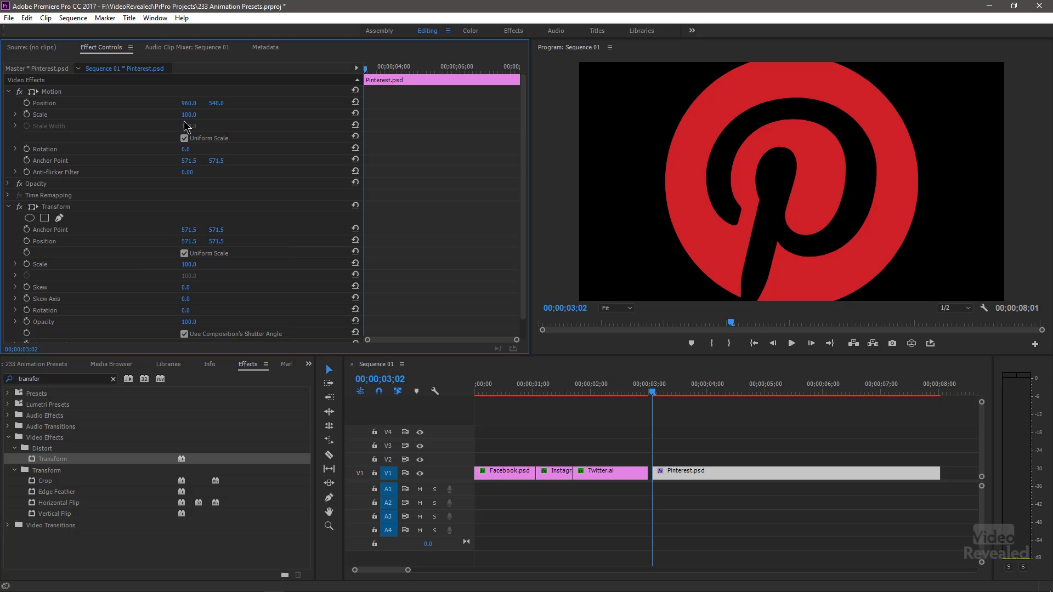
left_click_drag(189, 118, 141, 112)
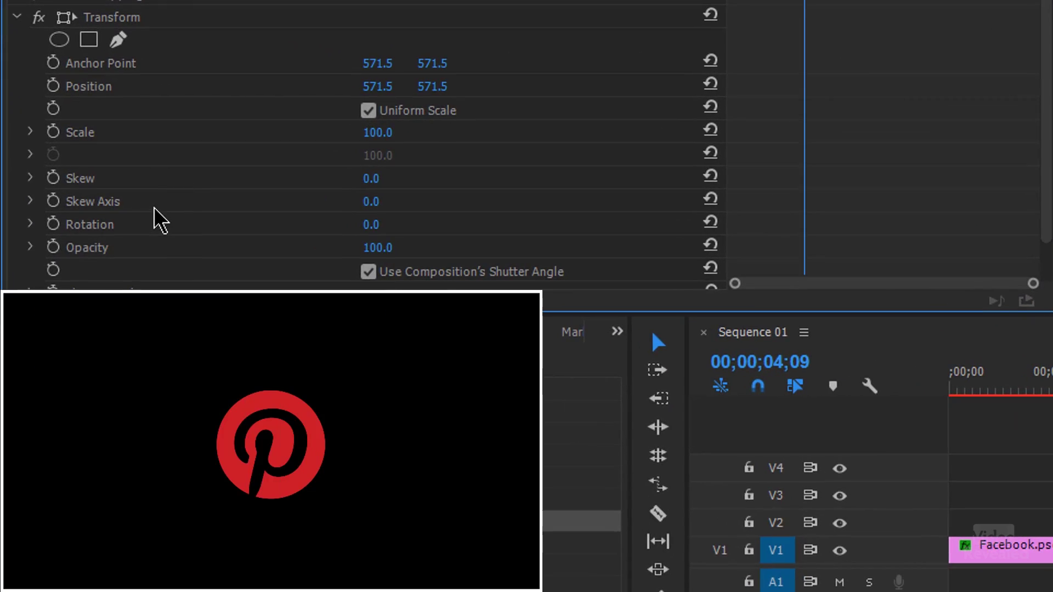
Step: Keyframe Transform Rotation and Position, winding Rotation back to -4x-76° at the clip start
scroll(151, 187, "down", 2)
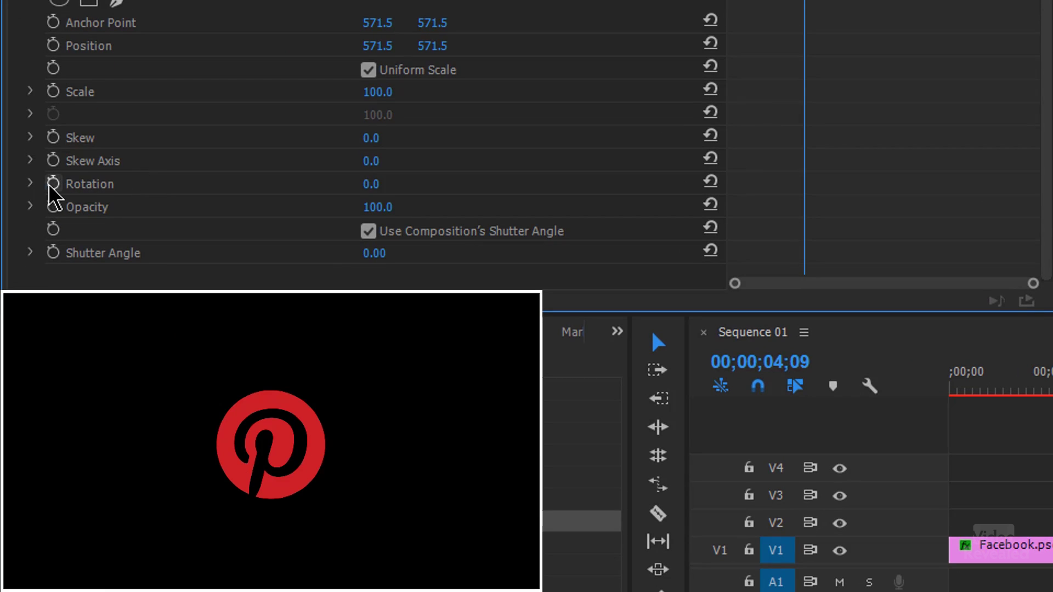
left_click(53, 183)
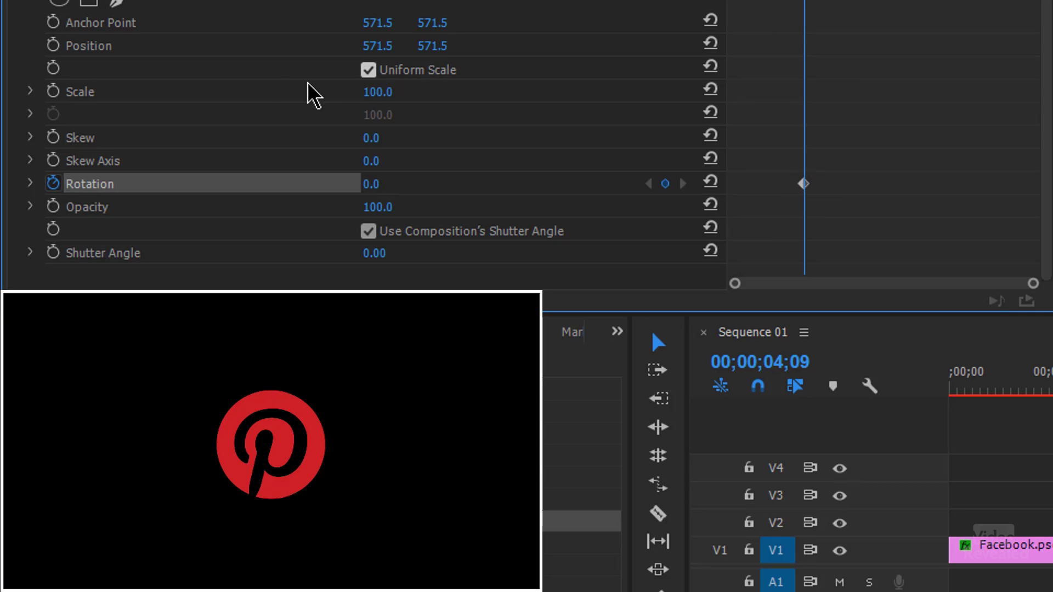
left_click(52, 46)
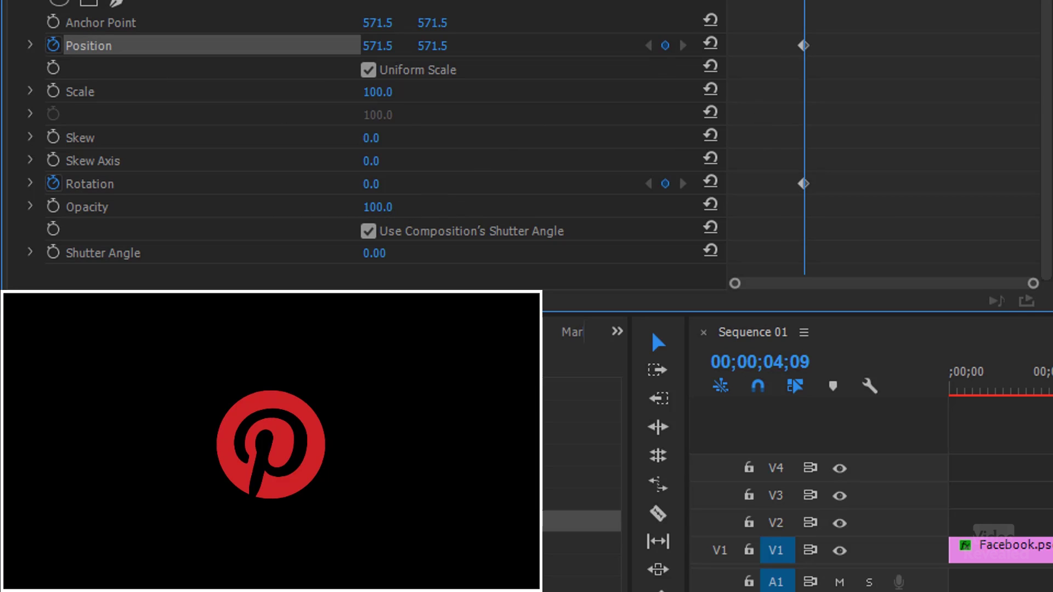
key("j")
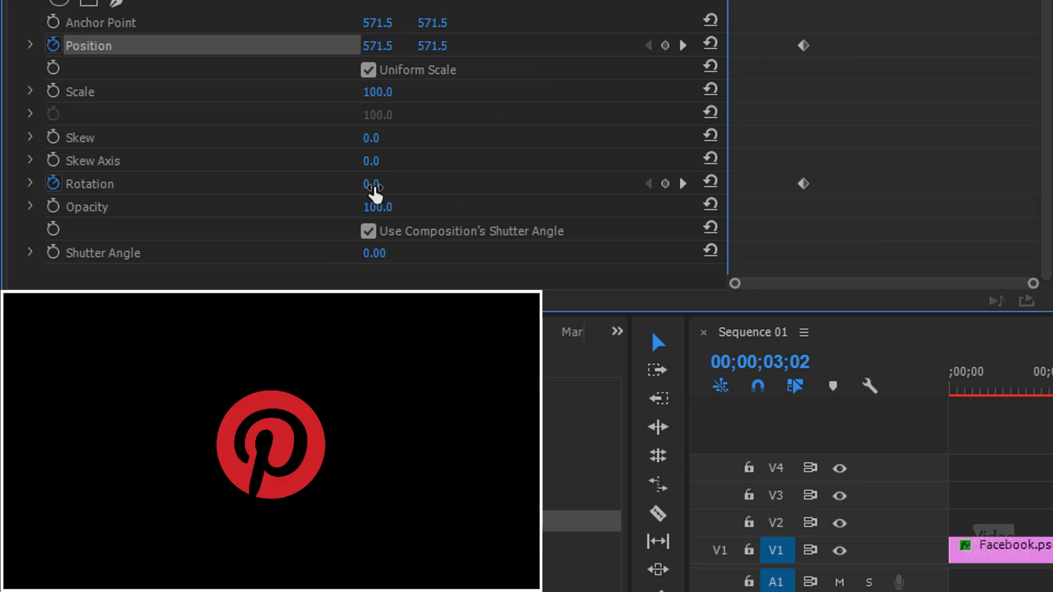
left_click_drag(350, 189, 134, 258)
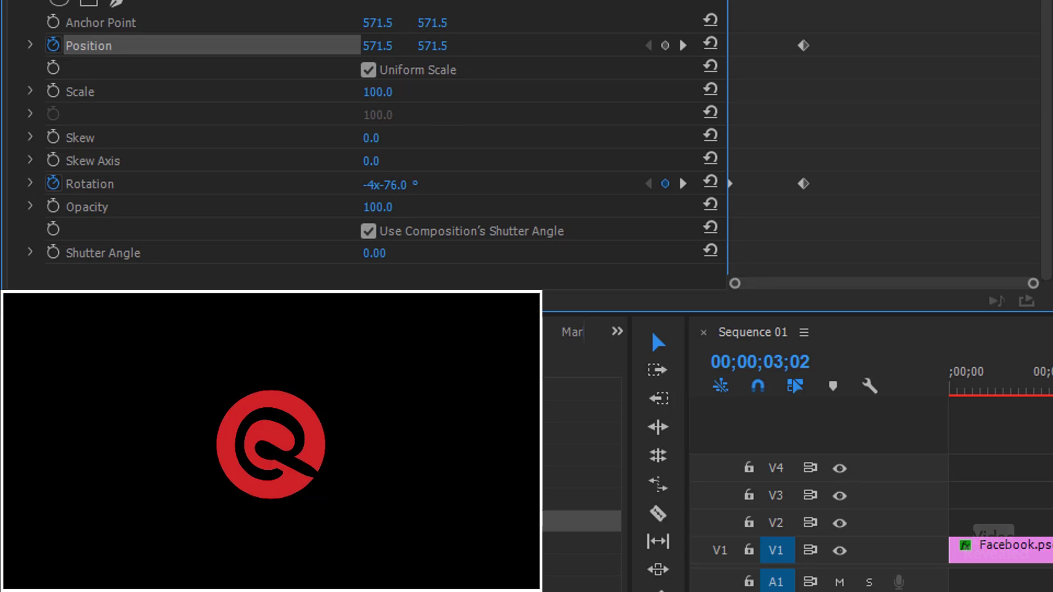
key("space")
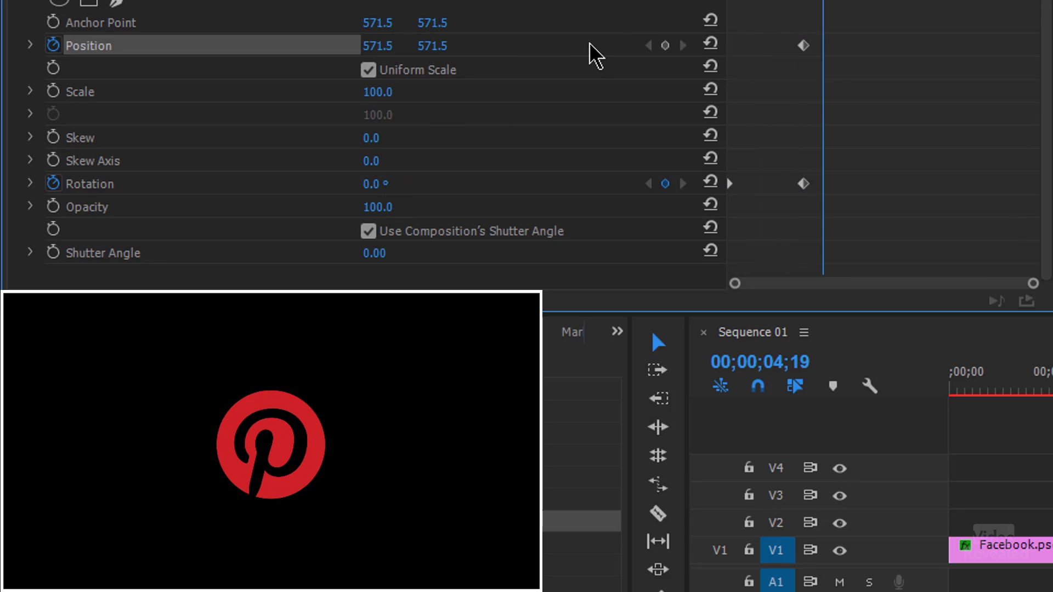
key("space")
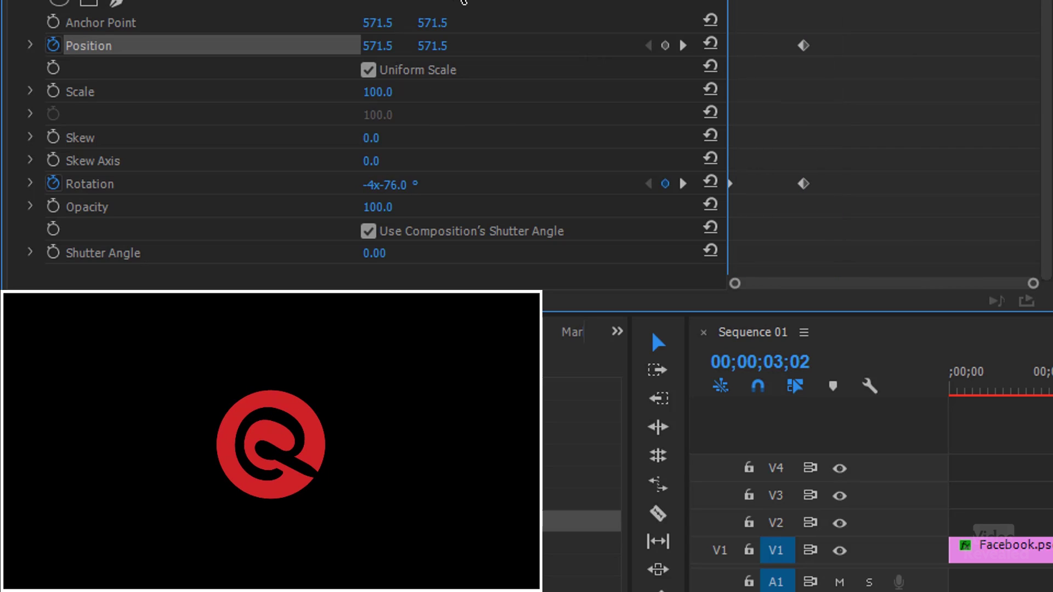
Step: Drag the opening Position X far off-screen left and preview the spinning slide-in
left_click_drag(382, 50, 328, 57)
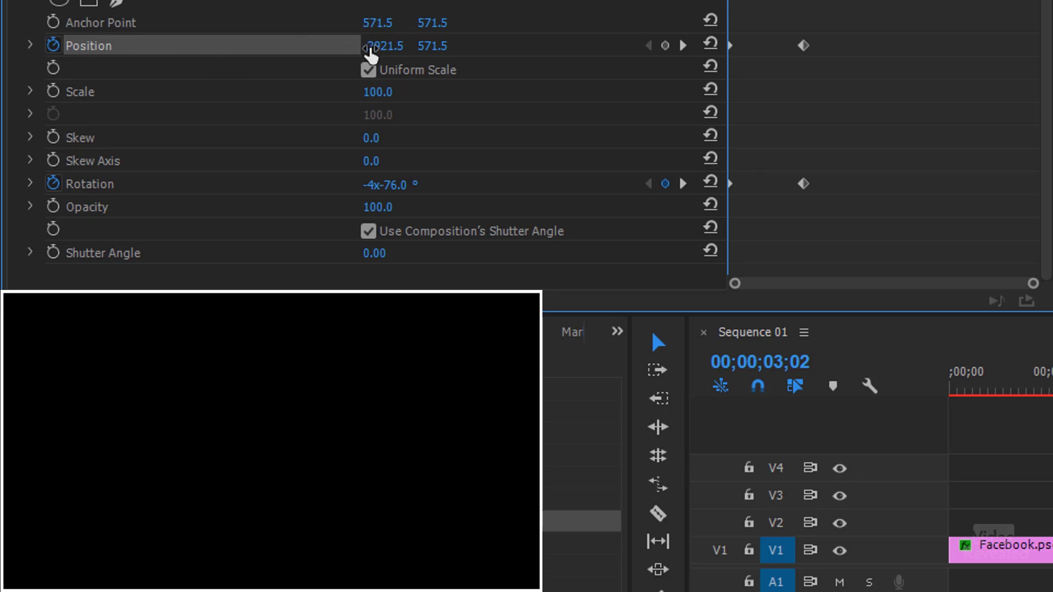
key("space")
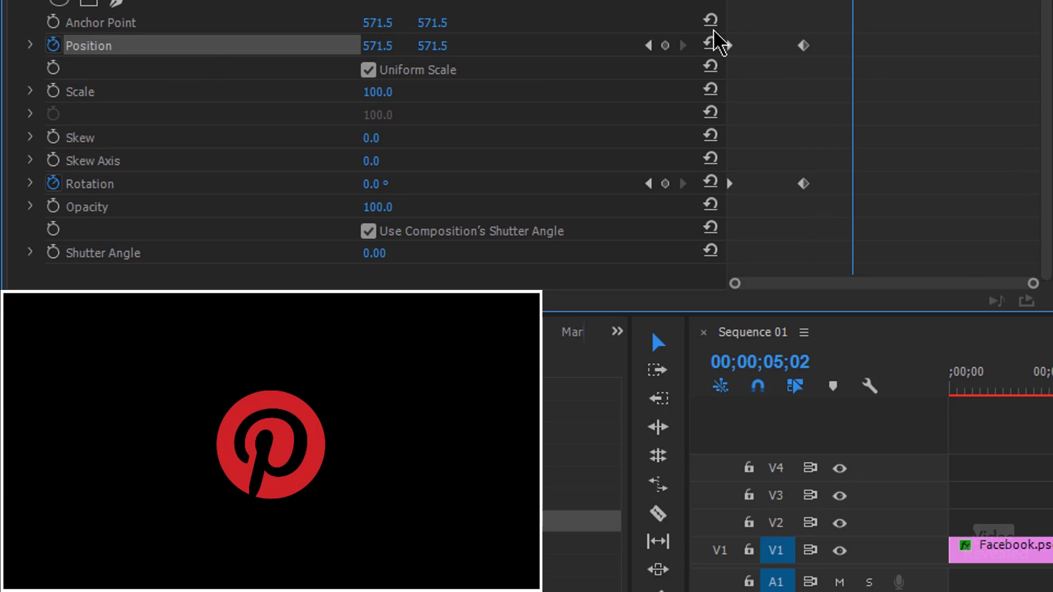
key("space")
key("space")
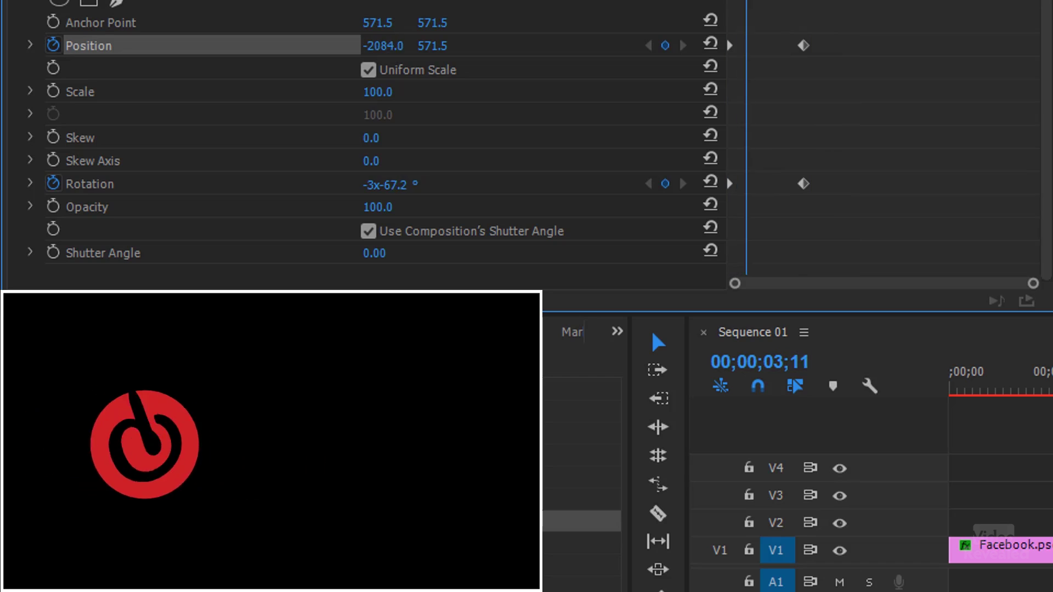
key("space")
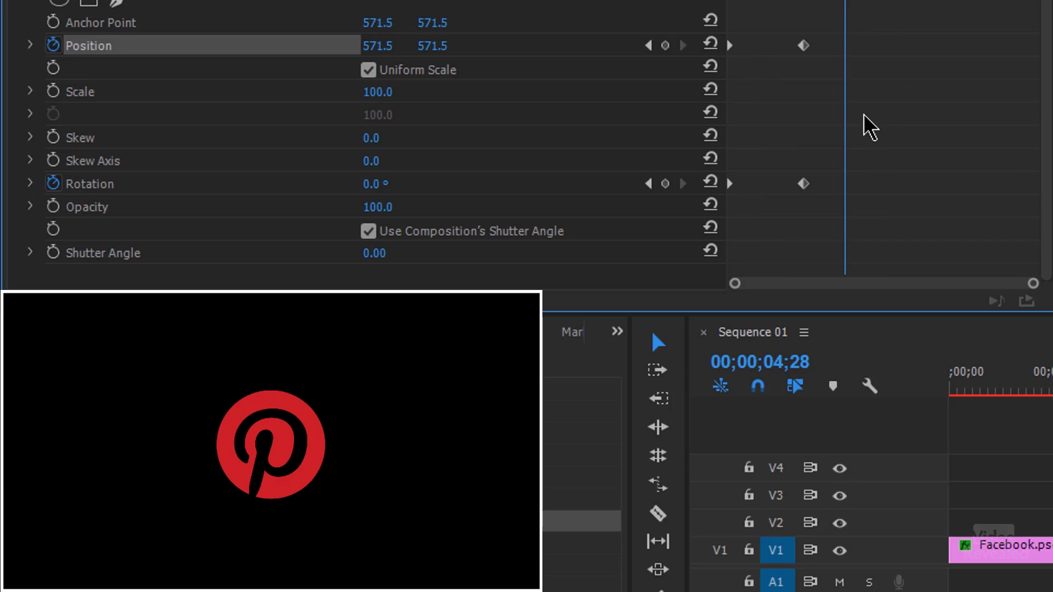
Step: Give the final Position and Rotation keyframes Ease In and preview the roll-in
right_click(804, 46)
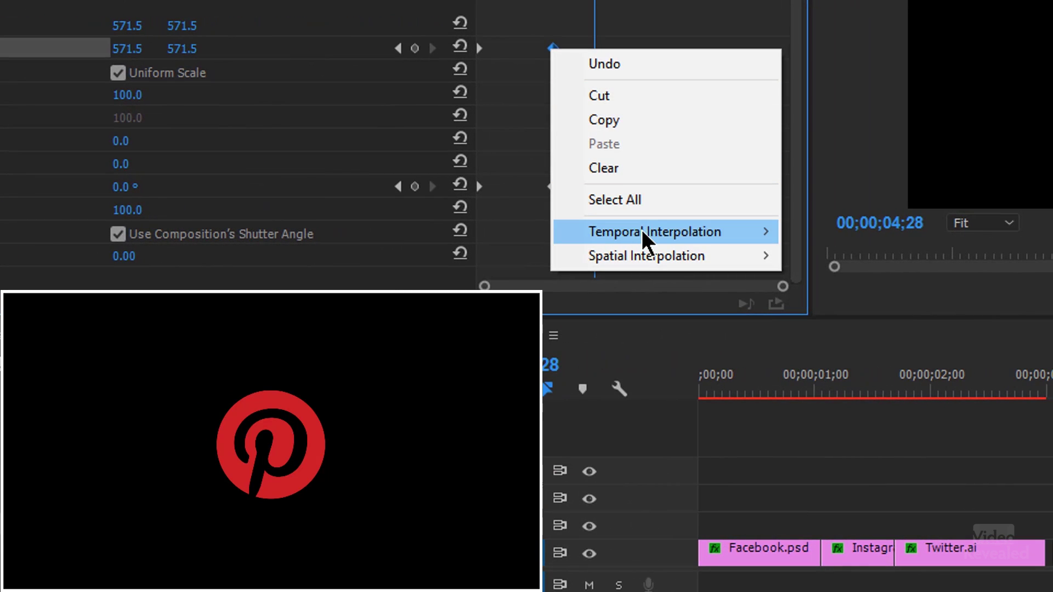
mouse_move(641, 230)
left_click(857, 362)
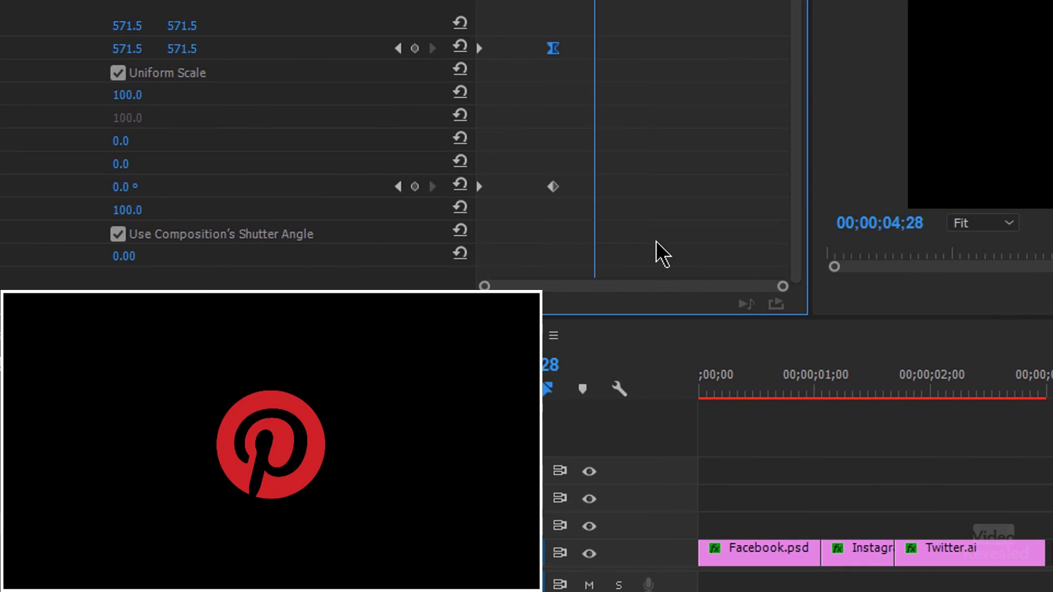
right_click(552, 185)
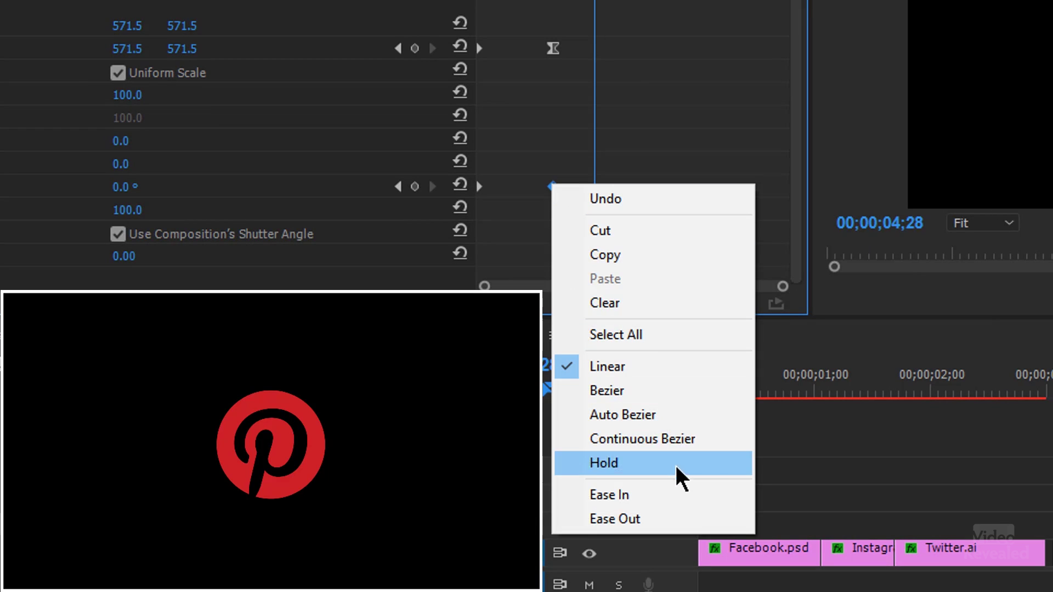
left_click(671, 488)
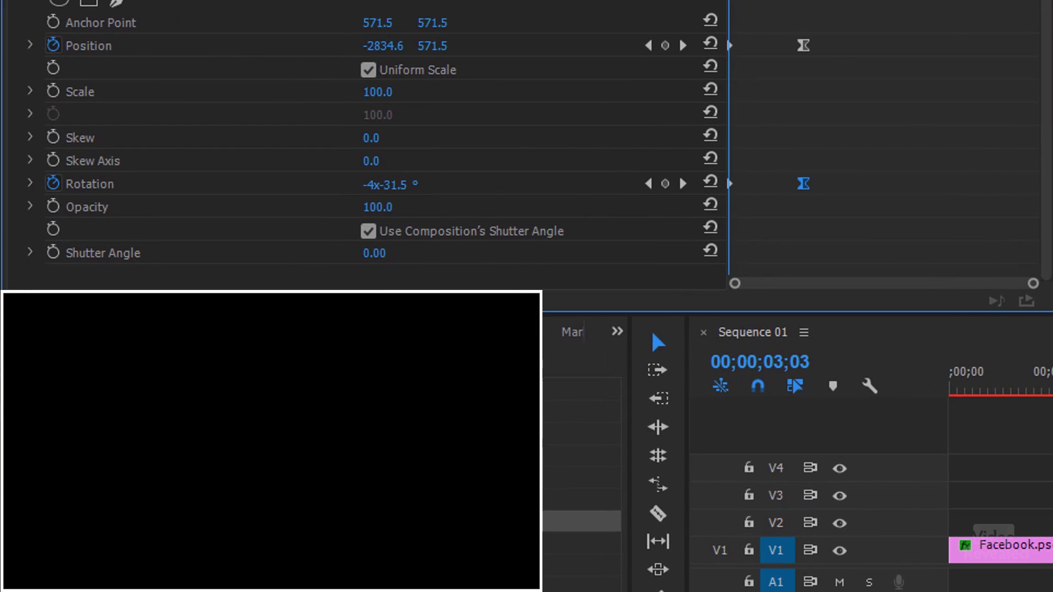
key("space")
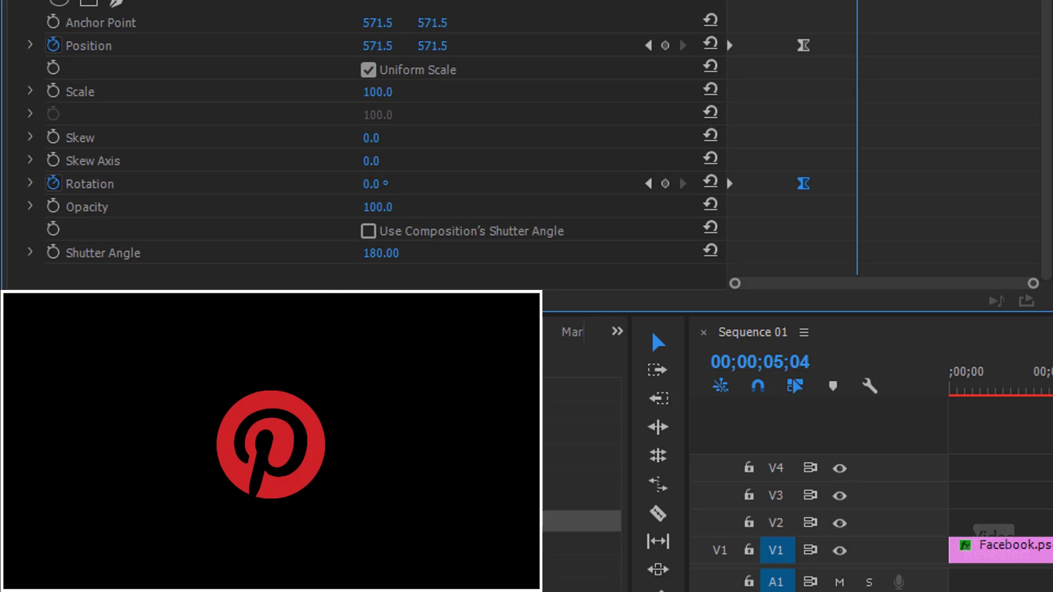
key("j")
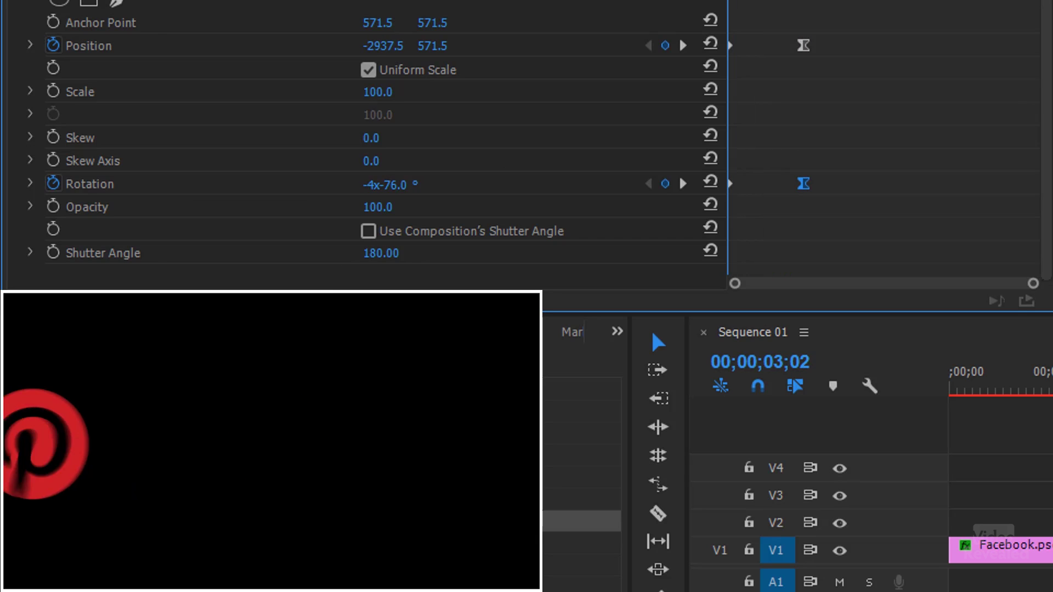
key("l")
key("k")
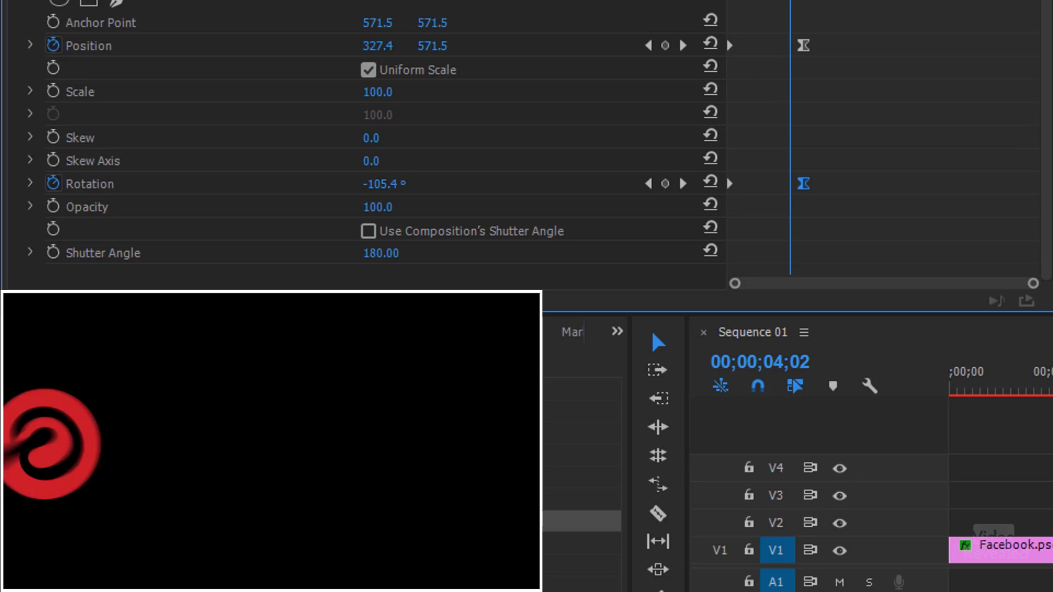
key("j")
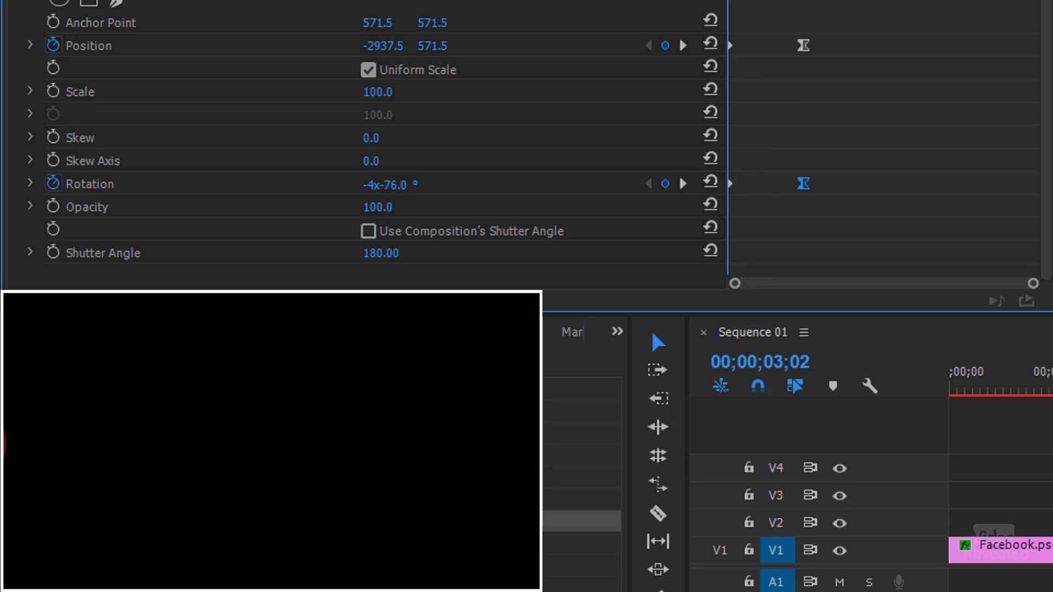
key("l")
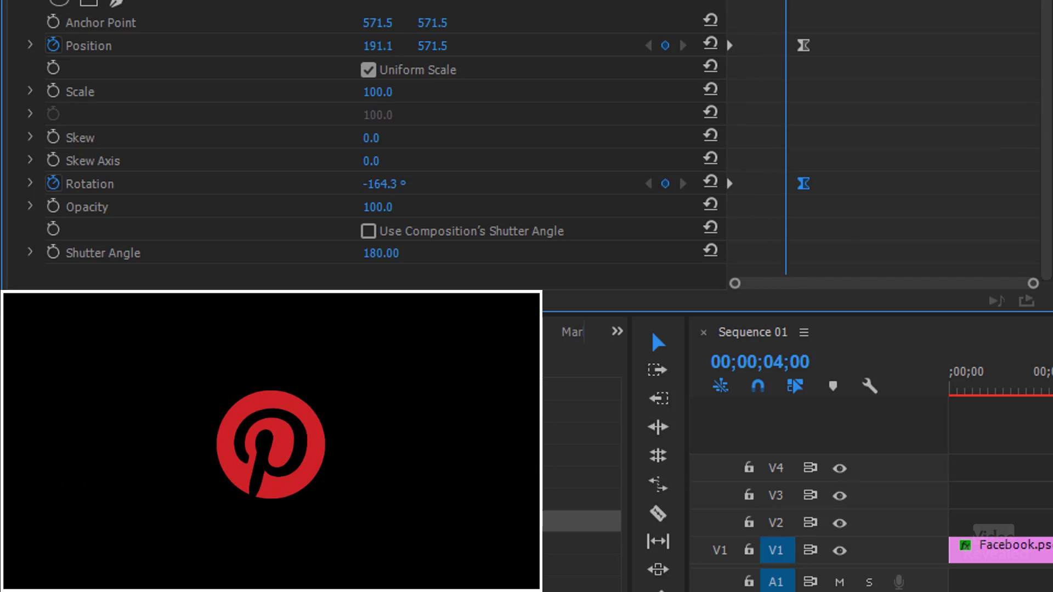
key("k")
Step: Give the opening Position and Rotation keyframes Ease Out and replay the smoothed roll-in
right_click(731, 41)
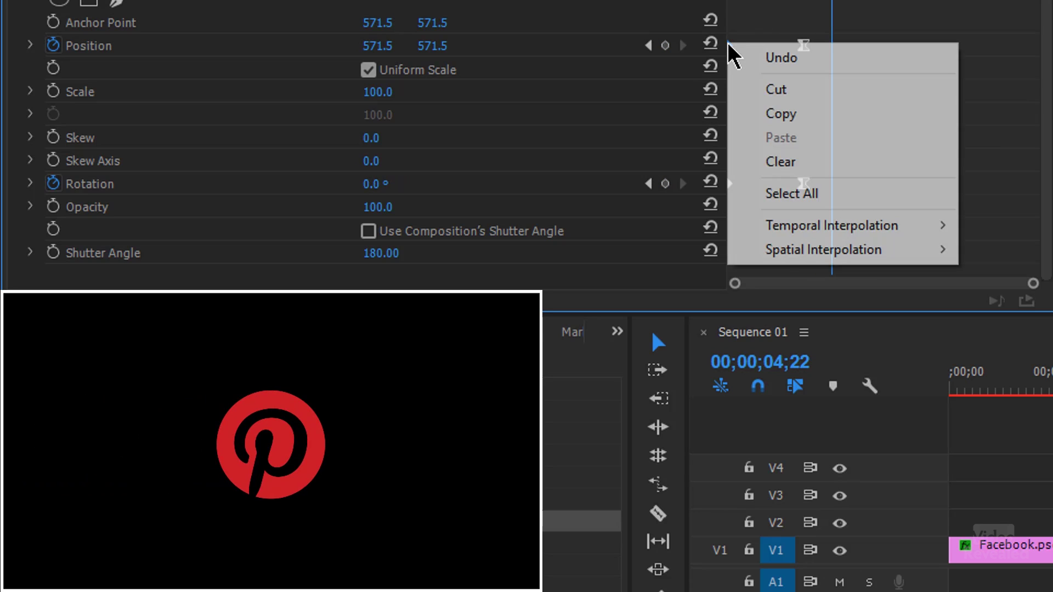
mouse_move(776, 225)
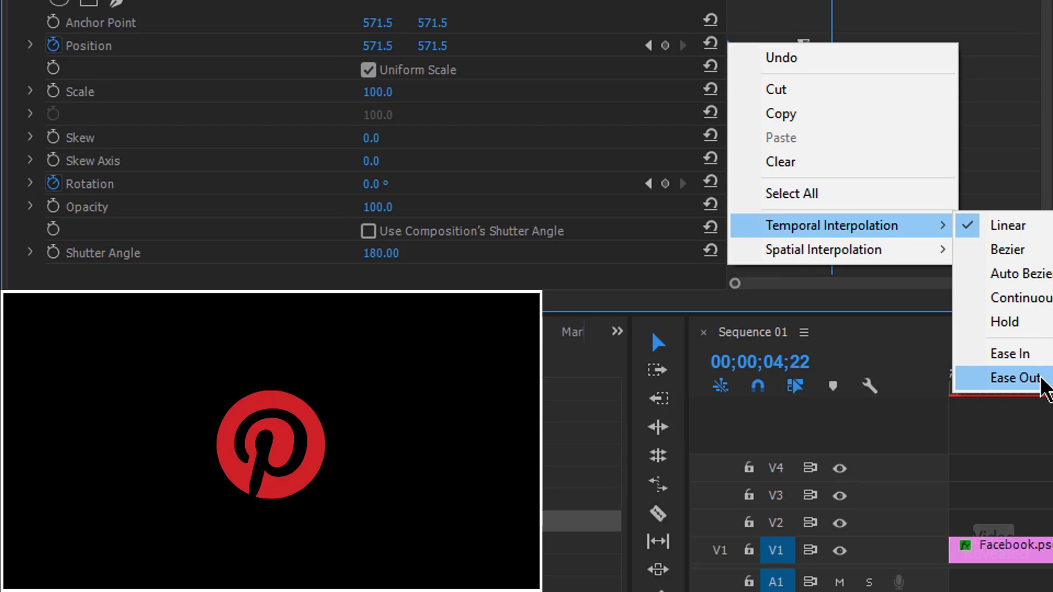
left_click(1039, 379)
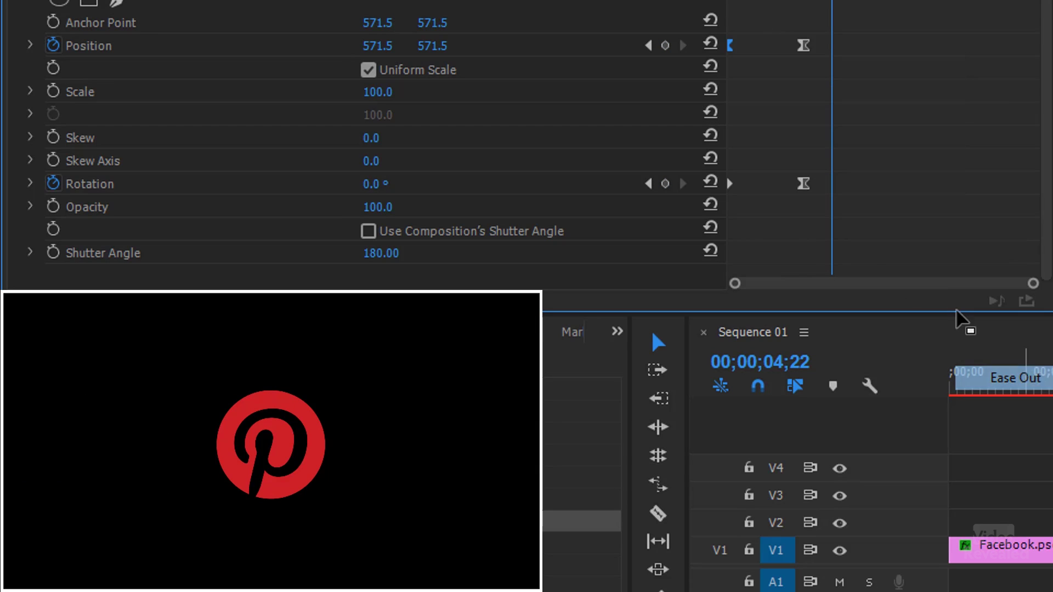
right_click(731, 183)
left_click(864, 524)
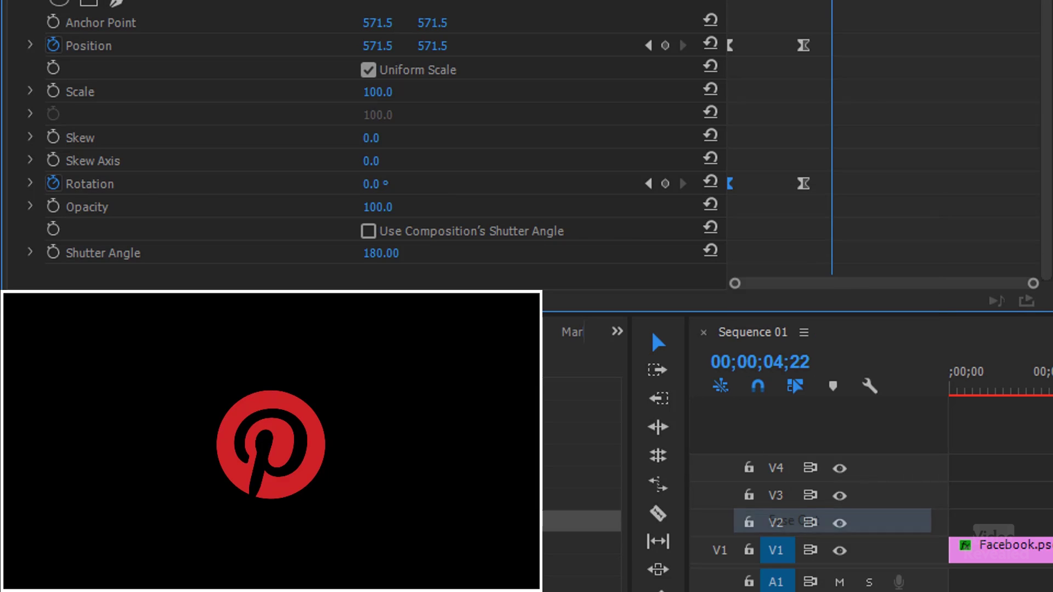
key("space")
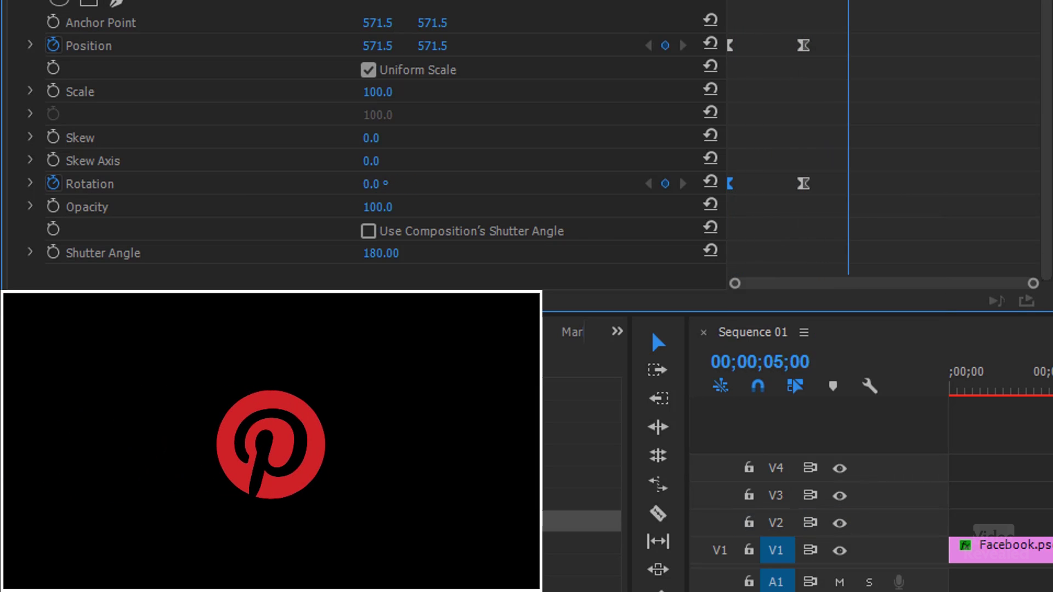
key("space")
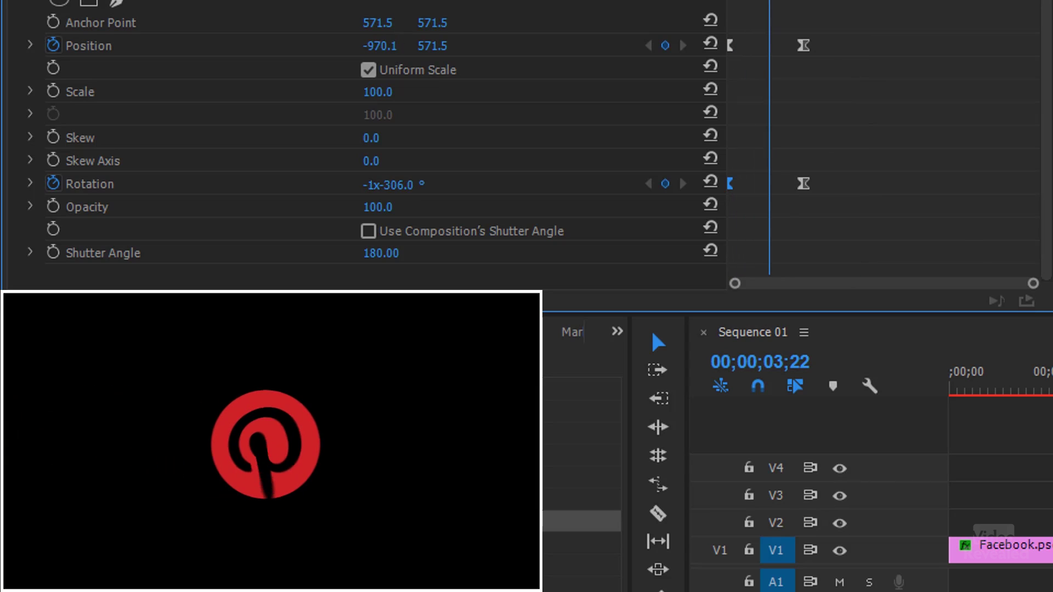
key("space")
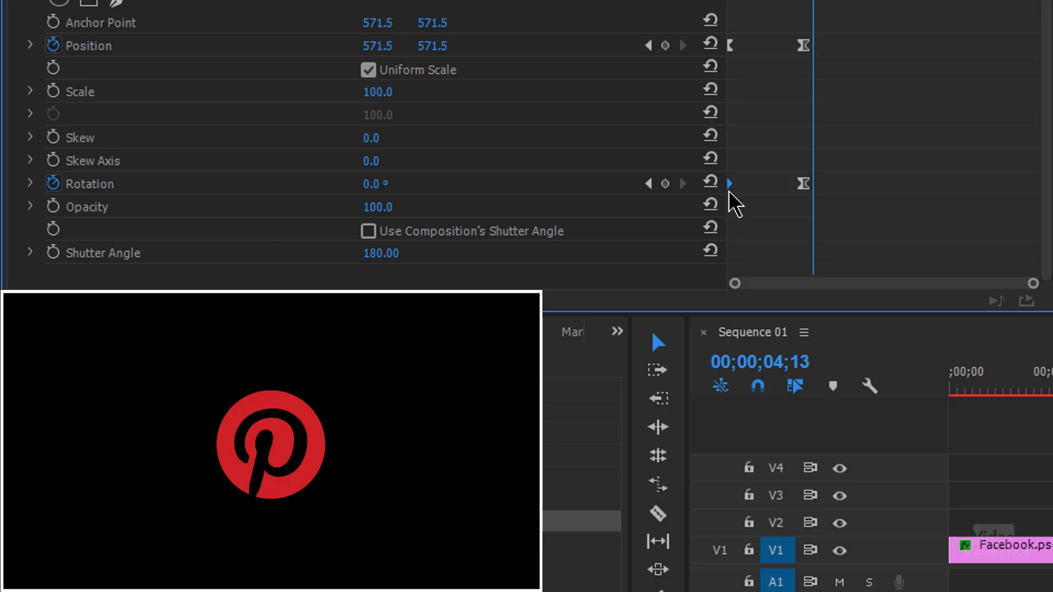
left_click(735, 199)
key("space")
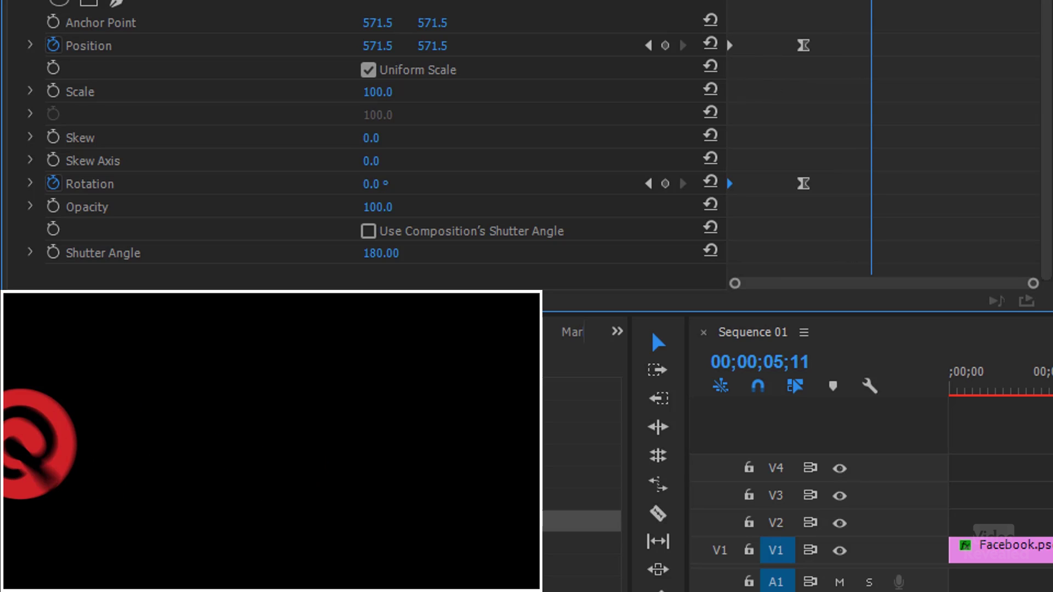
left_click_drag(738, 52, 729, 52)
key("space")
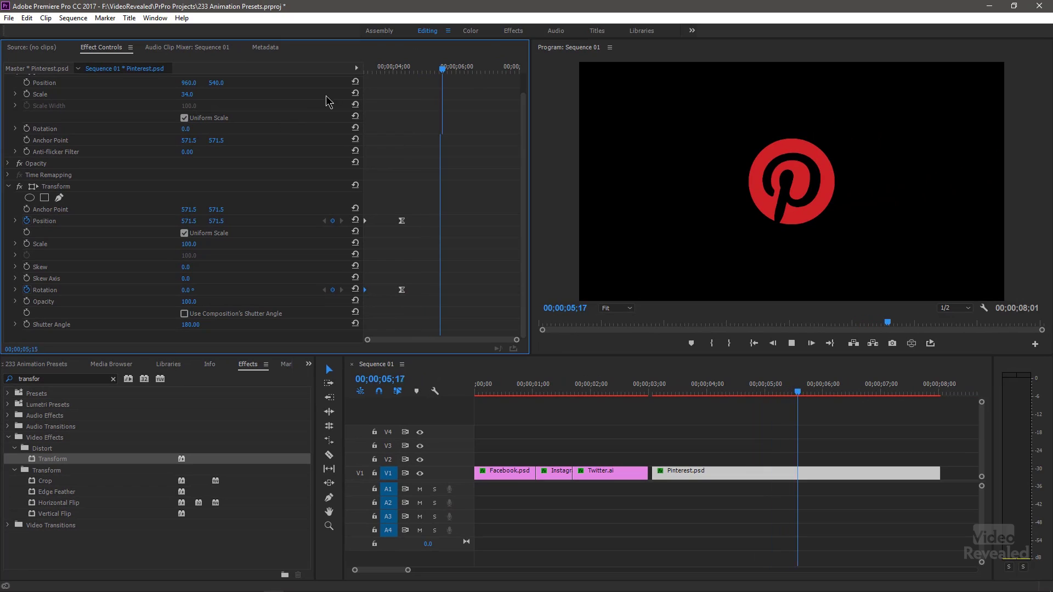
key("space")
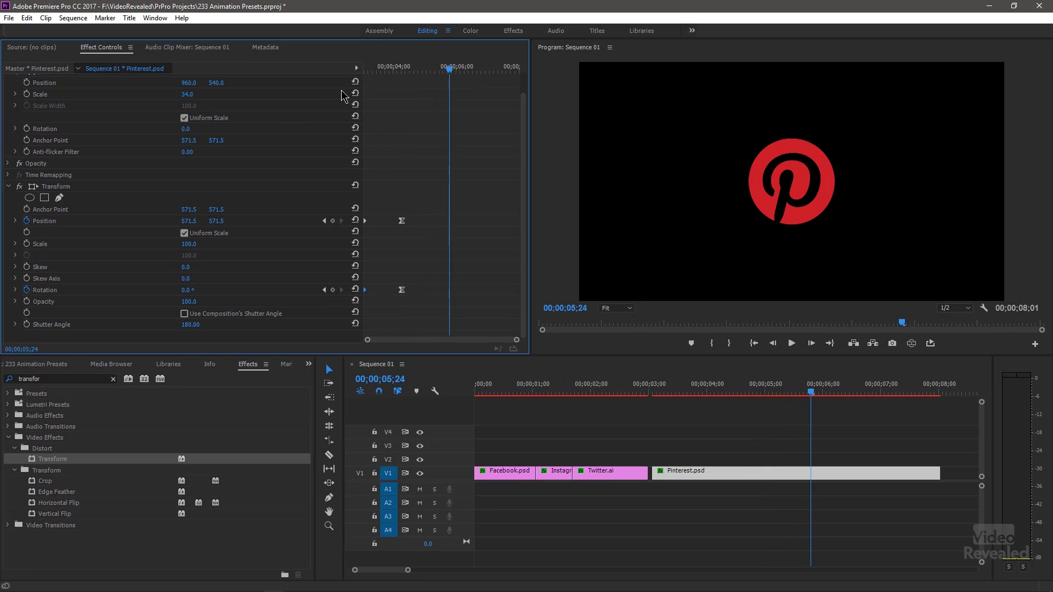
Step: Save the Pinterest Transform effect as the preset 'Roll On', anchored to In Point
right_click(52, 186)
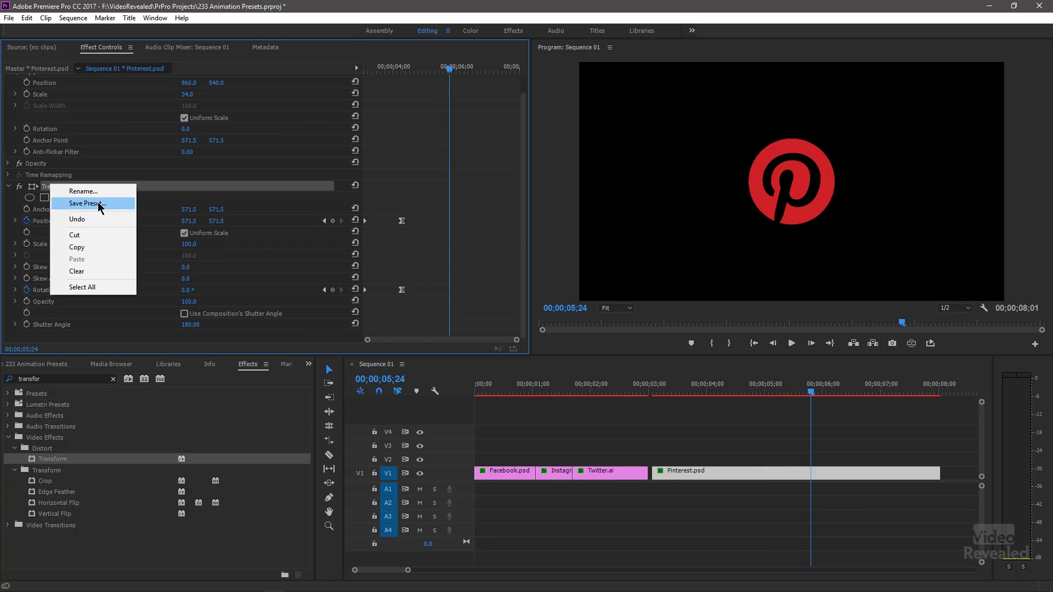
left_click(88, 203)
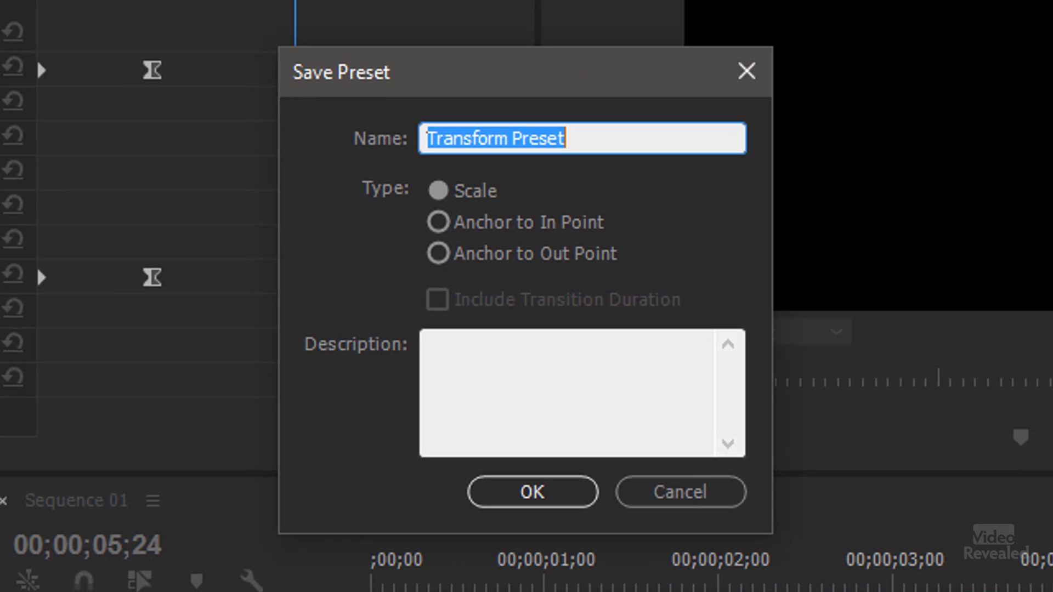
type("Roll On")
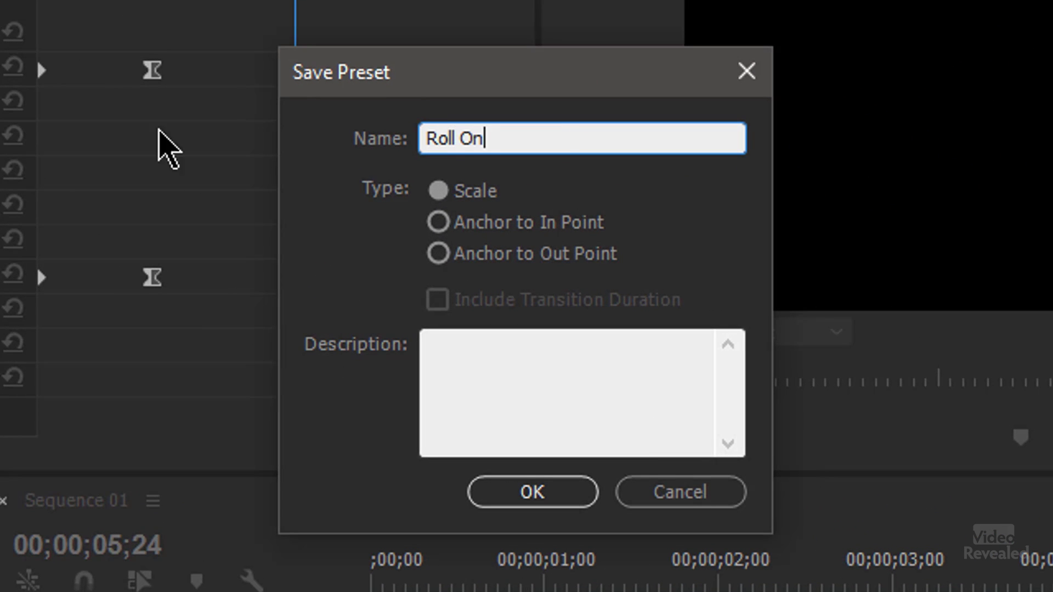
left_click(486, 230)
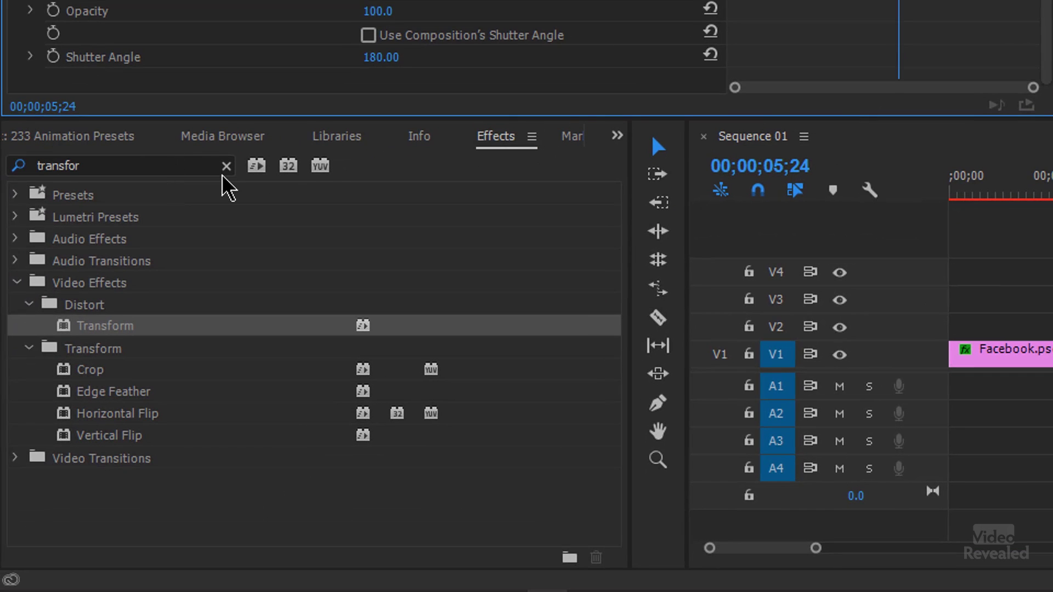
Step: Search the Effects panel for 'roll' and delete Twitter.ai's existing Transform effect
left_click(230, 181)
left_click(182, 162)
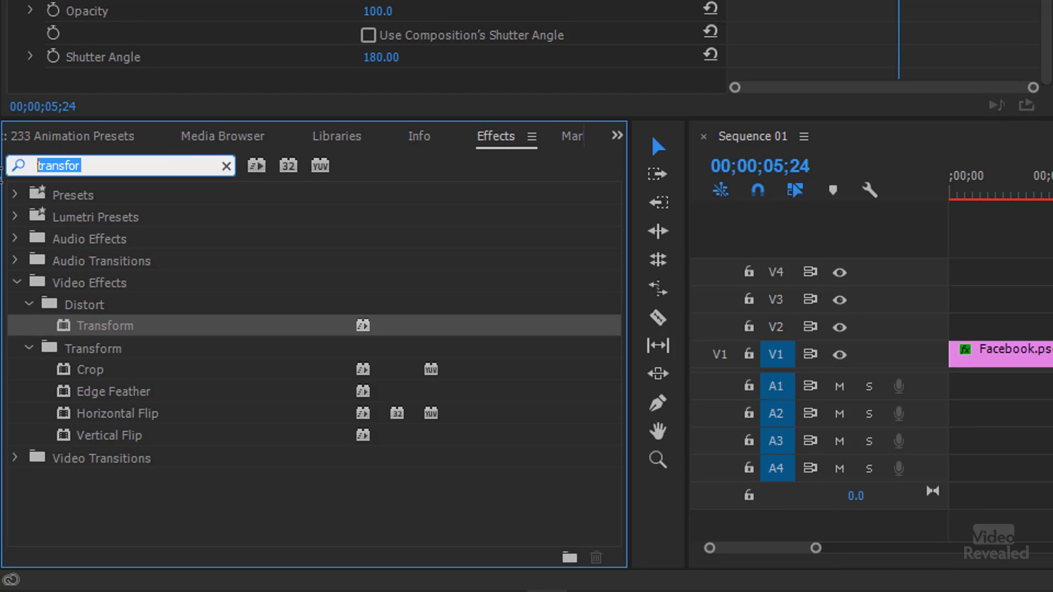
type("roll")
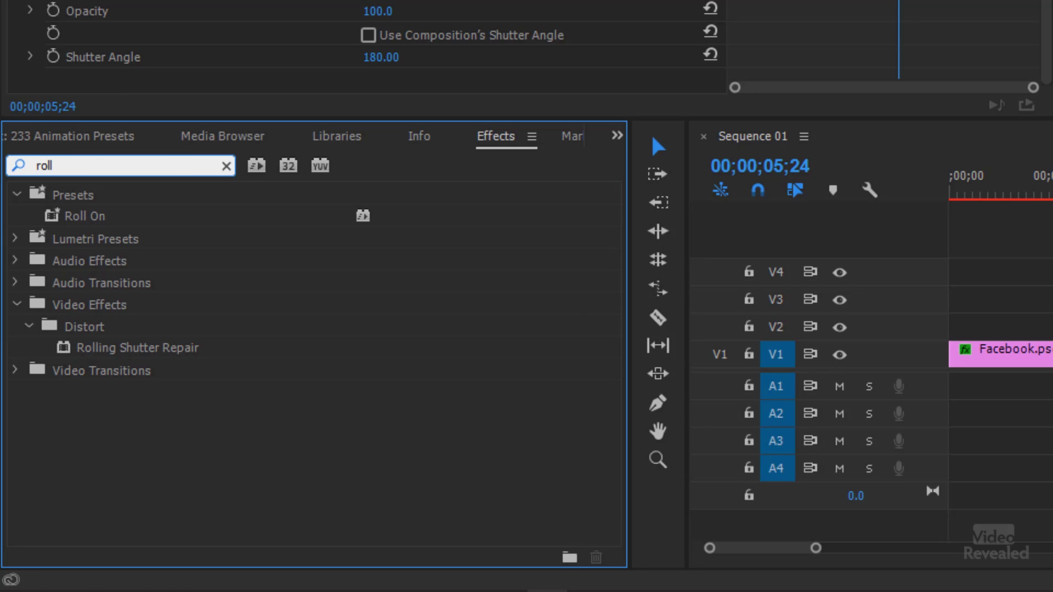
left_click(604, 388)
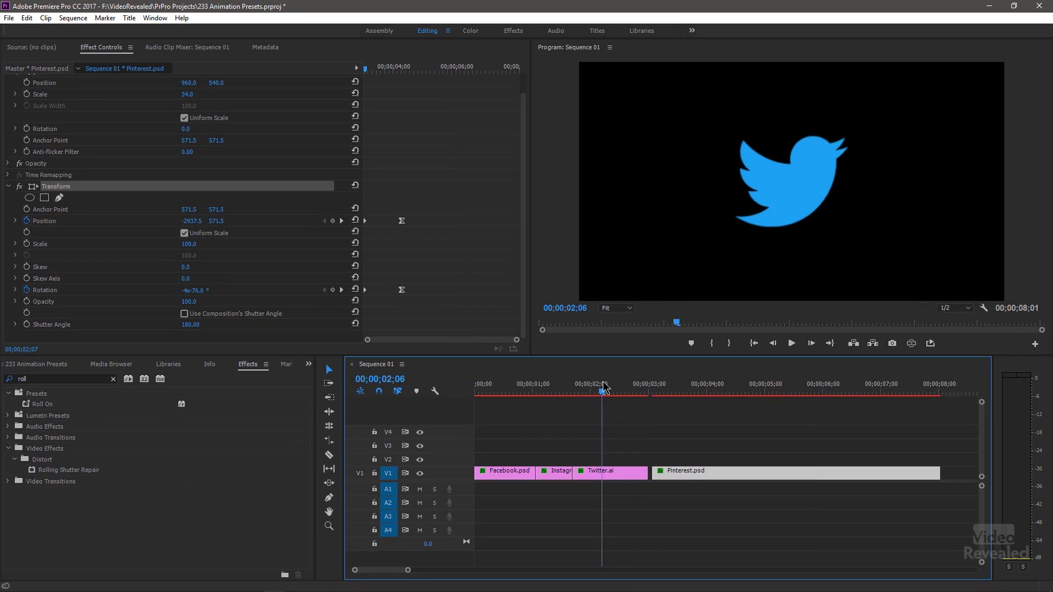
left_click_drag(603, 388, 598, 389)
left_click(586, 473)
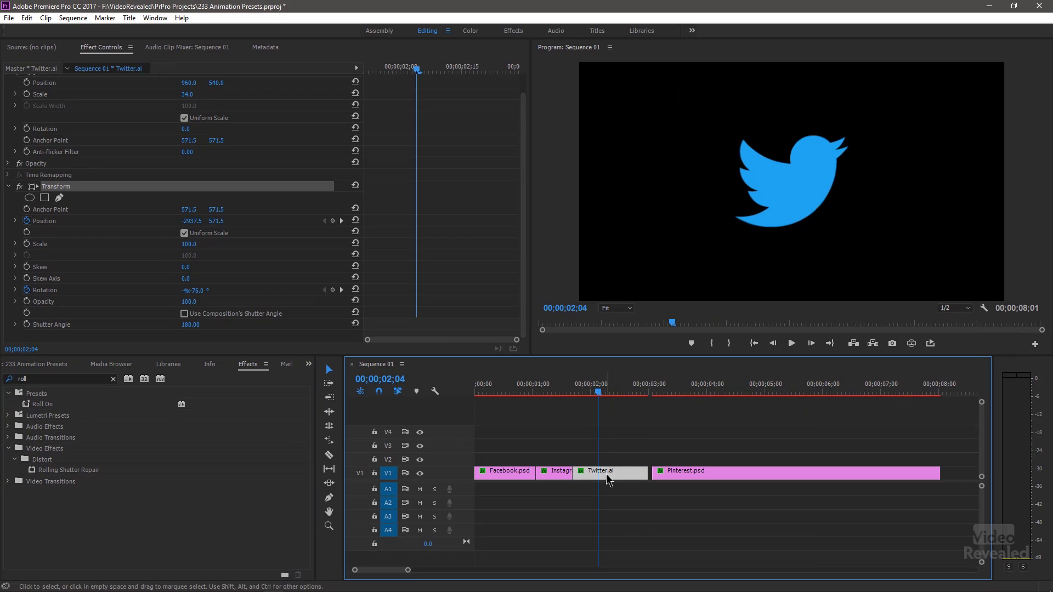
left_click(62, 208)
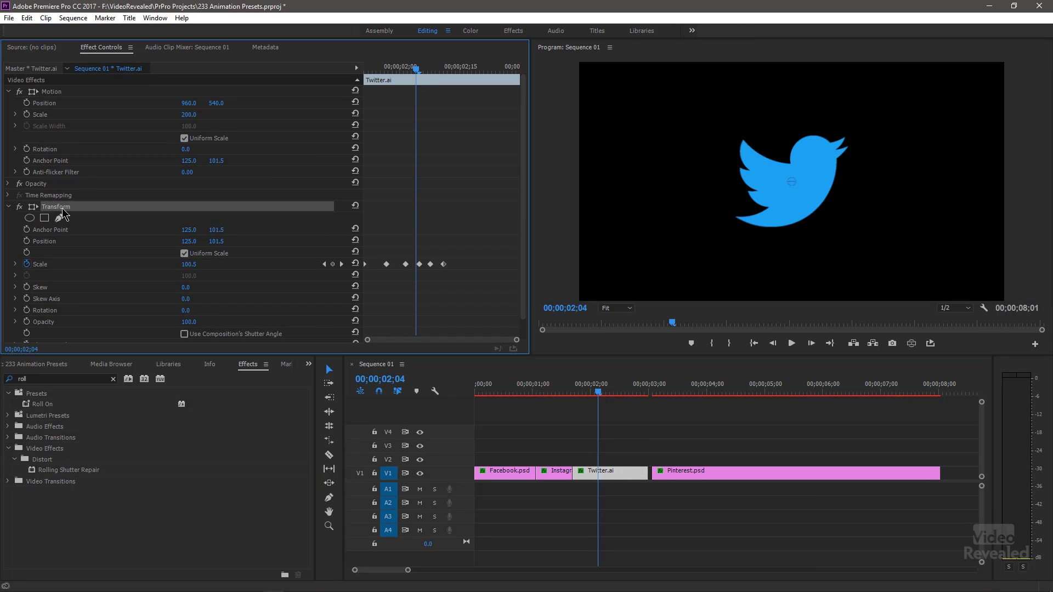
key("Delete")
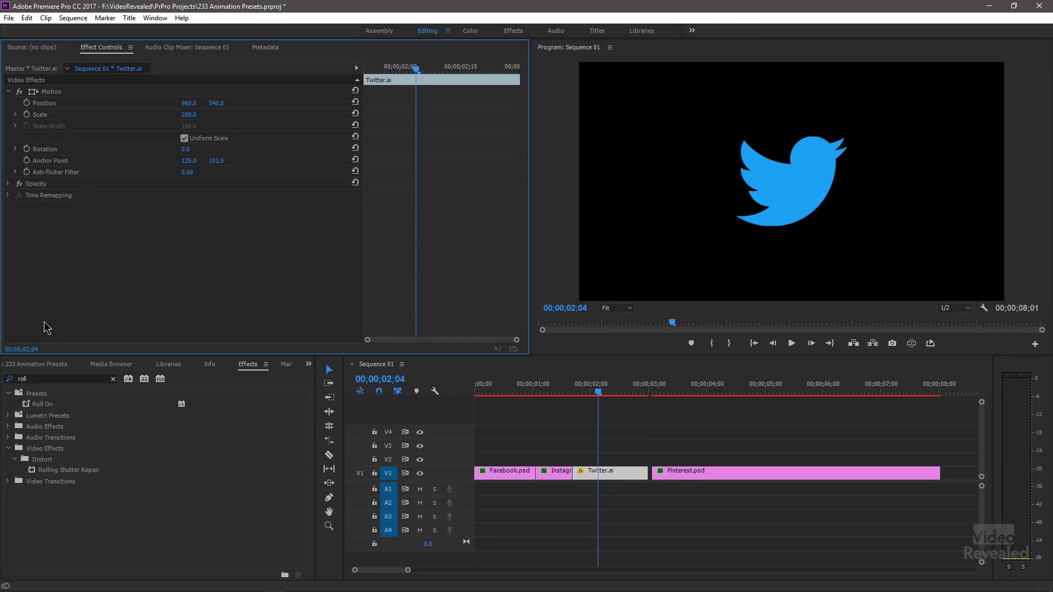
Step: Apply the Roll On preset to Twitter.ai, preview the roll-in, and raise the logo higher
left_click_drag(27, 404, 549, 438)
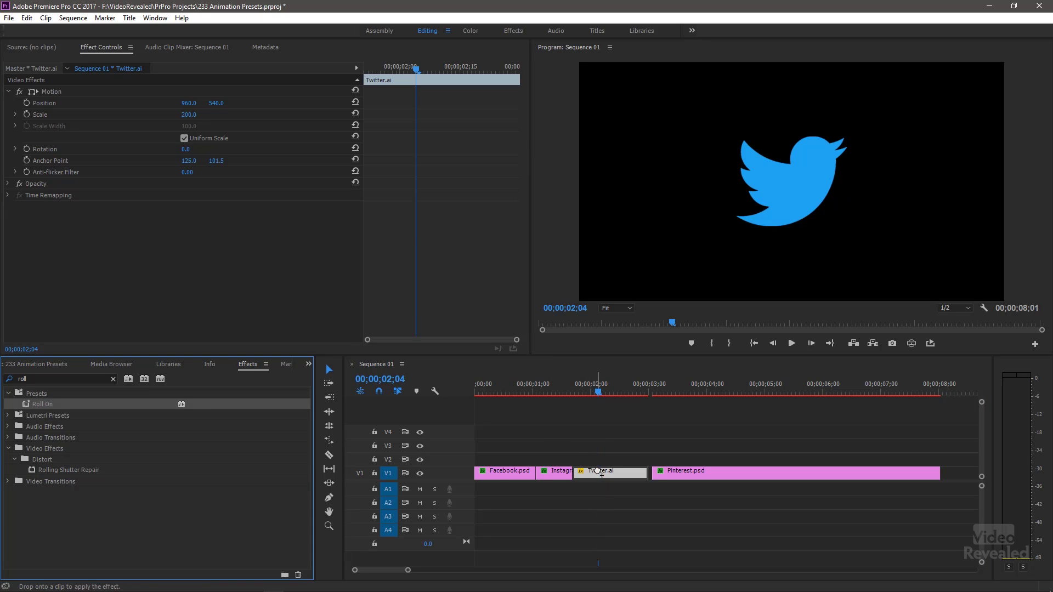
left_click_drag(598, 472, 598, 471)
left_click_drag(587, 390, 565, 390)
key("space")
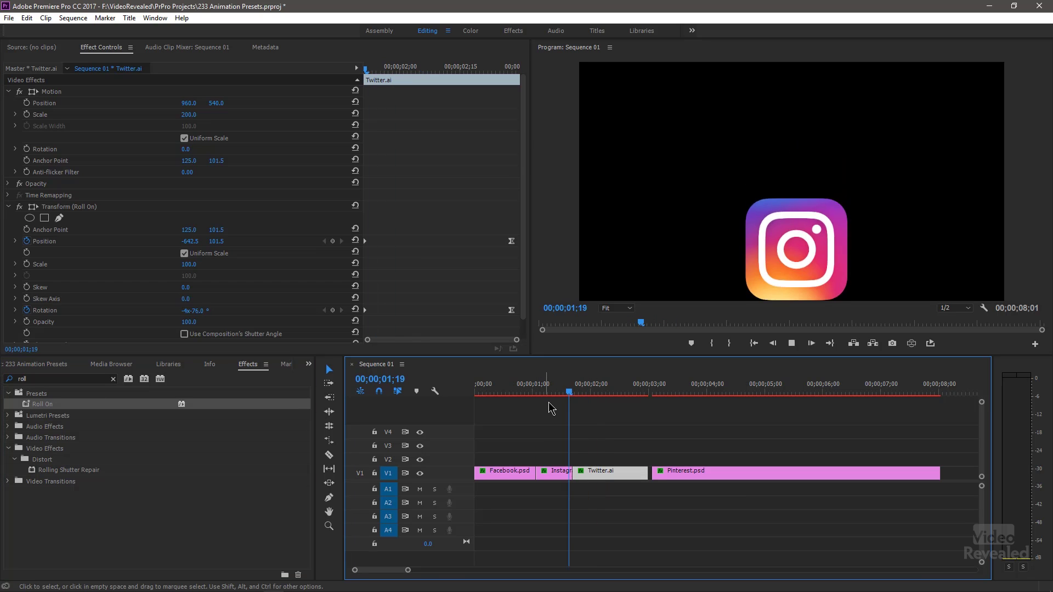
key("space")
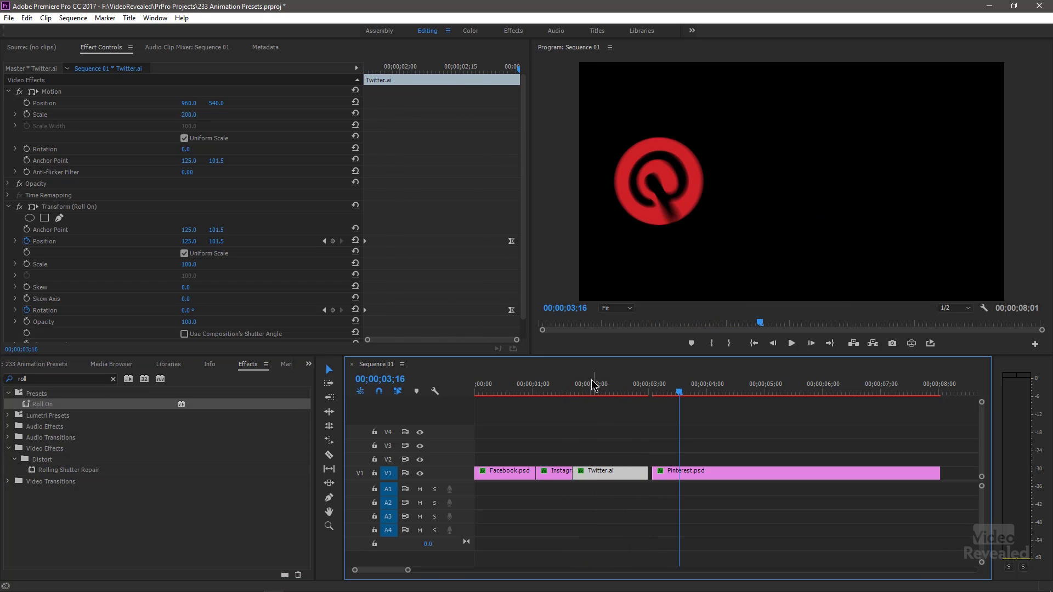
left_click_drag(592, 383, 646, 410)
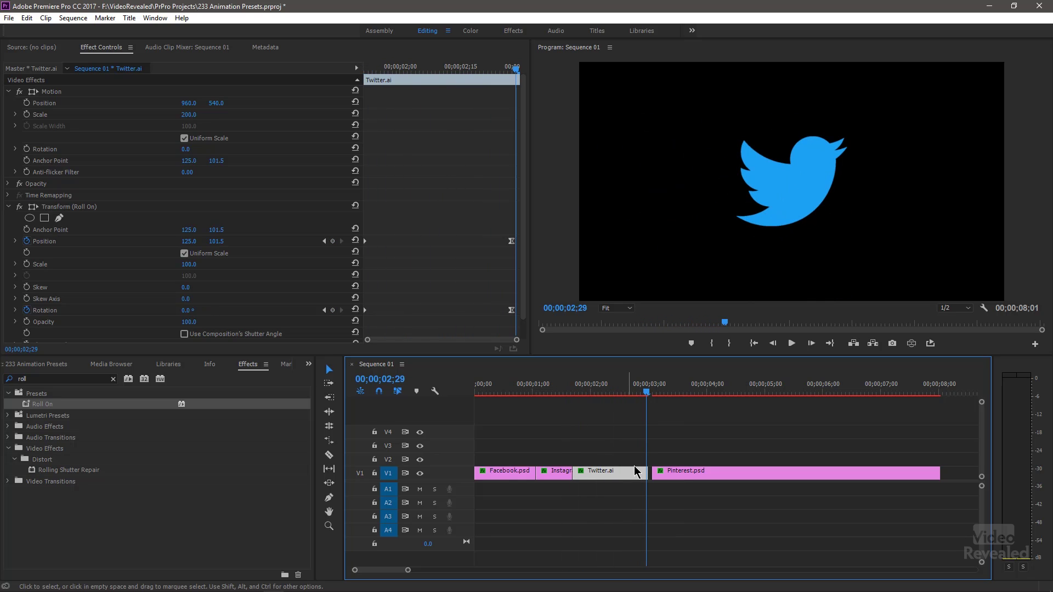
mouse_move(647, 400)
left_mouse_down()
mouse_move(635, 399)
mouse_move(647, 402)
left_mouse_up()
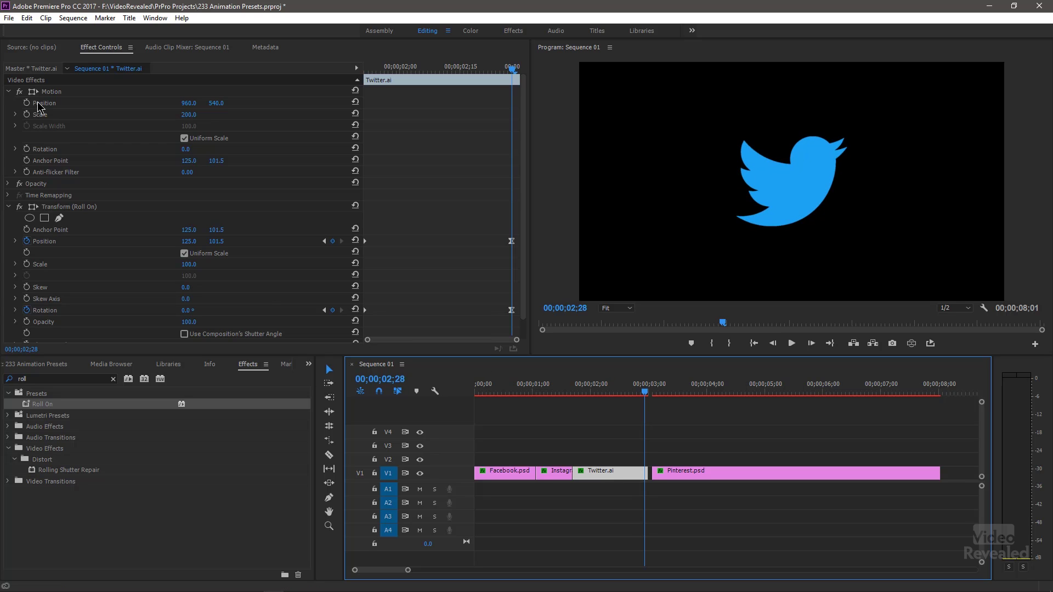
left_click_drag(217, 103, 109, 145)
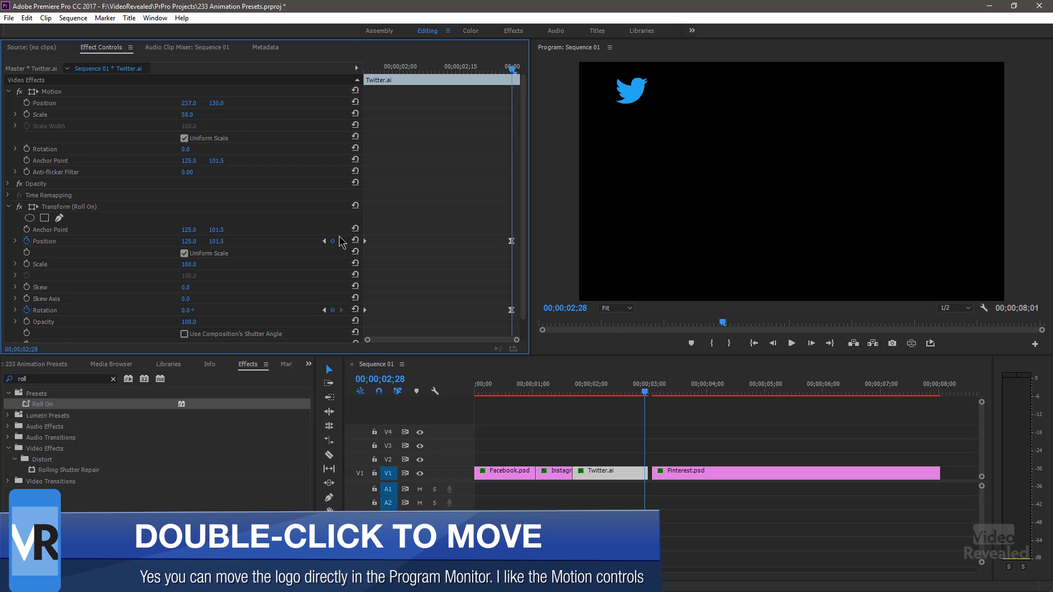
Step: Set Twitter.ai's Motion Position X to 1516 and move Pinterest.psd later to about 05;18
left_click(565, 393)
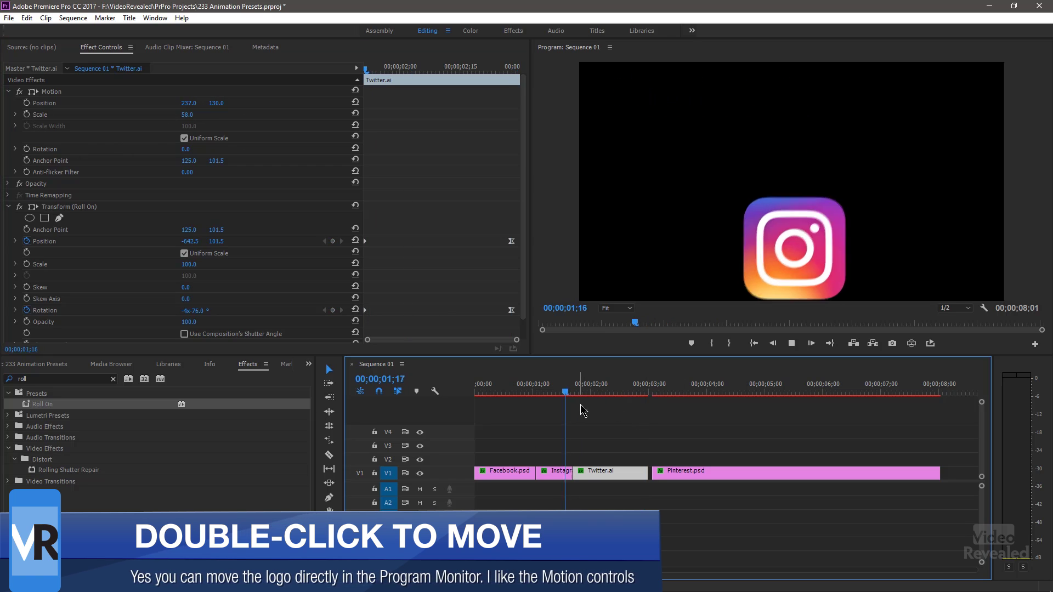
key("space")
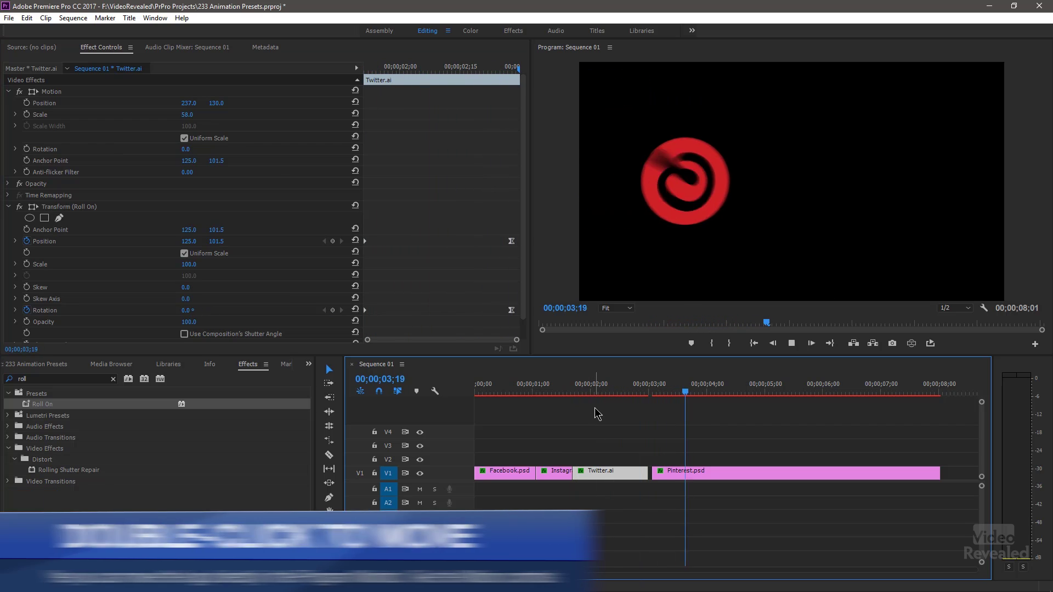
left_click_drag(609, 392, 643, 394)
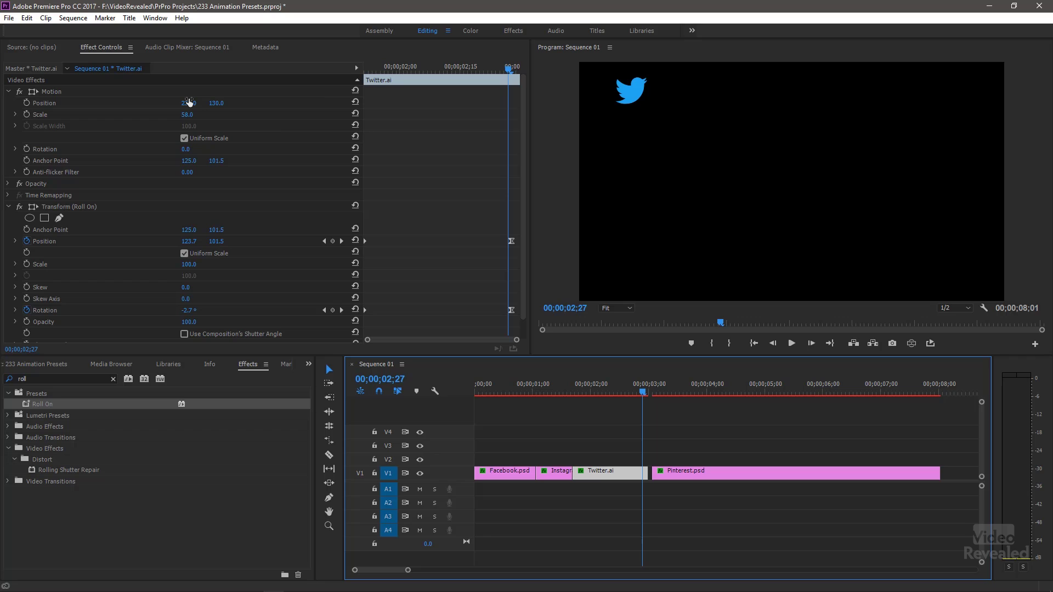
left_click_drag(186, 104, 277, 112)
left_click_drag(455, 114, 687, 123)
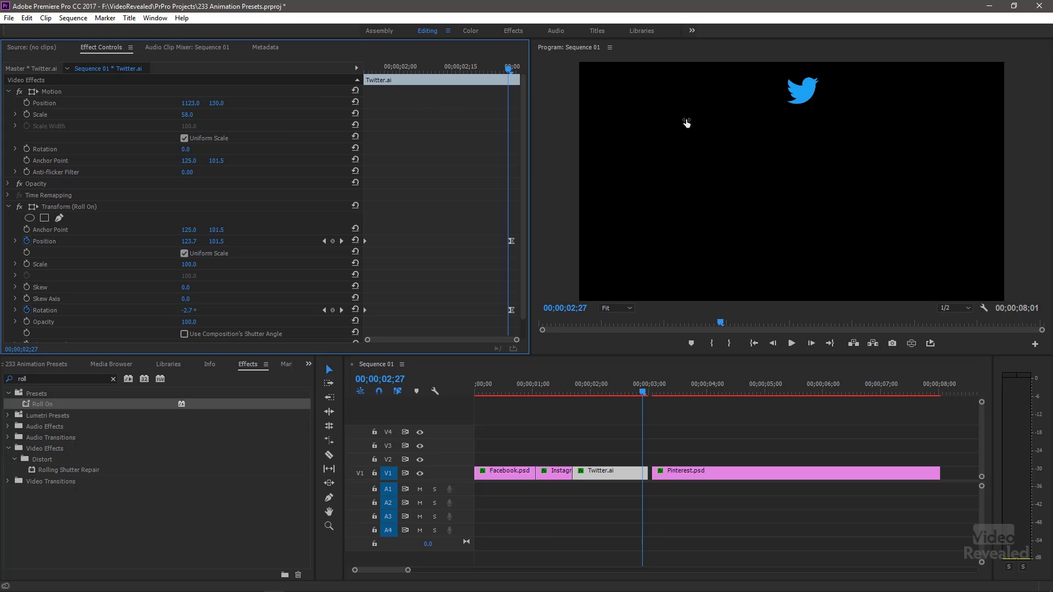
left_click_drag(851, 111, 892, 118)
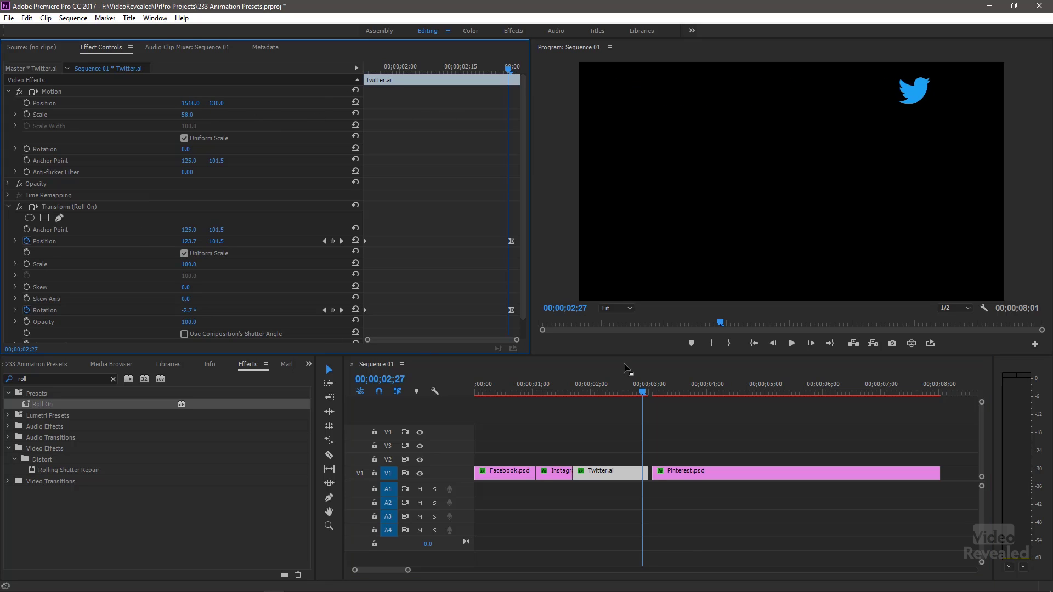
left_click_drag(618, 390, 585, 396)
left_click_drag(692, 475, 832, 475)
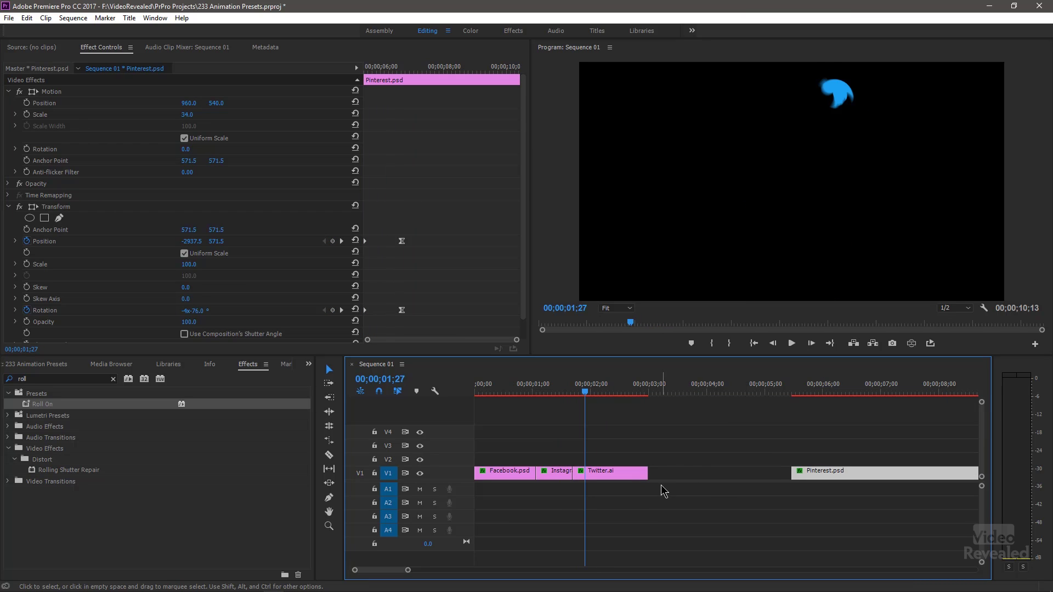
Step: Extend Twitter.ai to about 04;23 and push its first-keyframe Position X past -2000
left_click_drag(644, 472, 764, 472)
left_click(694, 475)
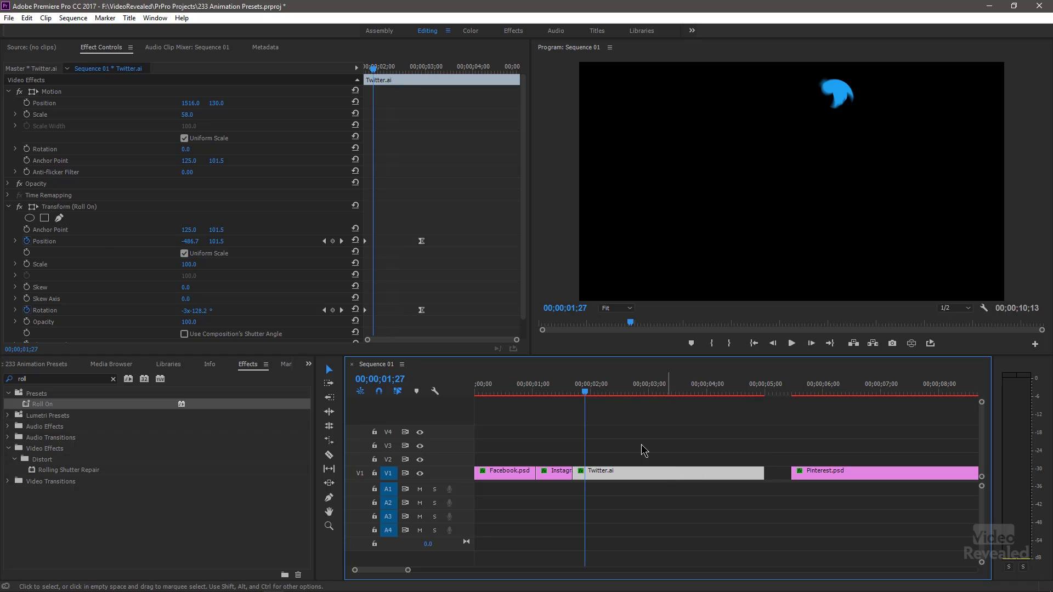
left_click_drag(381, 68, 367, 68)
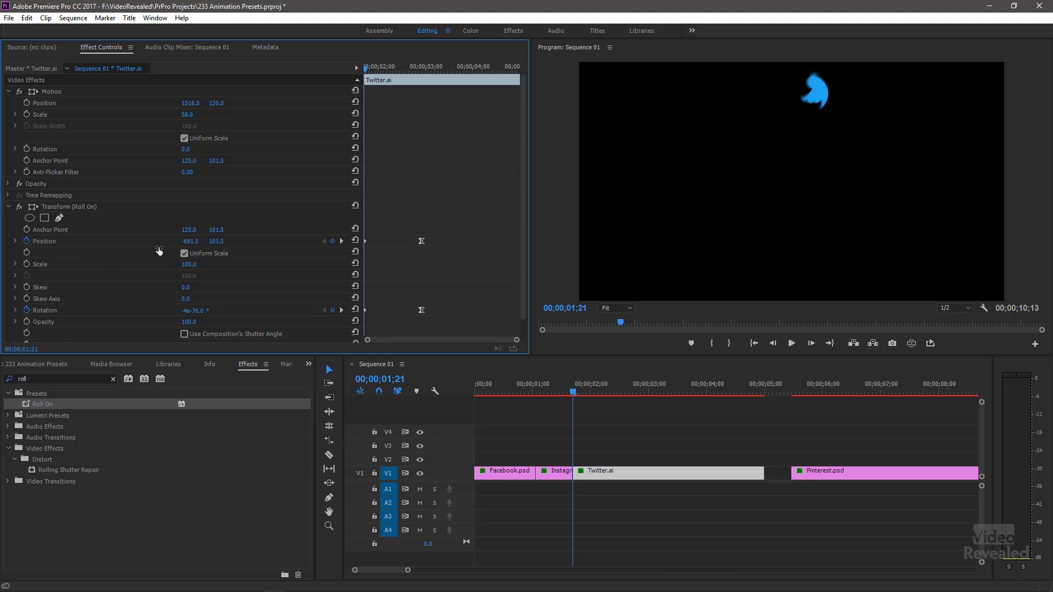
left_click_drag(187, 241, 117, 239)
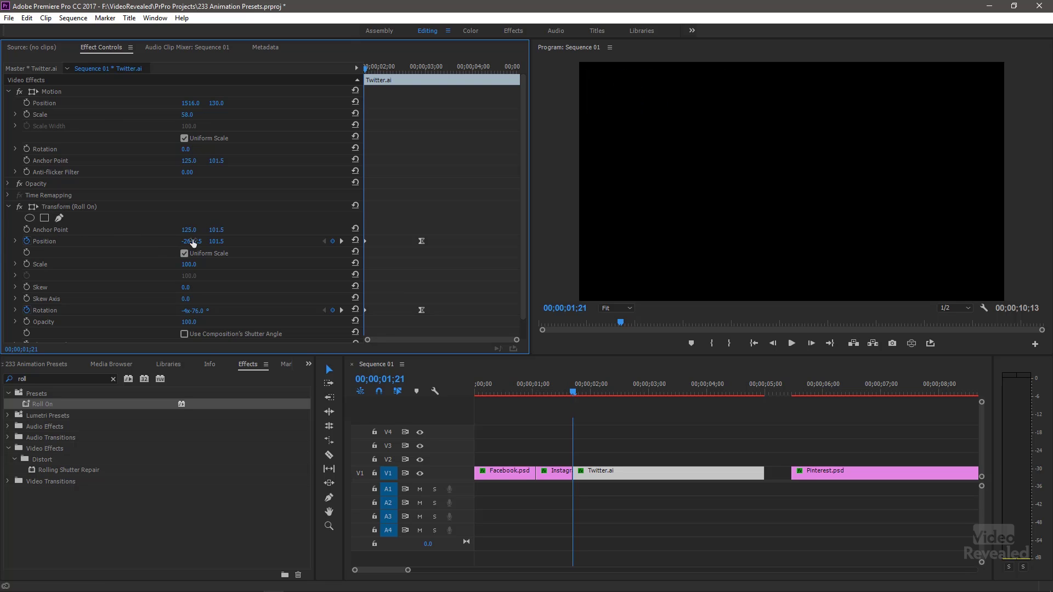
Step: Preview the longer Twitter roll-on starting from further off-screen left
key("space")
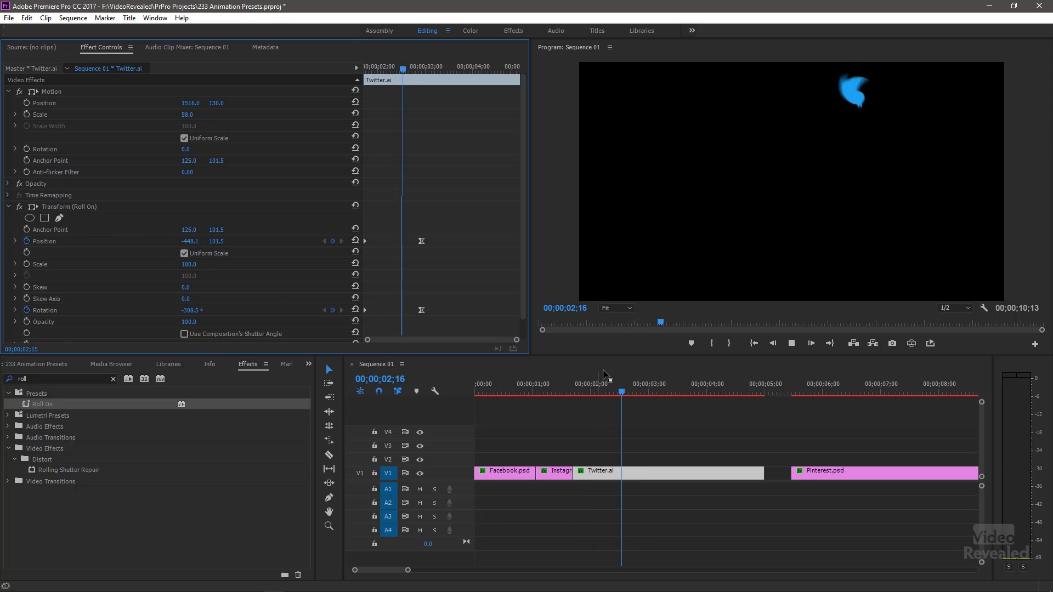
left_click_drag(647, 386, 554, 384)
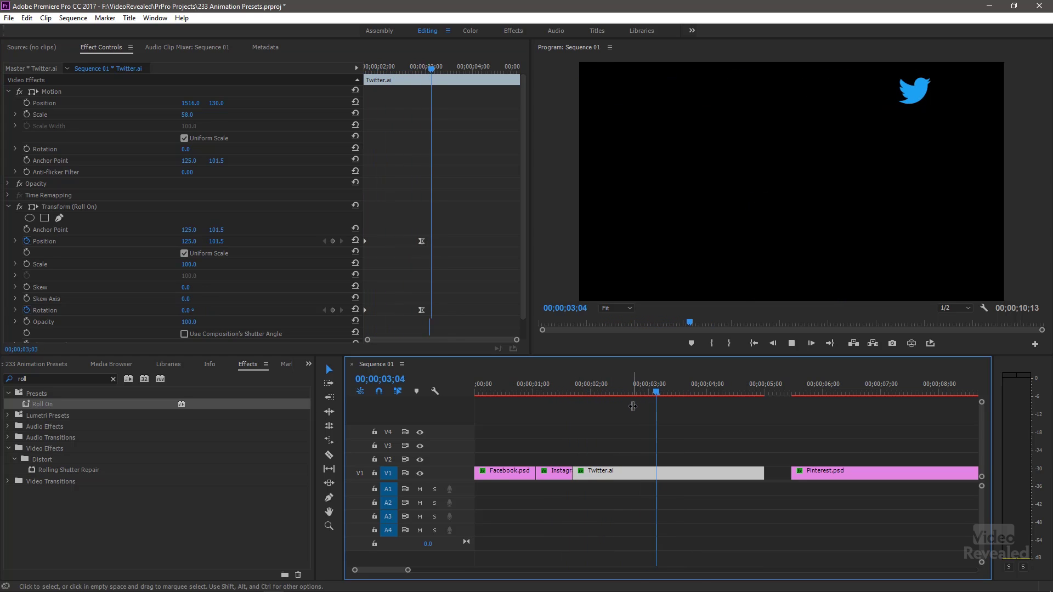
key("space")
Step: Save the Twitter Transform animation as the preset 'Long Roll On', anchored to In Point
right_click(81, 208)
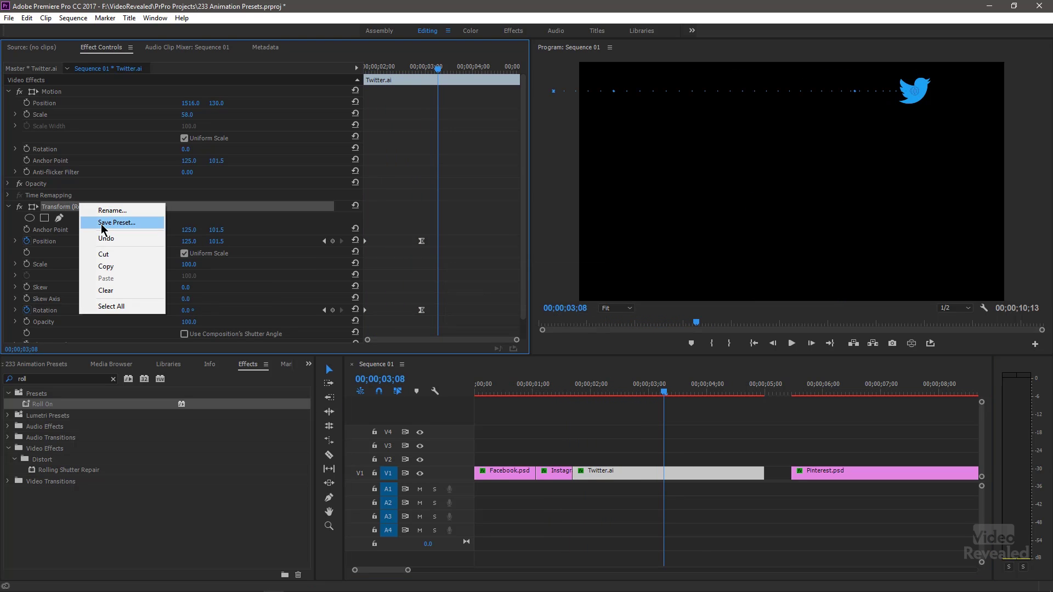
left_click(115, 223)
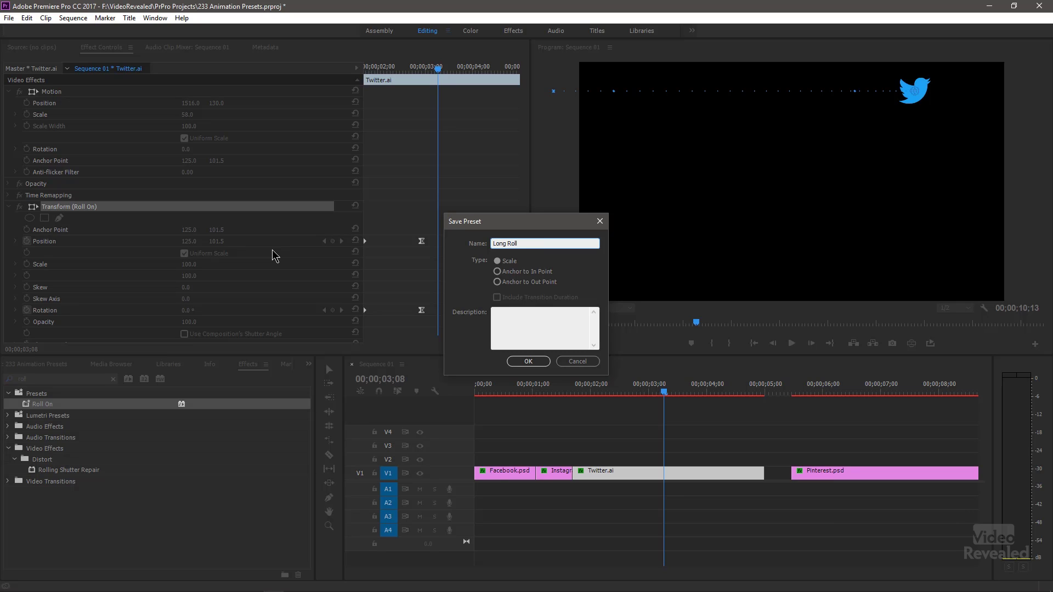
left_click(535, 274)
left_click(529, 361)
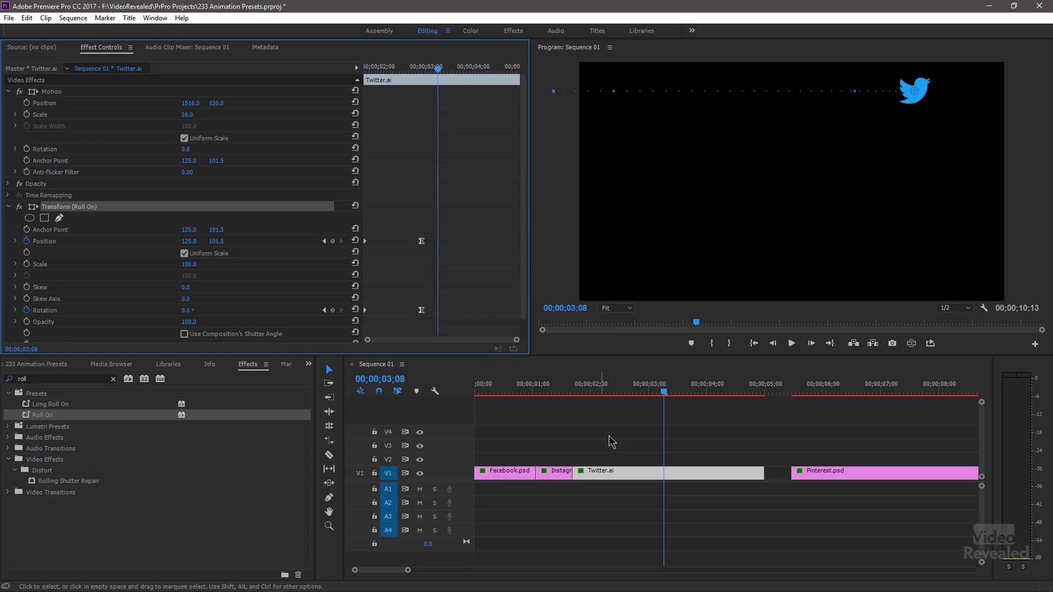
left_click_drag(631, 393, 560, 393)
key("space")
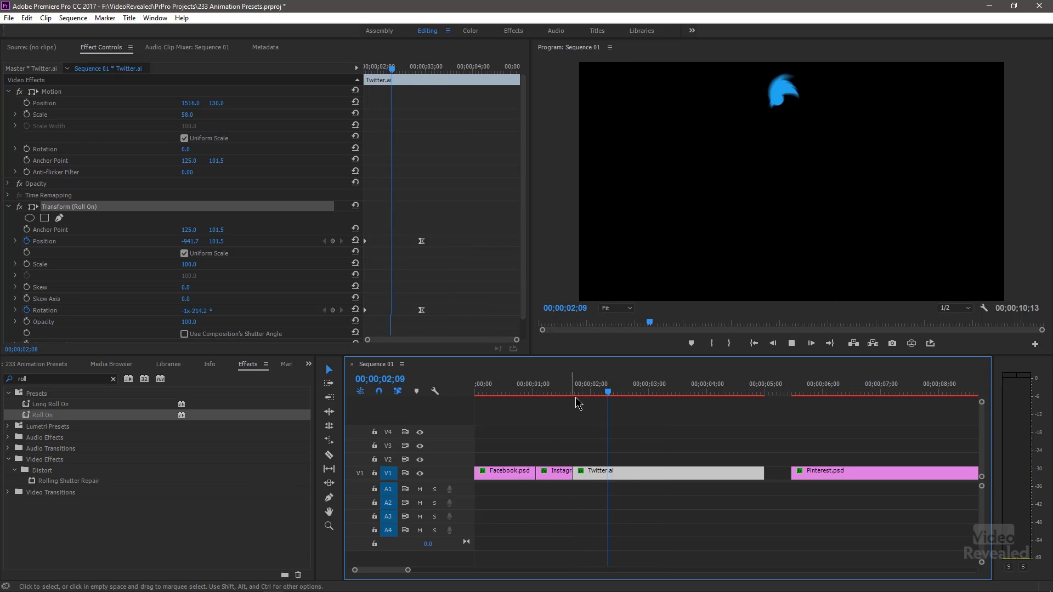
key("space")
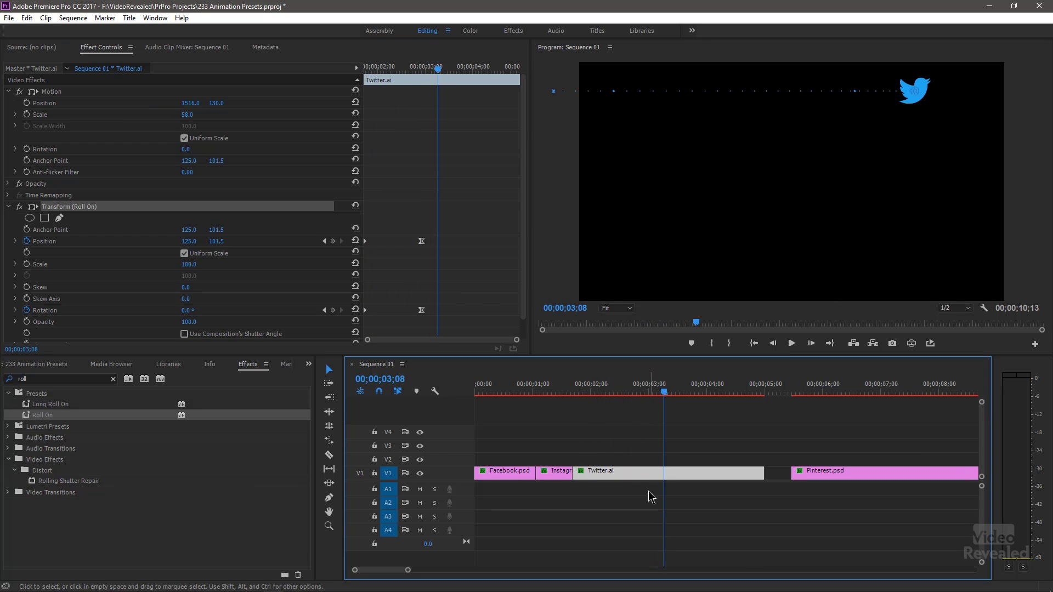
left_click(618, 393)
left_click(574, 393)
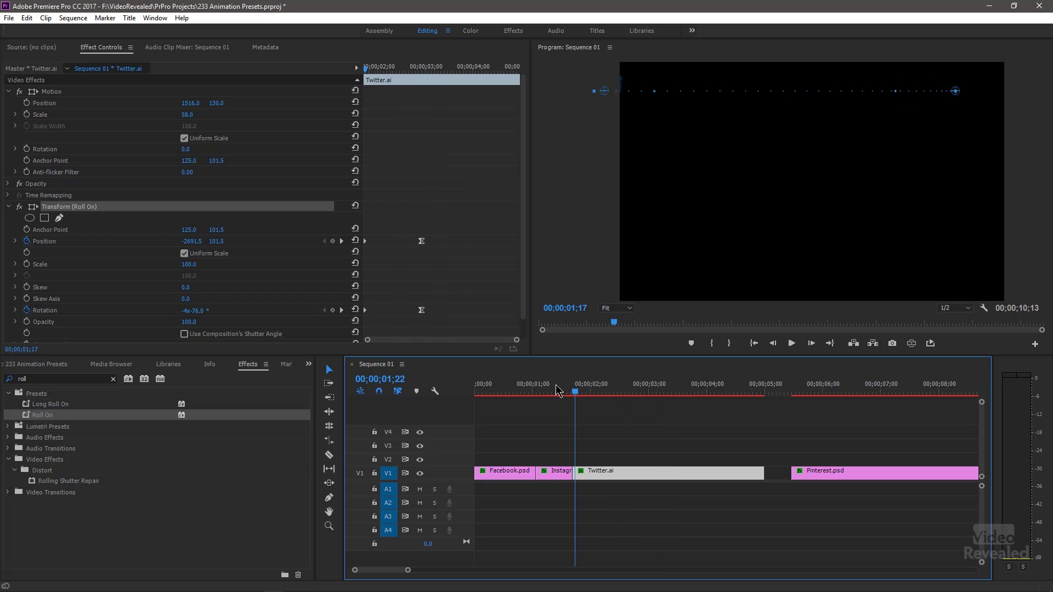
left_click_drag(558, 390, 475, 393)
key("space")
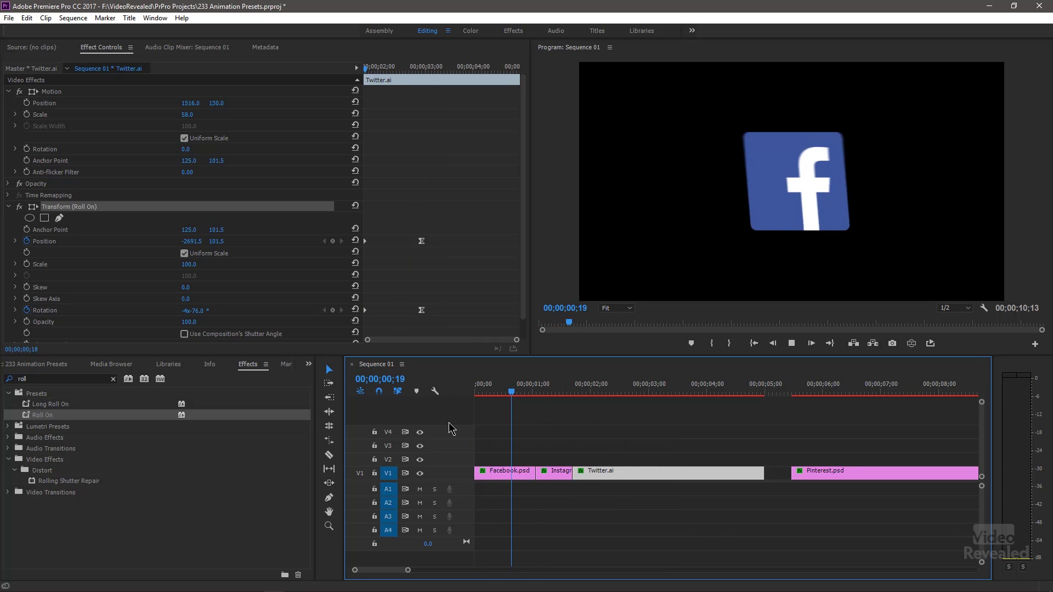
left_click(525, 393)
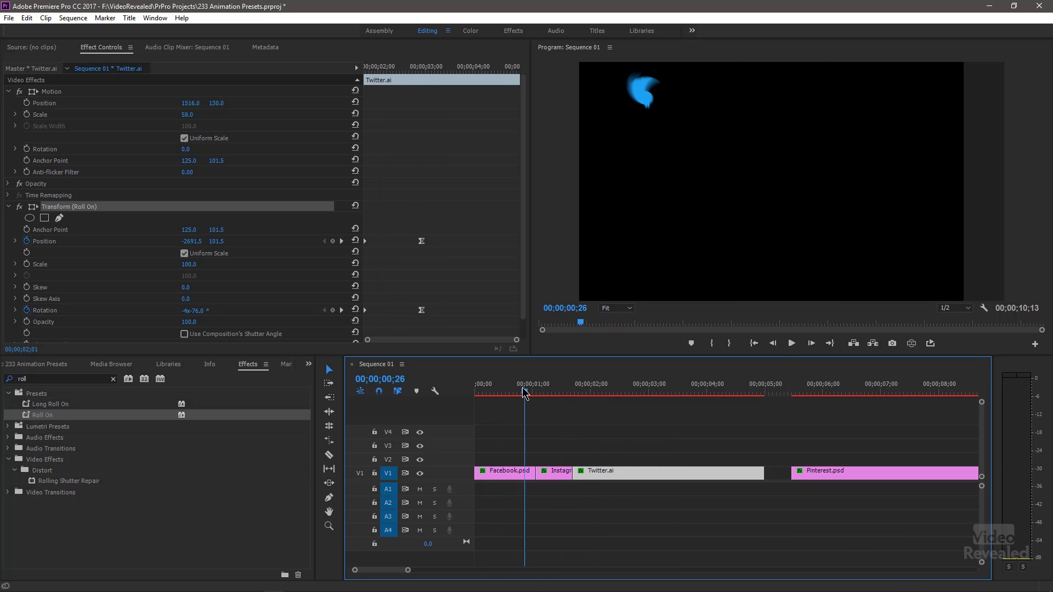
left_click_drag(524, 392, 479, 393)
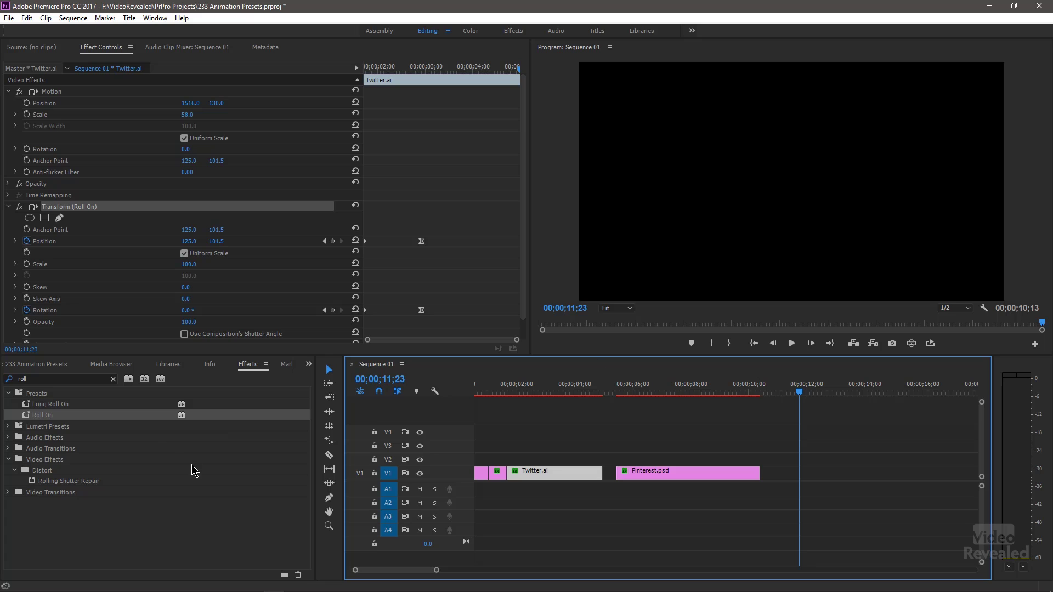
Step: Place Instagram.psd after the Pinterest clip on V1 and scale it to 44%
left_click(48, 365)
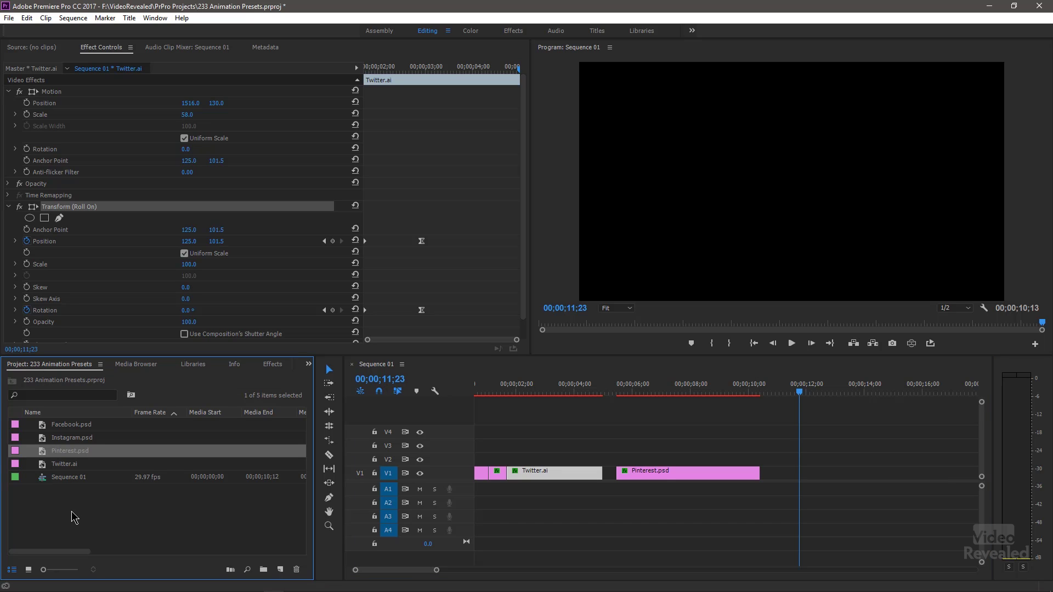
left_click_drag(46, 442, 811, 475)
left_click(825, 391)
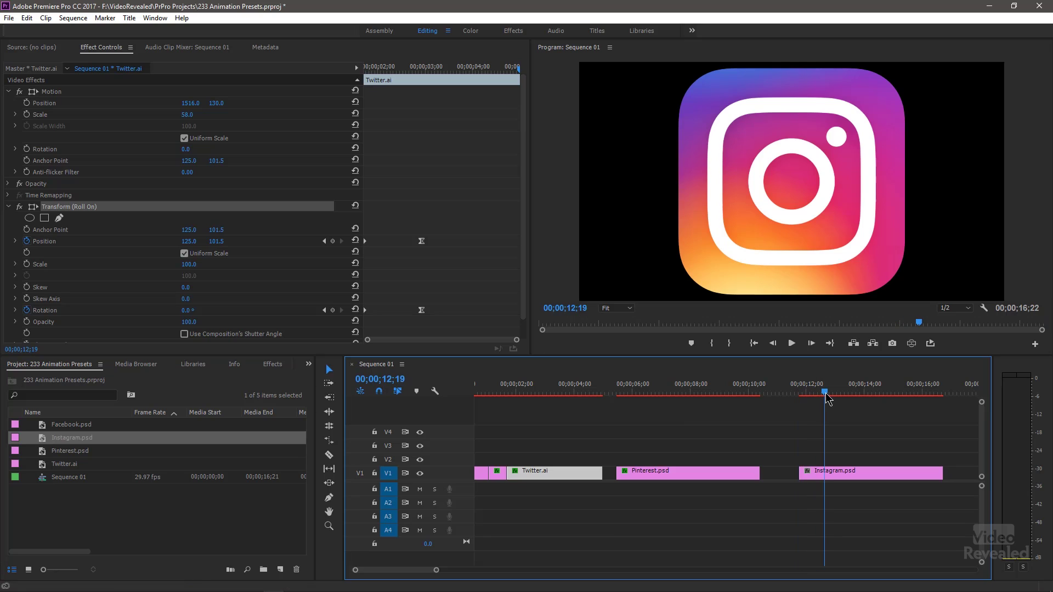
left_click(839, 473)
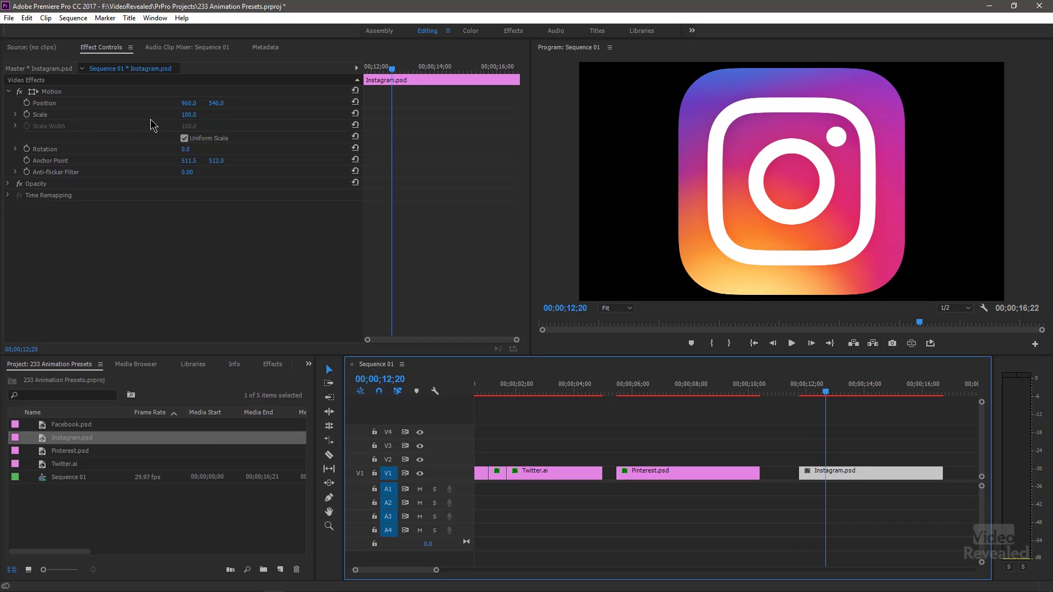
left_click_drag(190, 115, 147, 115)
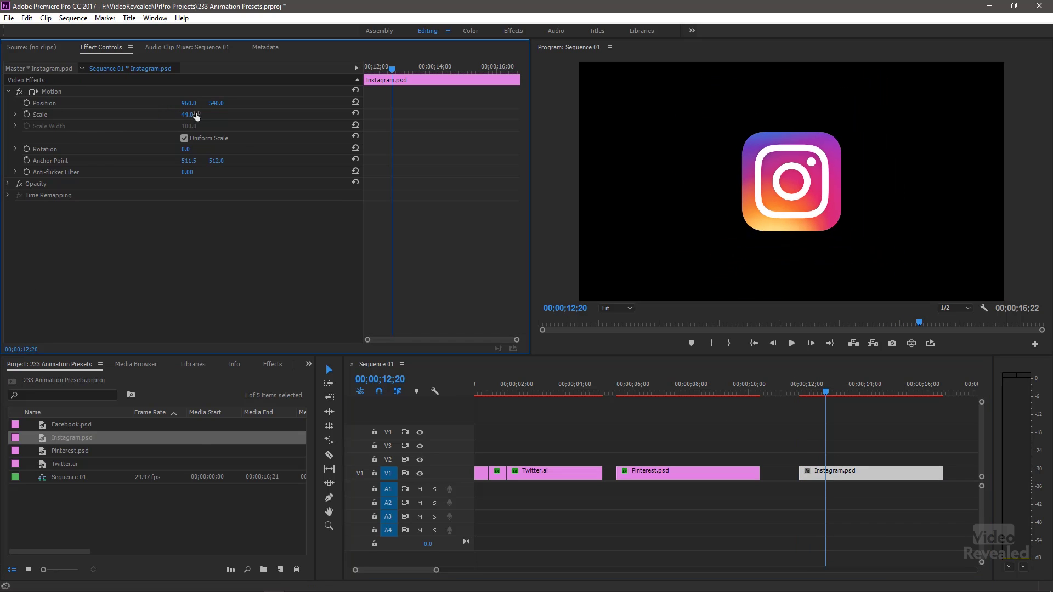
Step: Search the Effects panel for 'transfor' and apply Distort > Transform to the Instagram clip
left_click(266, 363)
left_click(83, 379)
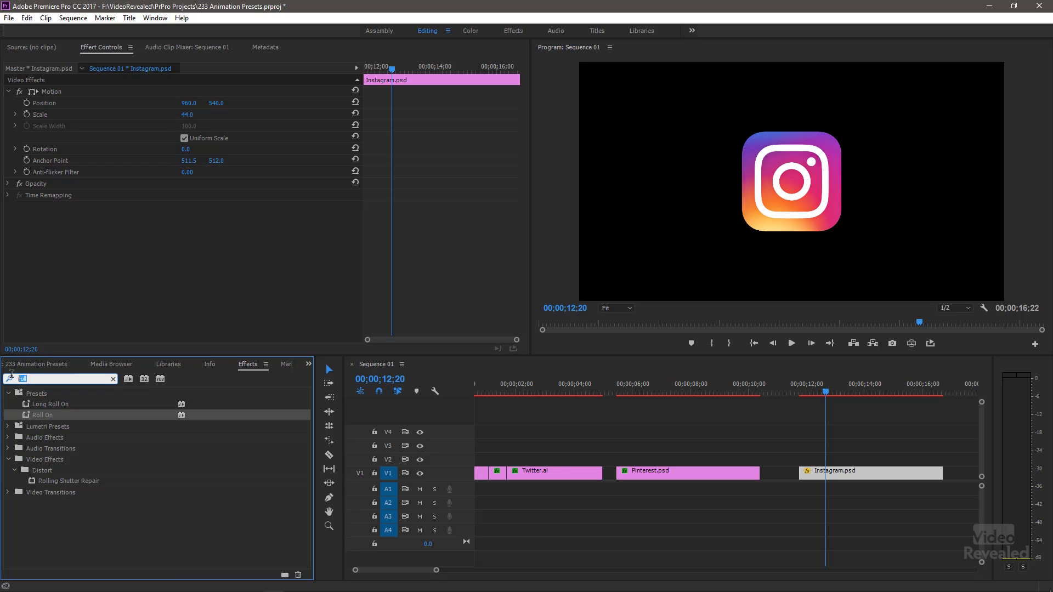
type("trans")
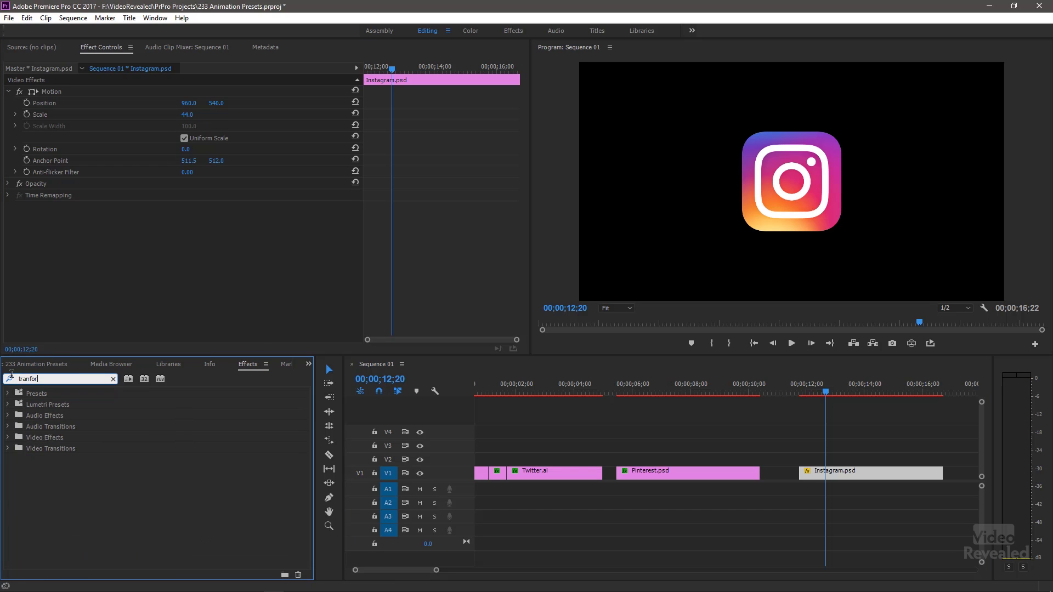
type("for")
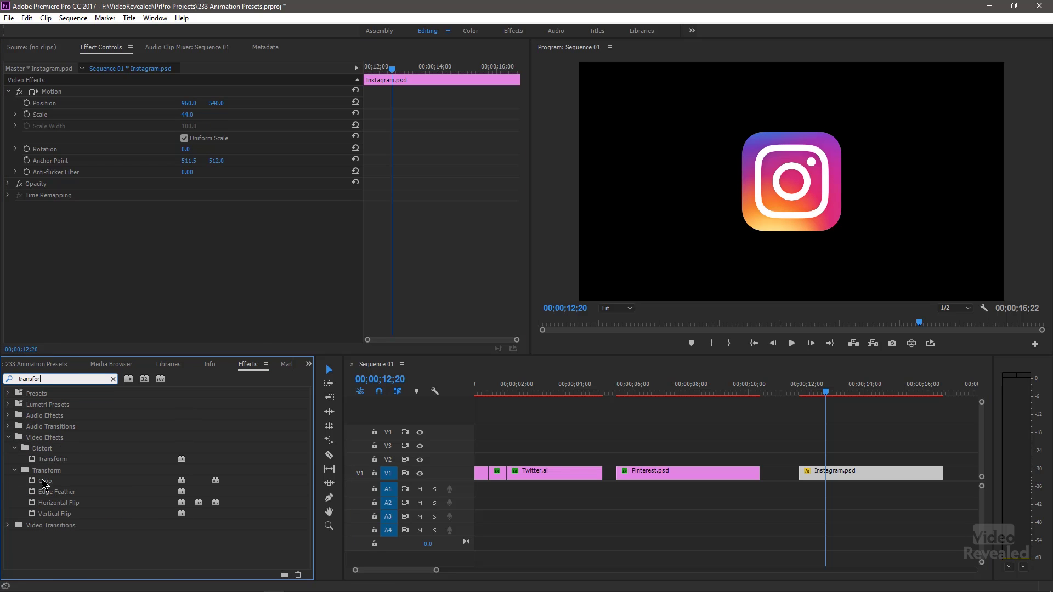
double_click(57, 459)
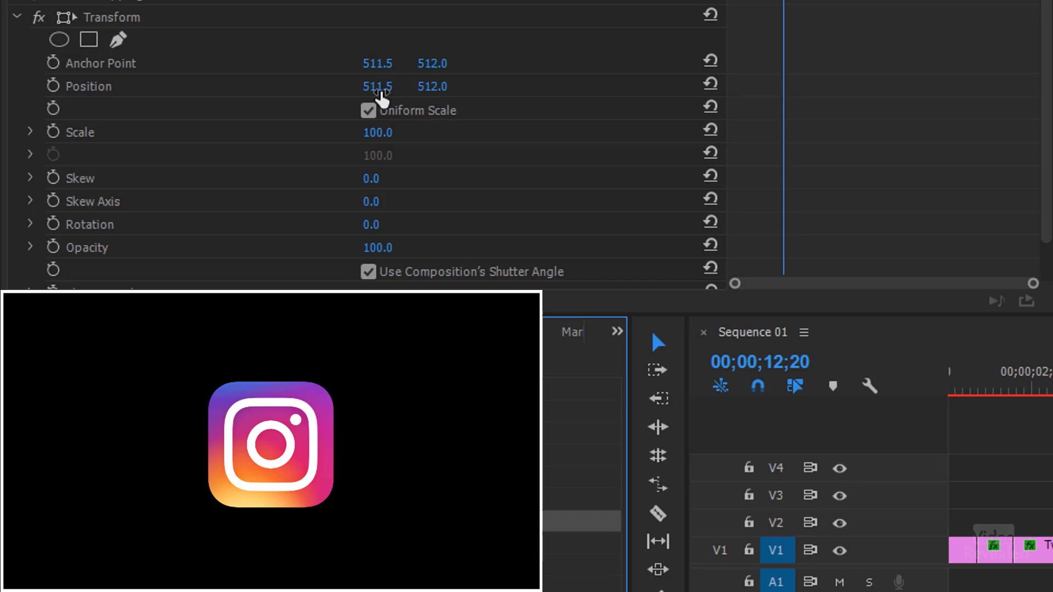
Step: Push the Instagram logo off the left edge and set a starting Position keyframe
left_click_drag(381, 96, 271, 96)
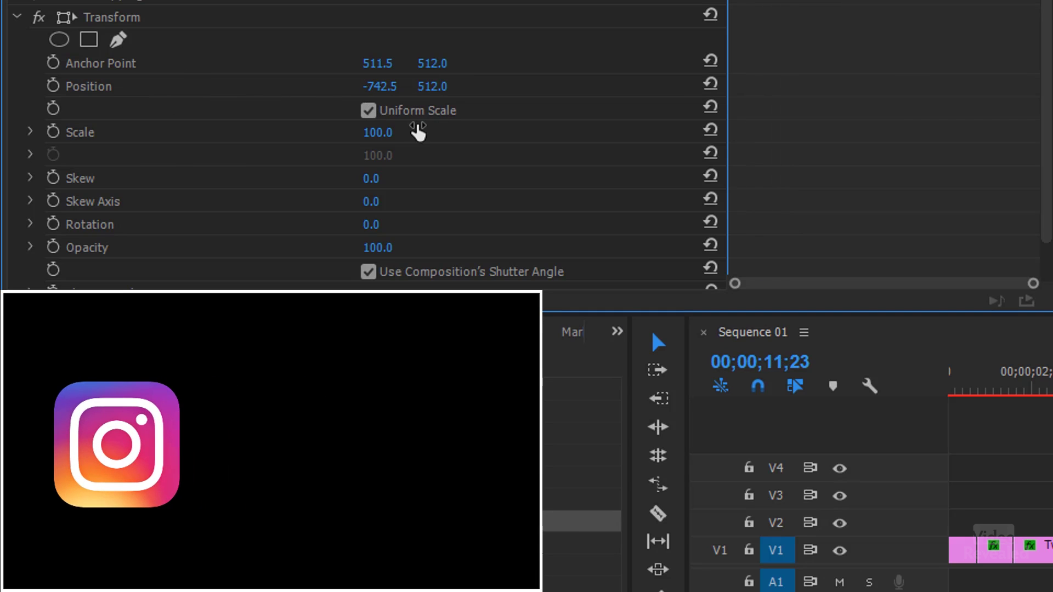
left_click_drag(382, 96, 267, 112)
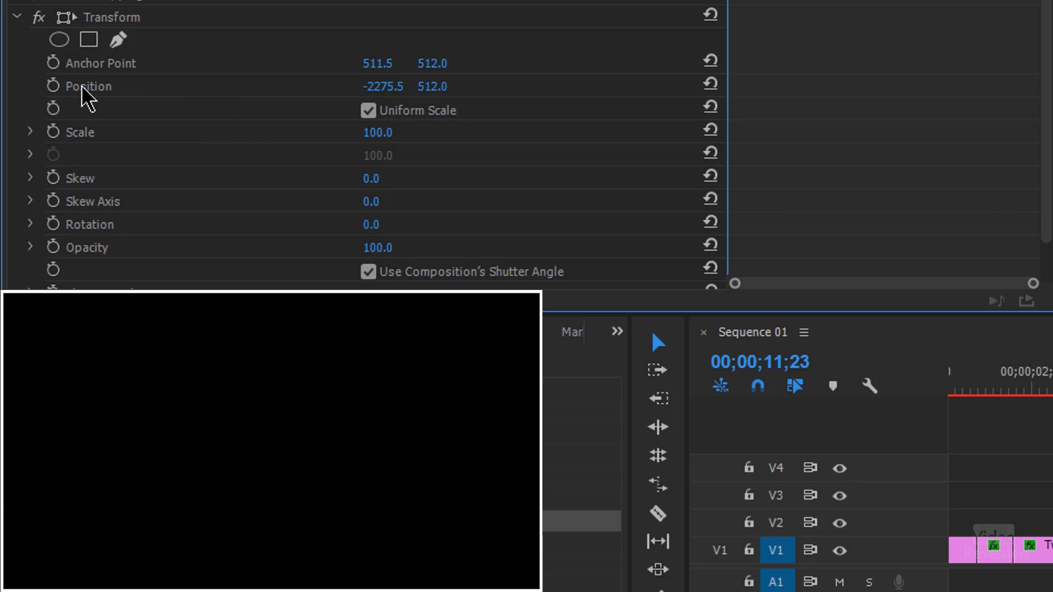
left_click(52, 86)
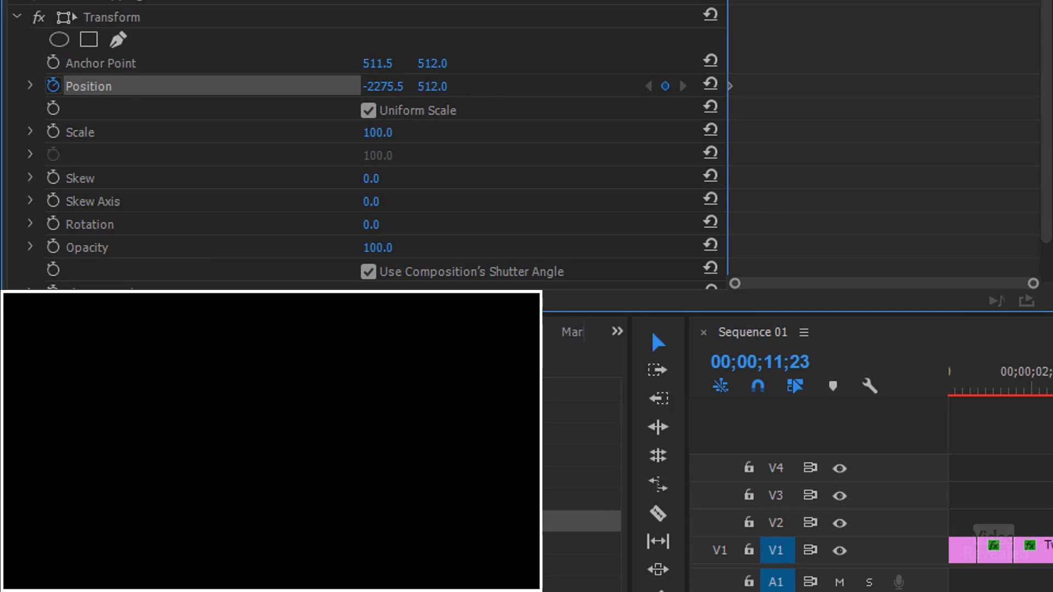
left_click_drag(1032, 283, 942, 299)
key("space")
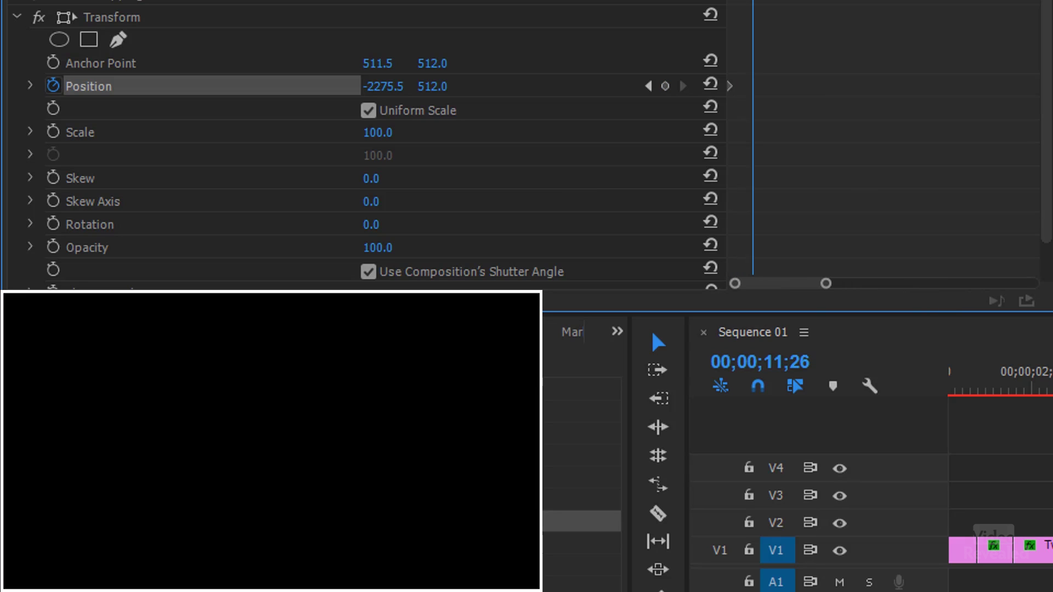
key("space")
key("space")
key("space")
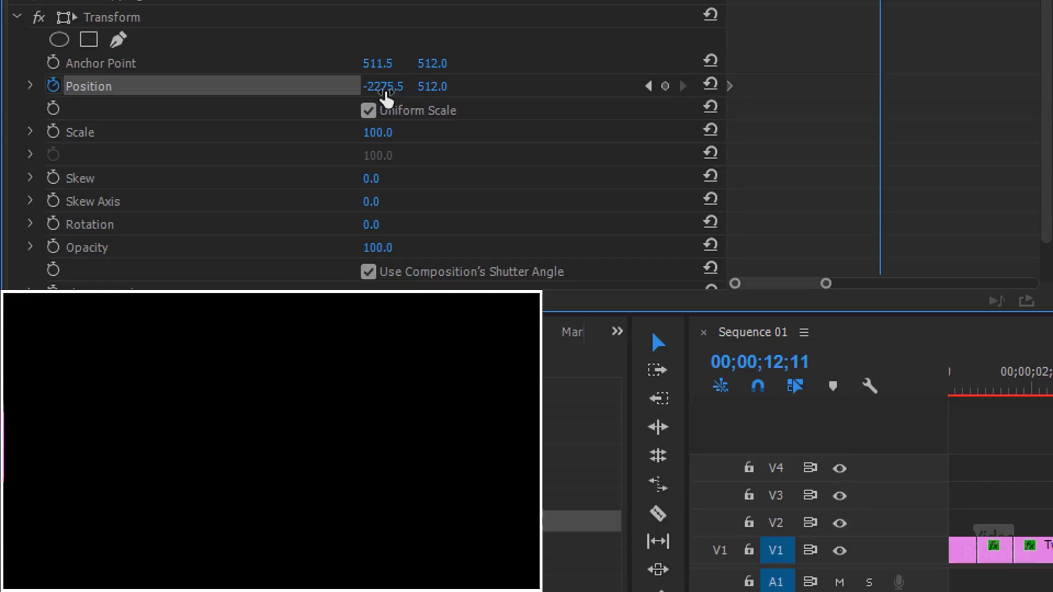
Step: Add a centre-frame Position keyframe so the logo slides in, then preview it
left_click_drag(386, 98, 438, 105)
key("Up")
key("space")
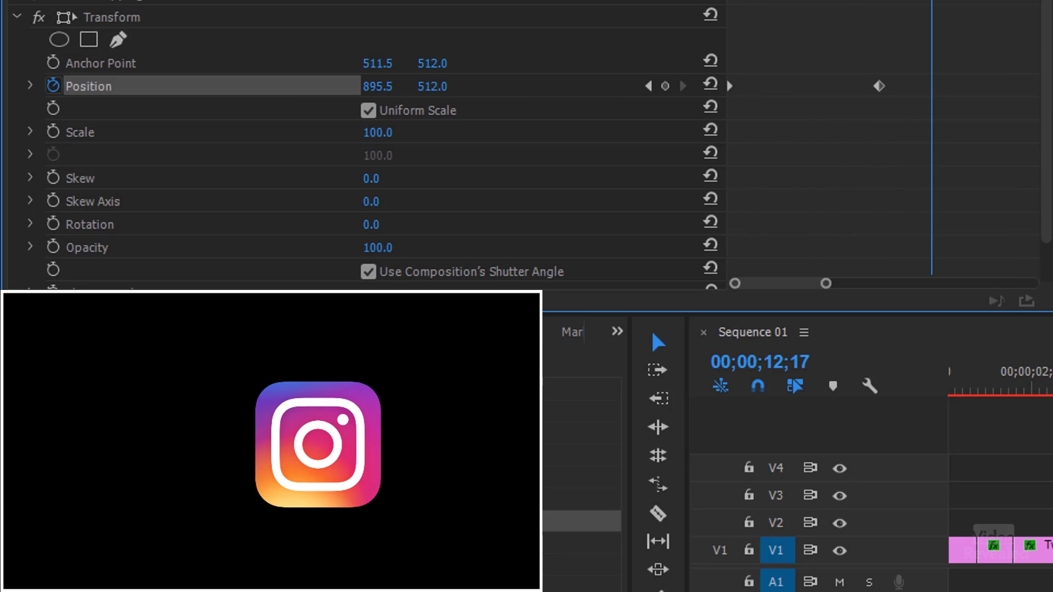
key("Left")
key("Left")
key("Left")
key("Left")
key("Left")
key("Left")
key("Left")
key("Left")
key("Right")
key("Right")
key("Right")
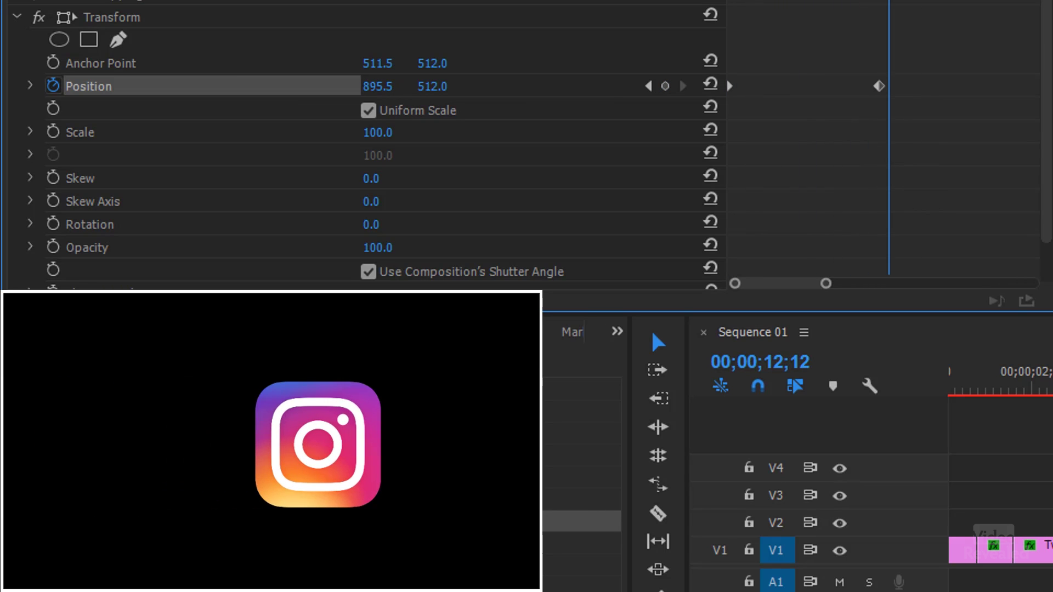
key("Right")
key("Left")
Step: Add bounce keyframes at X 676.5, 743.5 and 678.5, then play the bounce
left_click_drag(373, 95, 100, 114)
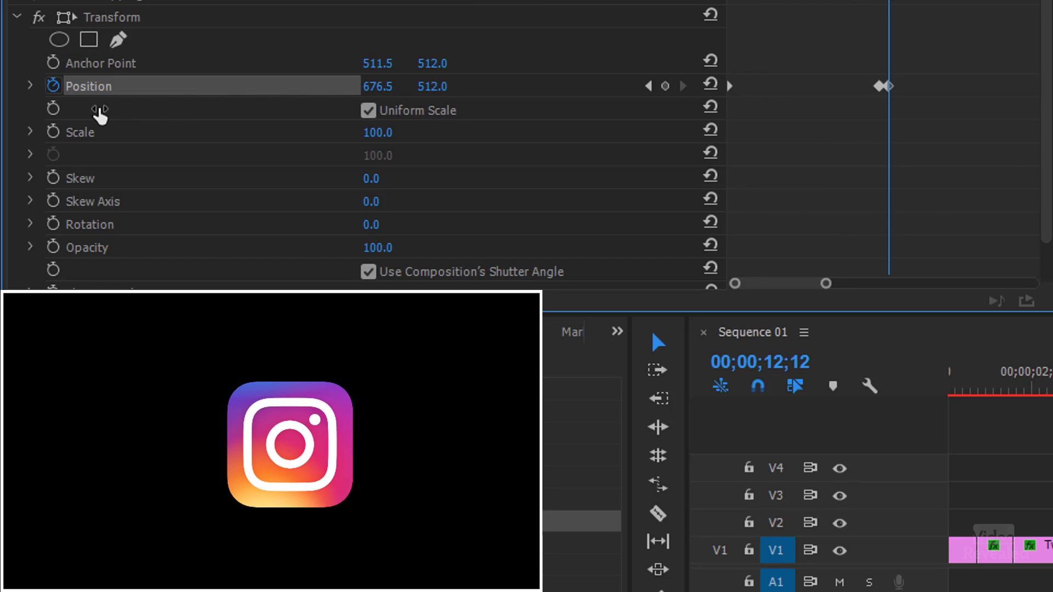
key("Right")
key("Right")
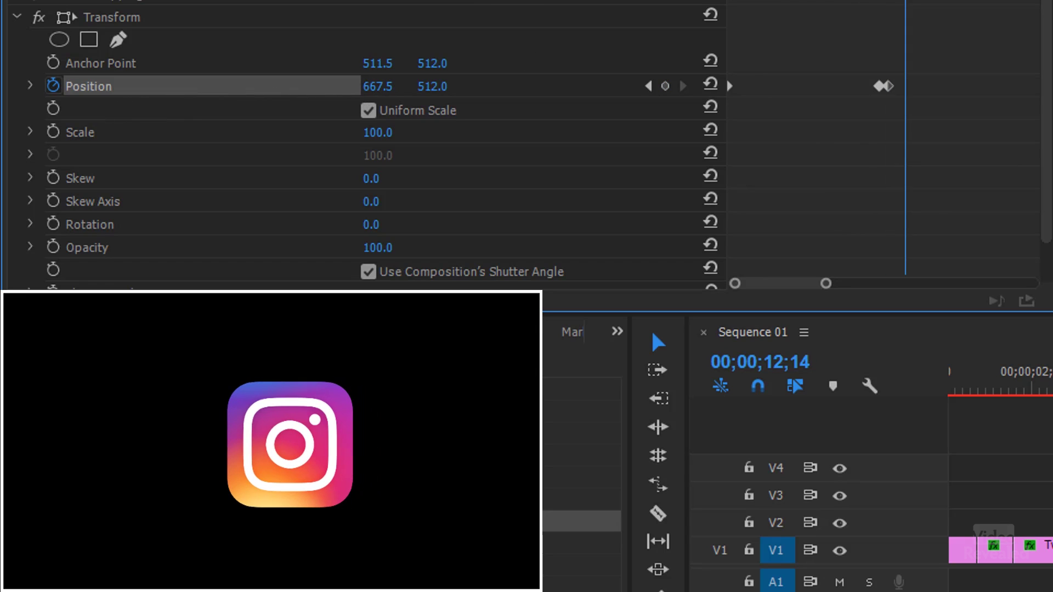
key("Left")
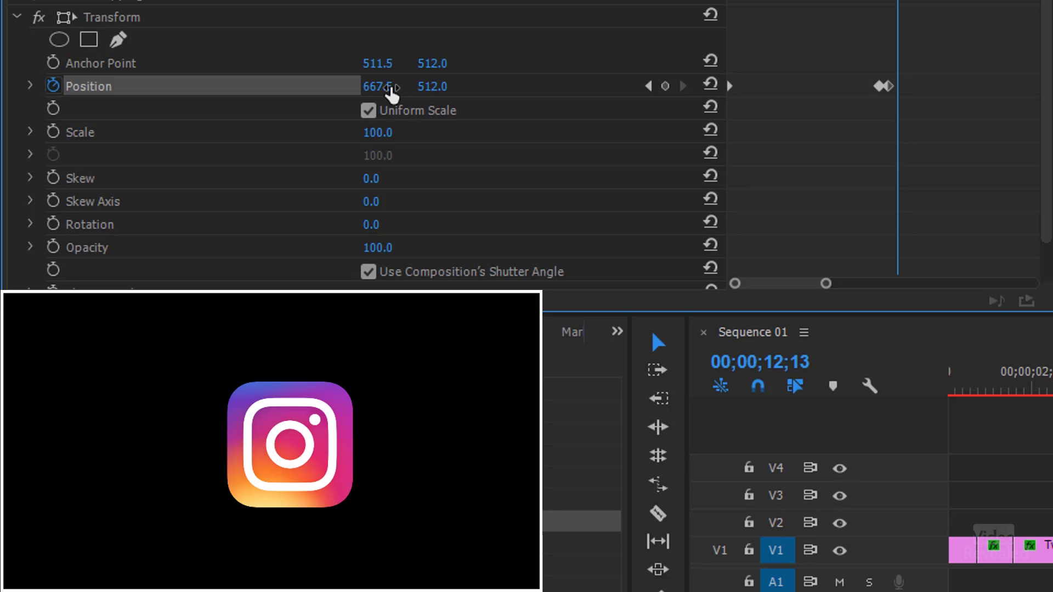
left_click_drag(392, 93, 536, 91)
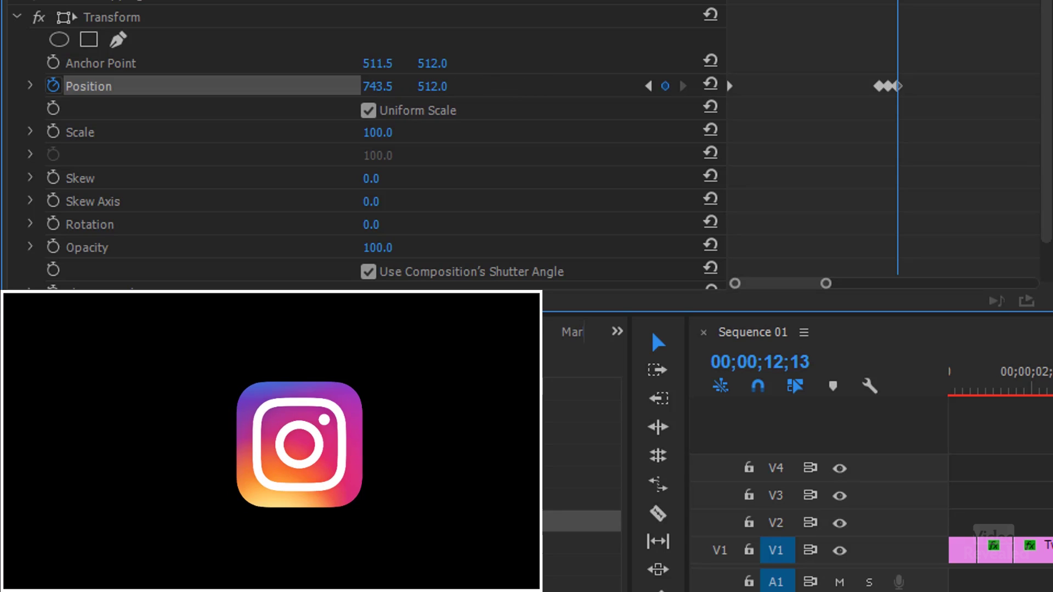
key("Right")
key("Right")
key("Left")
key("Left")
key("Right")
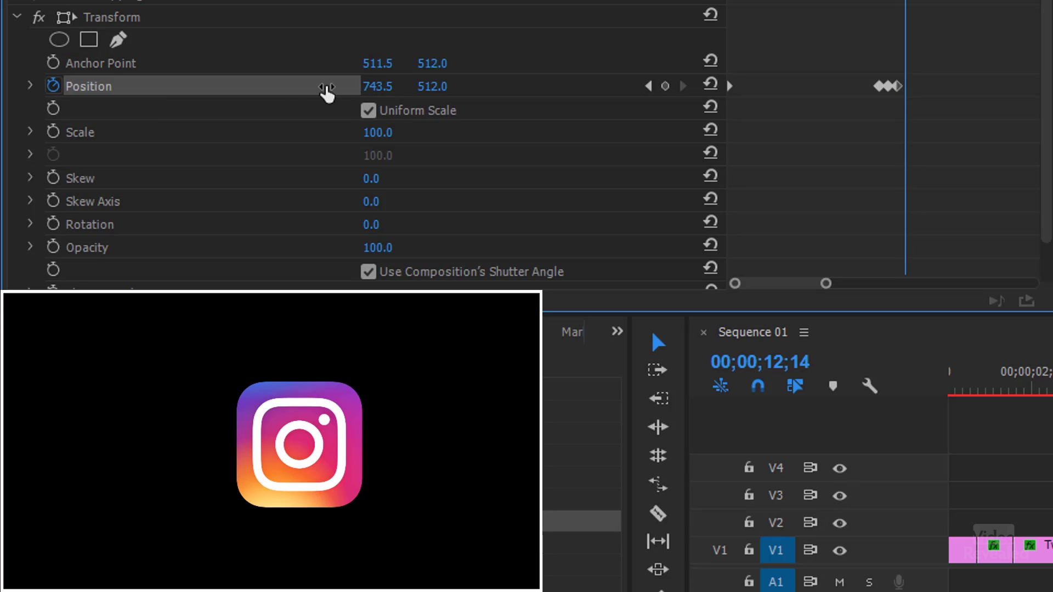
left_click_drag(327, 92, 221, 113)
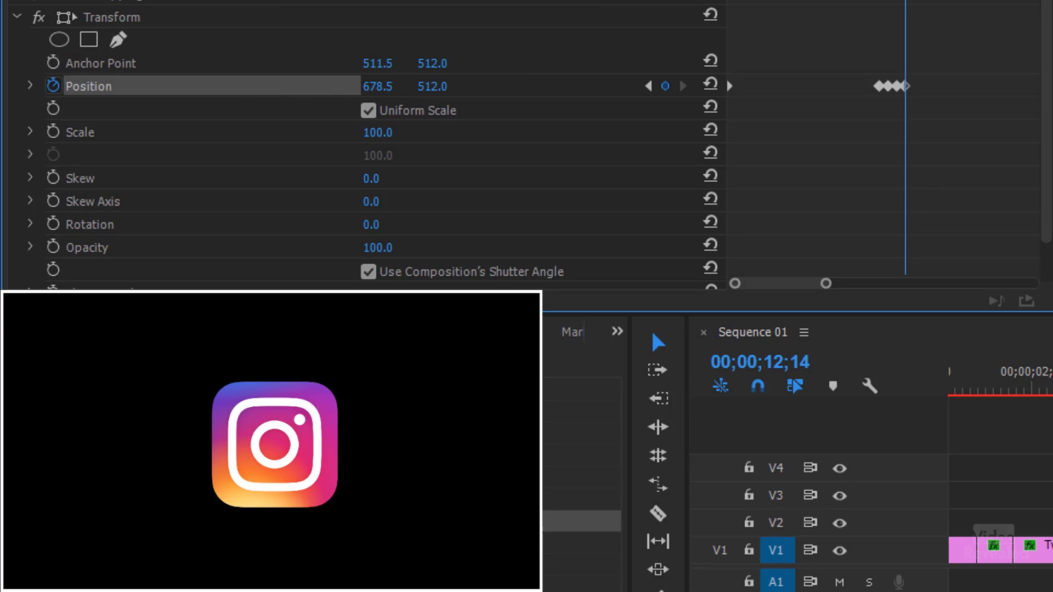
key("j")
key("l")
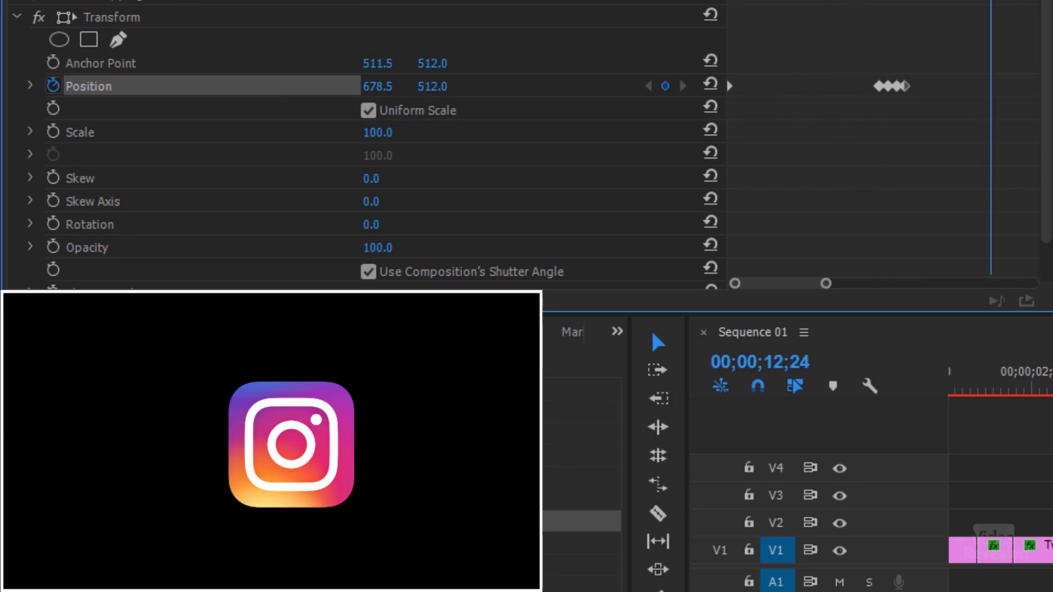
Step: Shift two bounce Position keyframes earlier and preview the quicker wobble
mouse_move(876, 85)
left_mouse_down()
mouse_move(846, 83)
mouse_move(863, 86)
left_mouse_up()
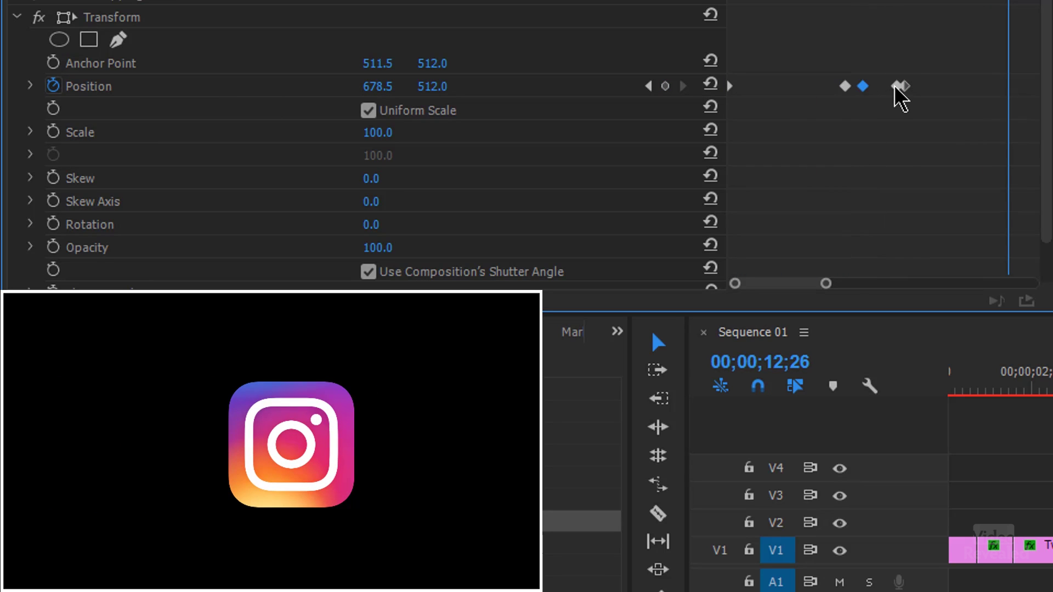
left_click_drag(884, 2, 727, 1)
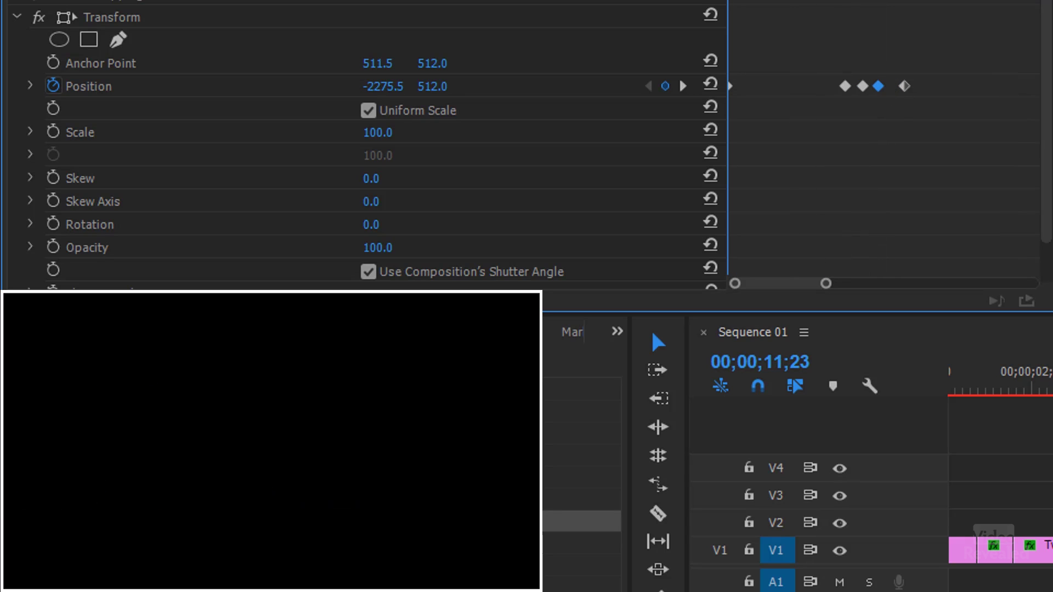
key("space")
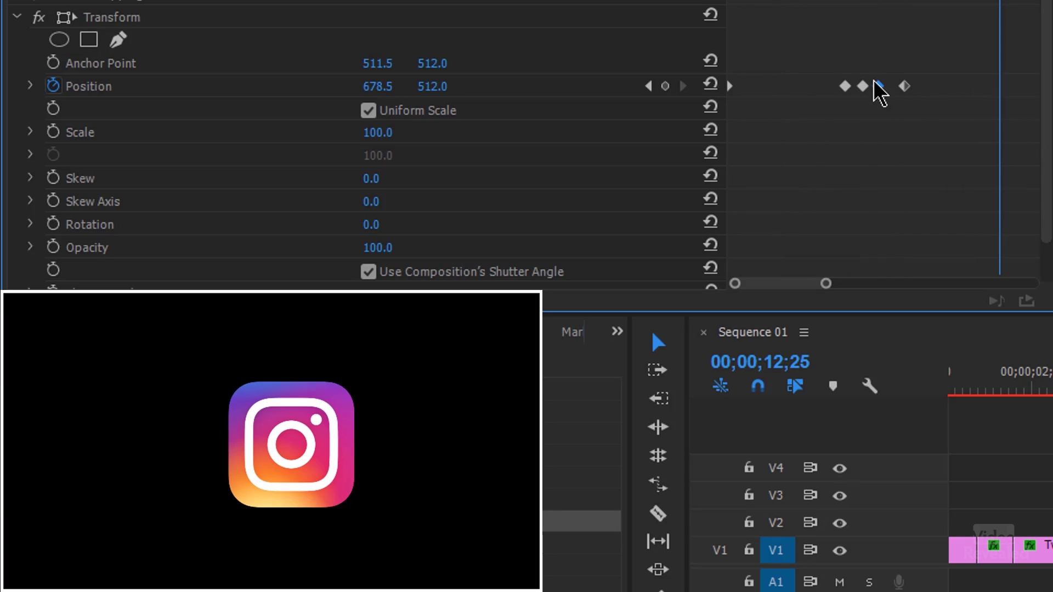
left_click_drag(852, 88, 886, 92)
key("space")
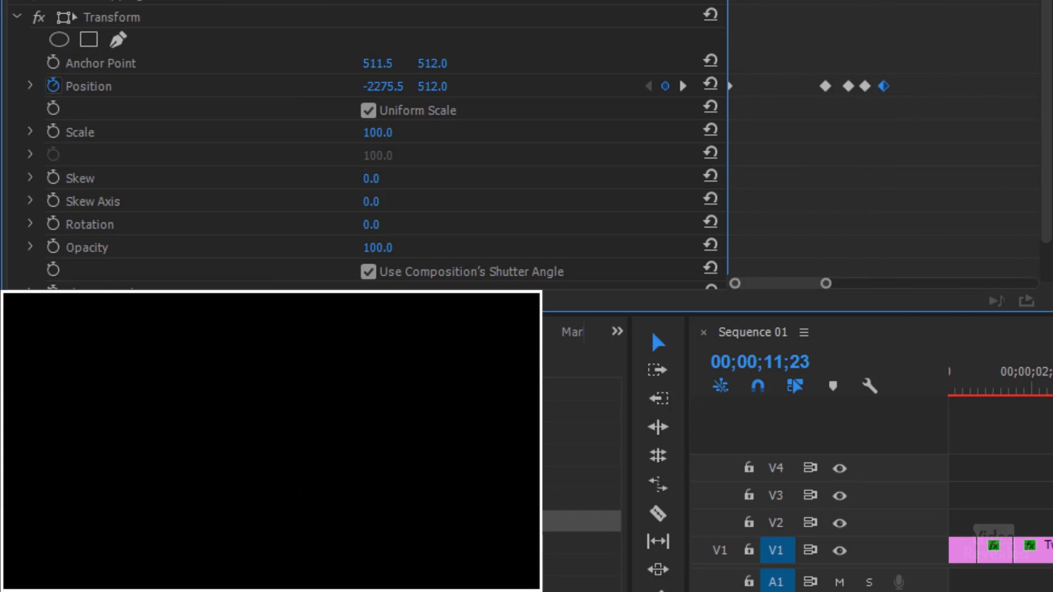
key("space")
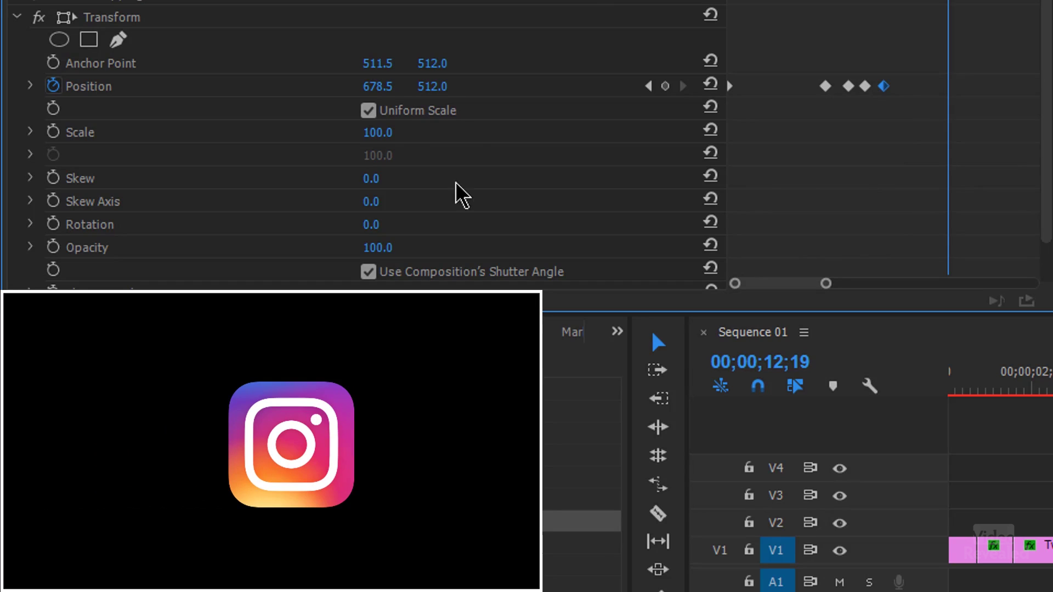
Step: Set the Transform effect's own Shutter Angle to 180 for motion blur
scroll(378, 275, "down", 2)
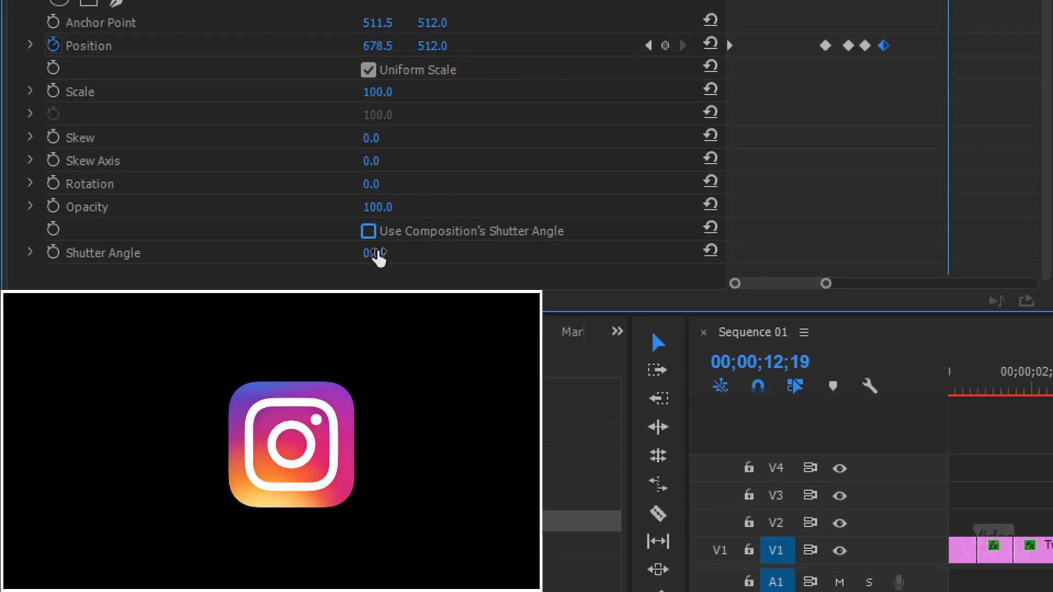
left_click(378, 254)
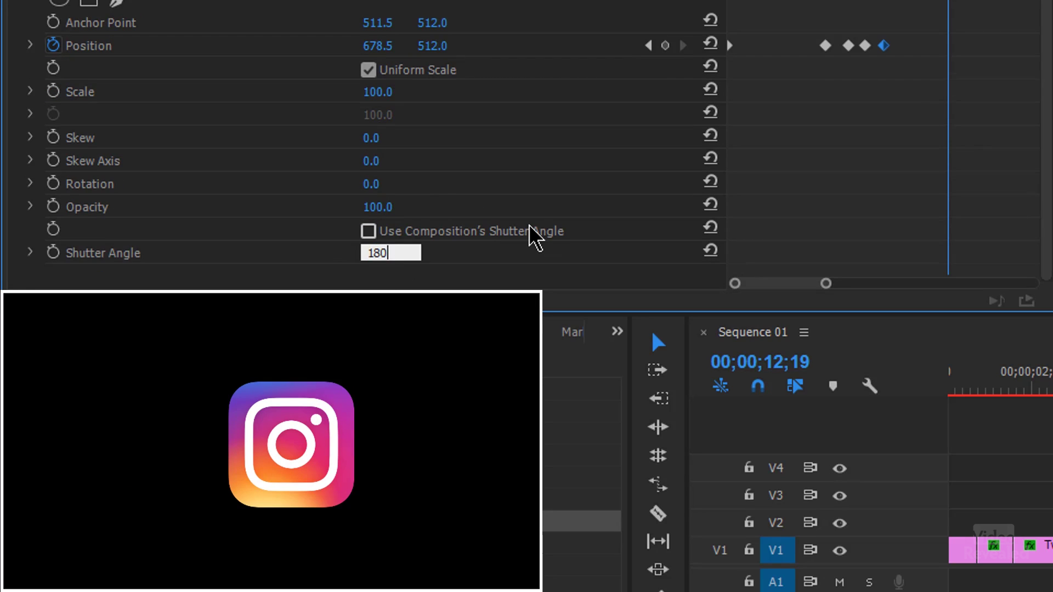
key("Return")
left_click_drag(948, 3, 710, 98)
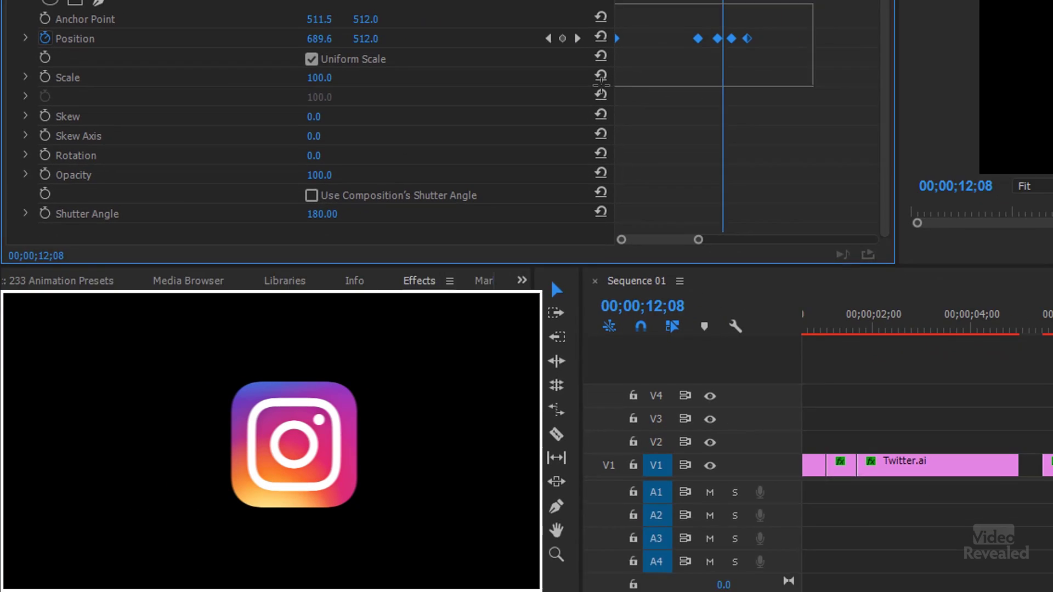
Step: Make the Position keyframes Auto Bezier, show the velocity graph, and play the arrival
right_click(718, 38)
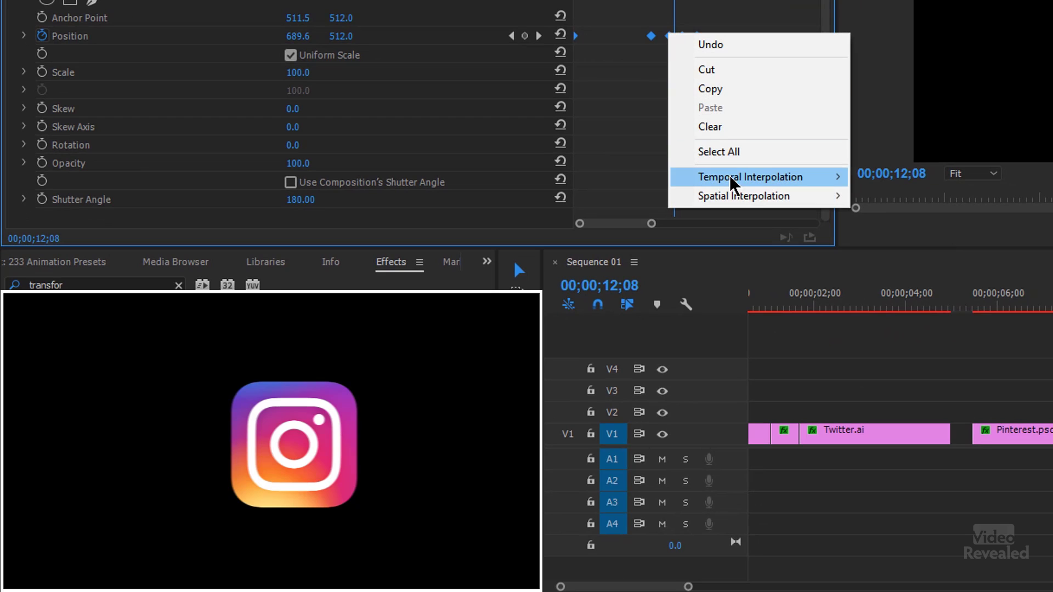
mouse_move(733, 184)
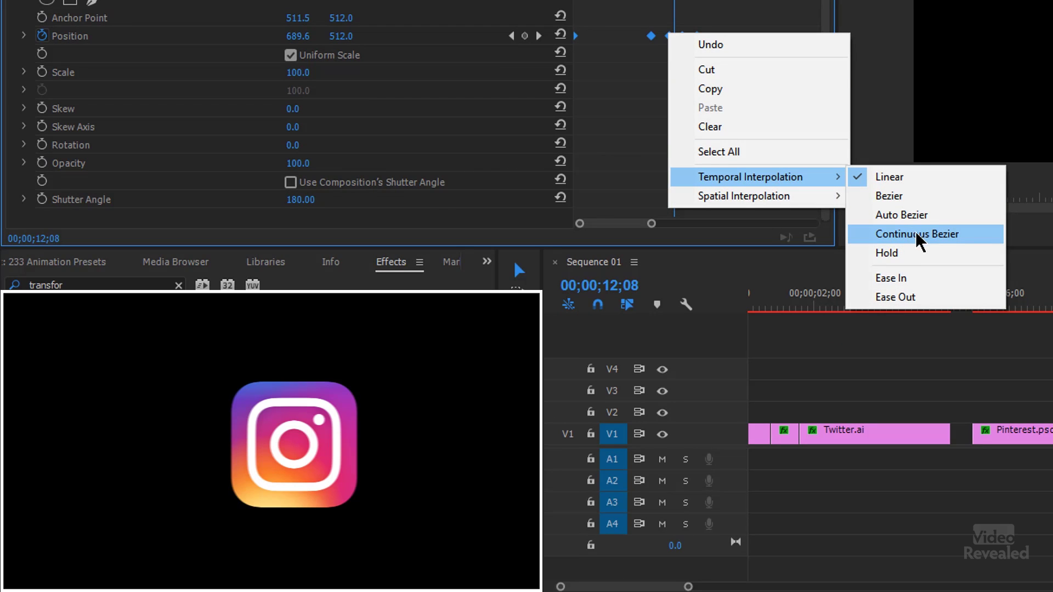
left_click(927, 216)
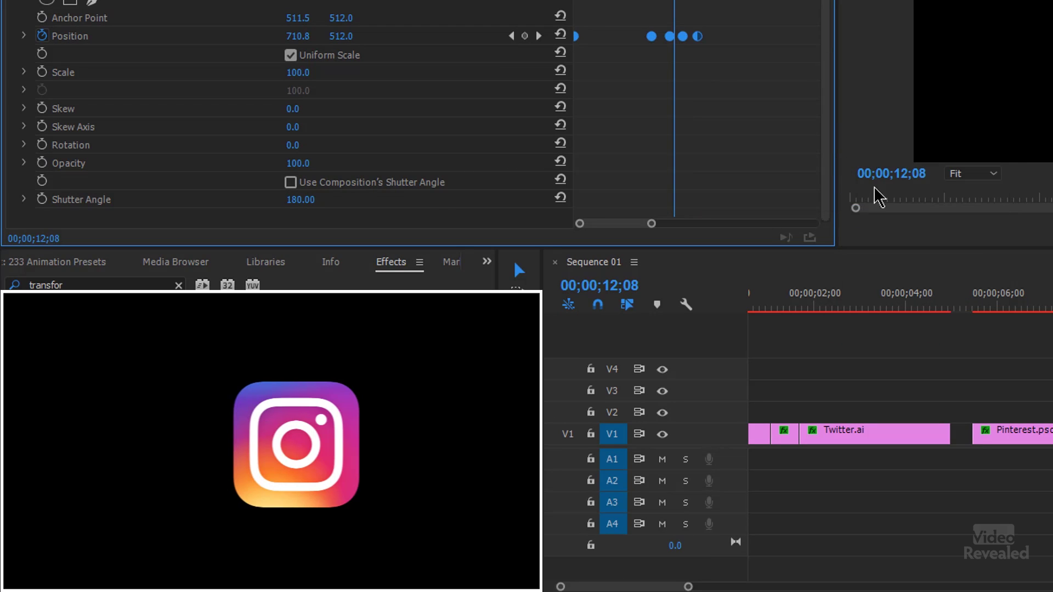
left_click(23, 35)
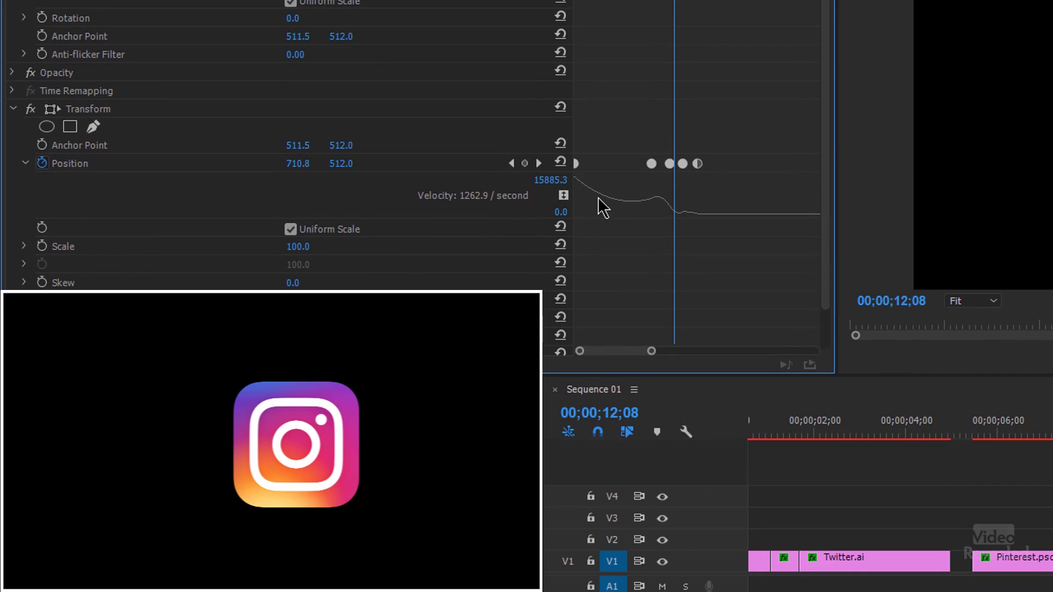
key("Up")
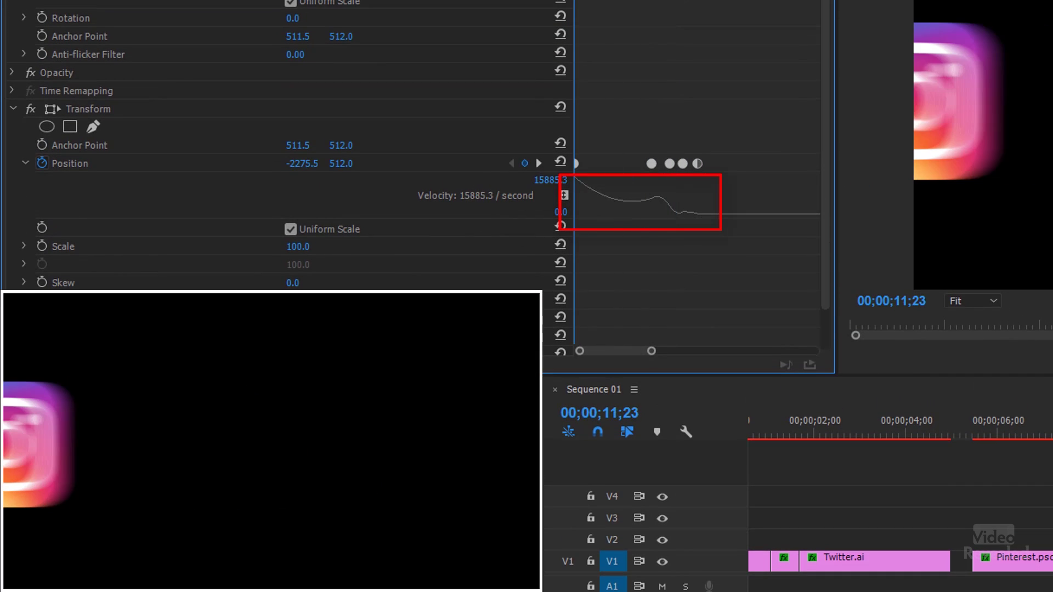
key("space")
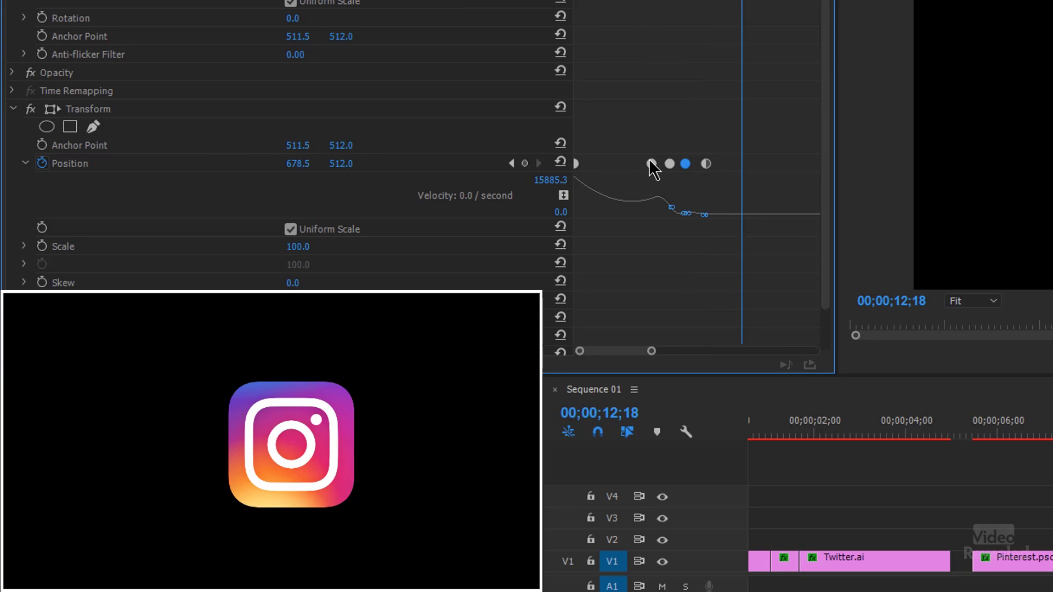
Step: Move one bounce keyframe slightly earlier and replay the animation
left_click_drag(654, 163, 643, 163)
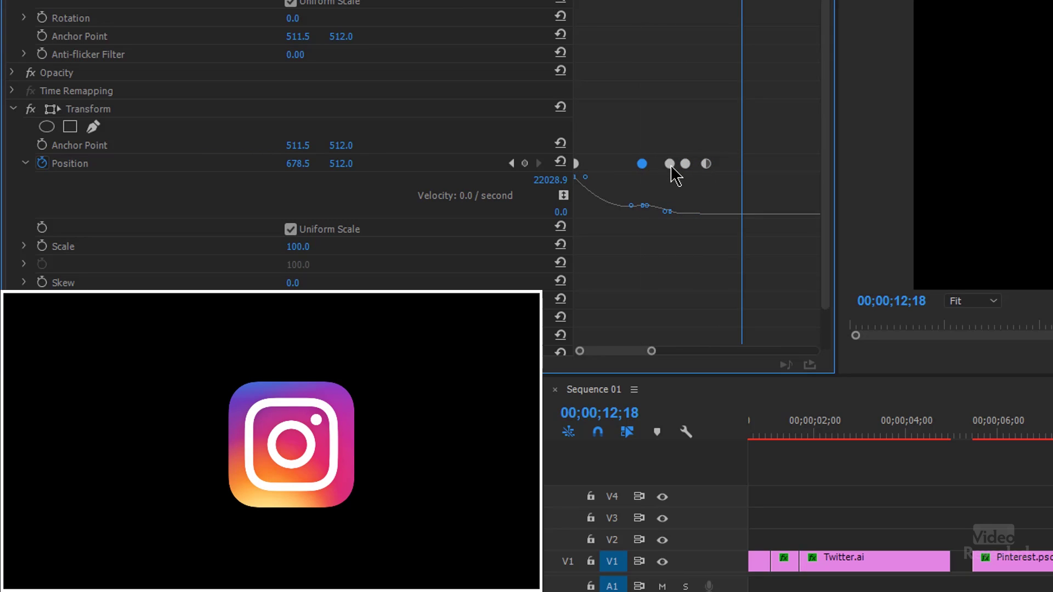
key("Up")
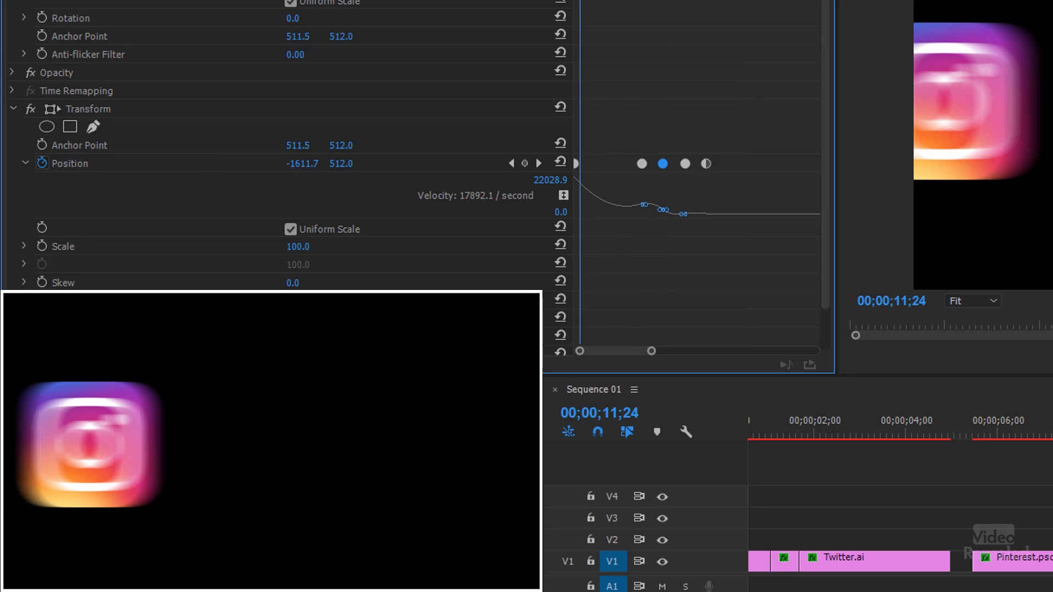
key("space")
key("Up")
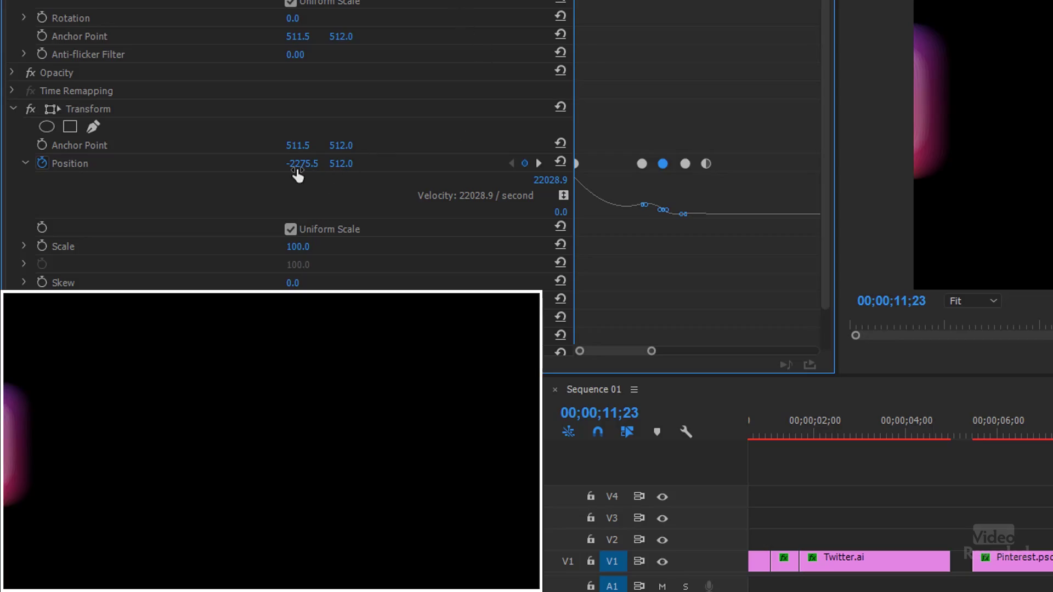
Step: Set the first Position keyframe's X to -2873.5 and preview the faster entry
left_click_drag(303, 172, 190, 201)
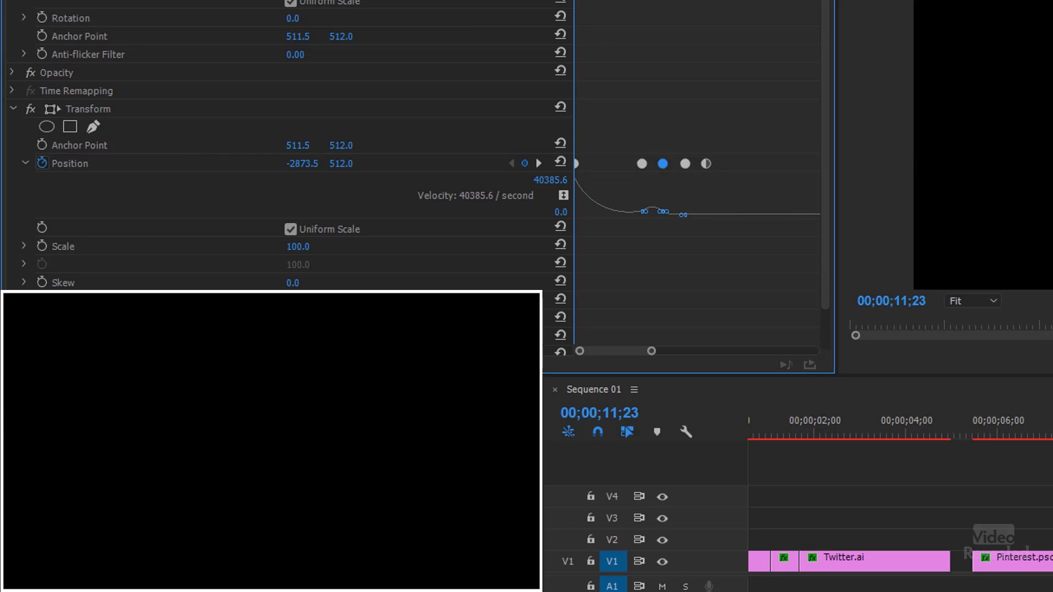
key("space")
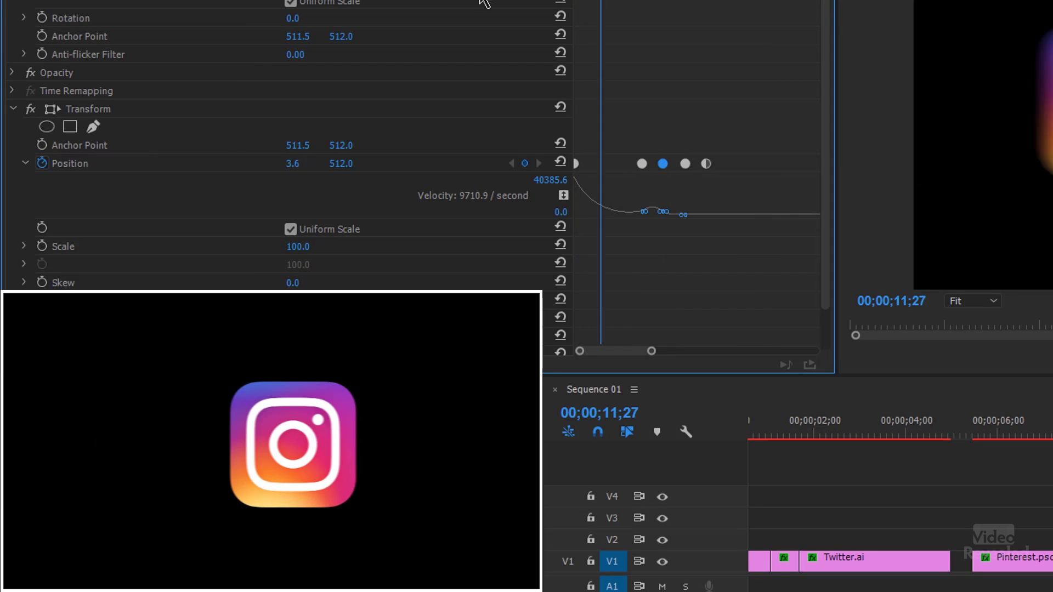
Step: Enlarge the Position speed graph and nudge the bounce keyframes to tighten the landing
left_click_drag(664, 175, 667, 170)
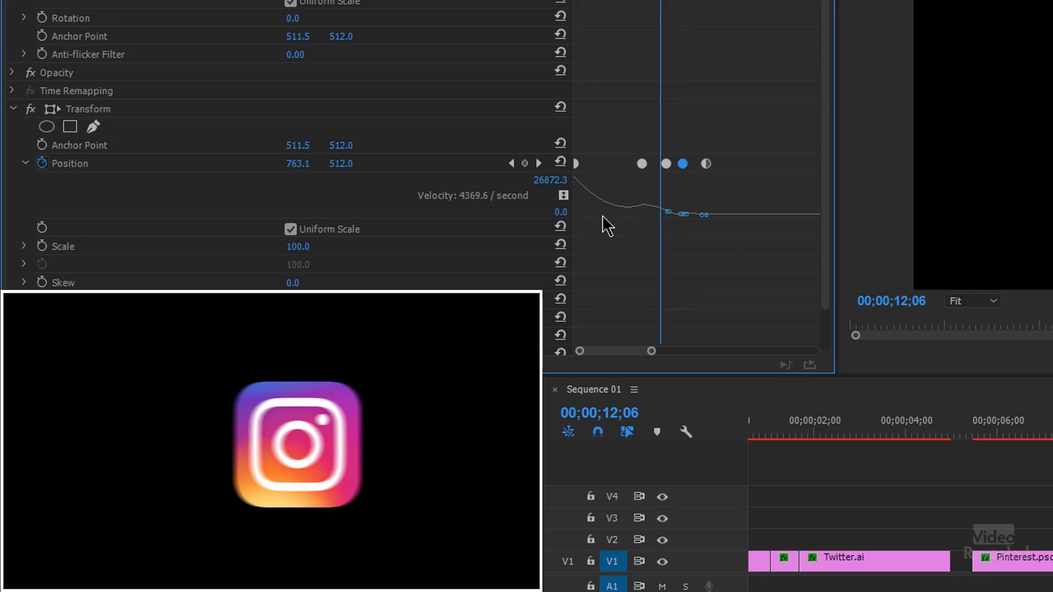
left_click_drag(604, 218, 591, 310)
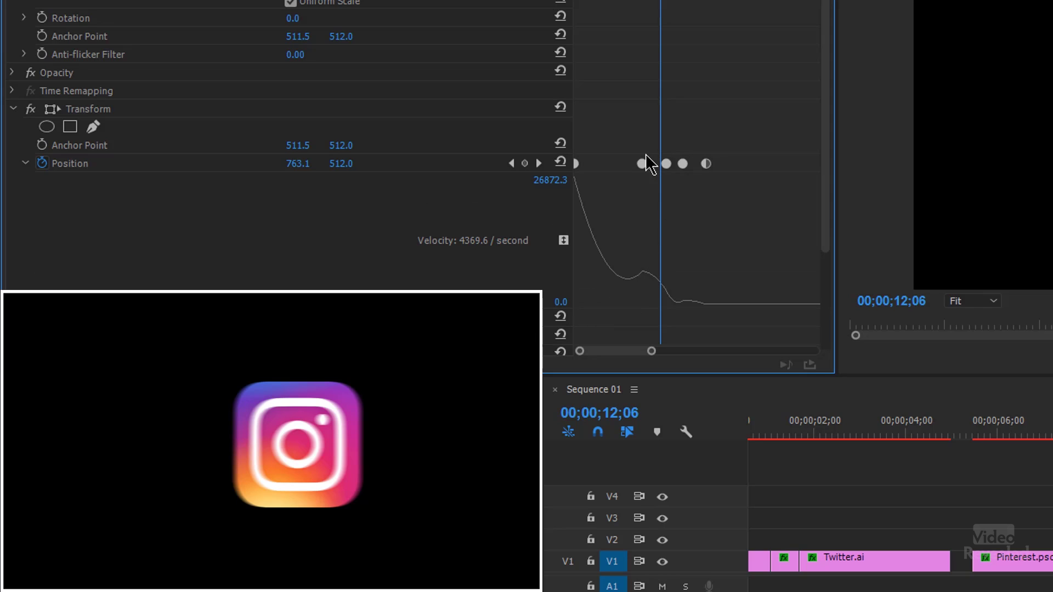
left_click_drag(670, 167, 664, 167)
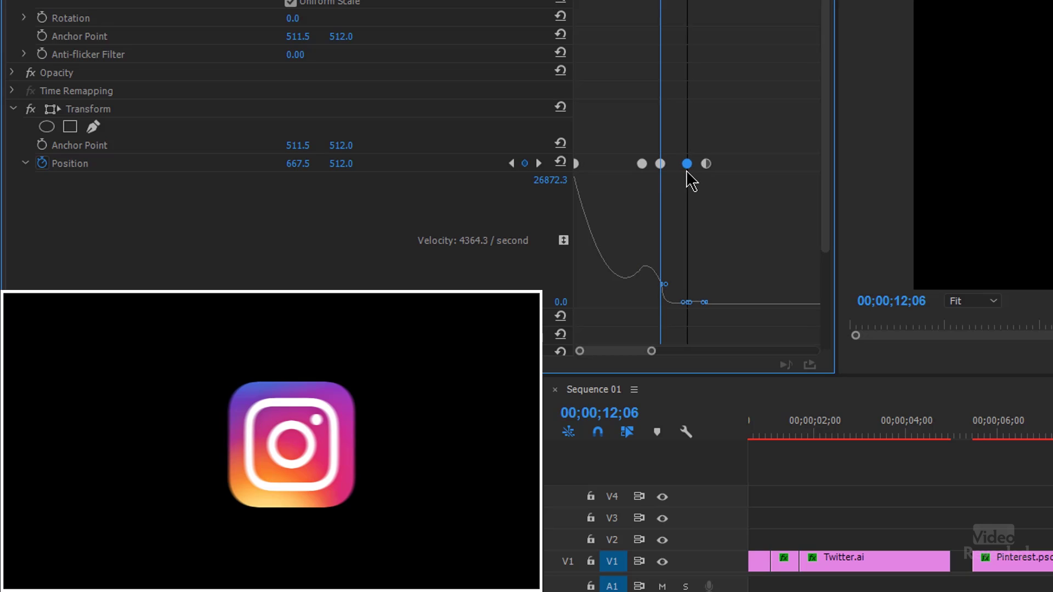
left_click_drag(687, 172, 682, 172)
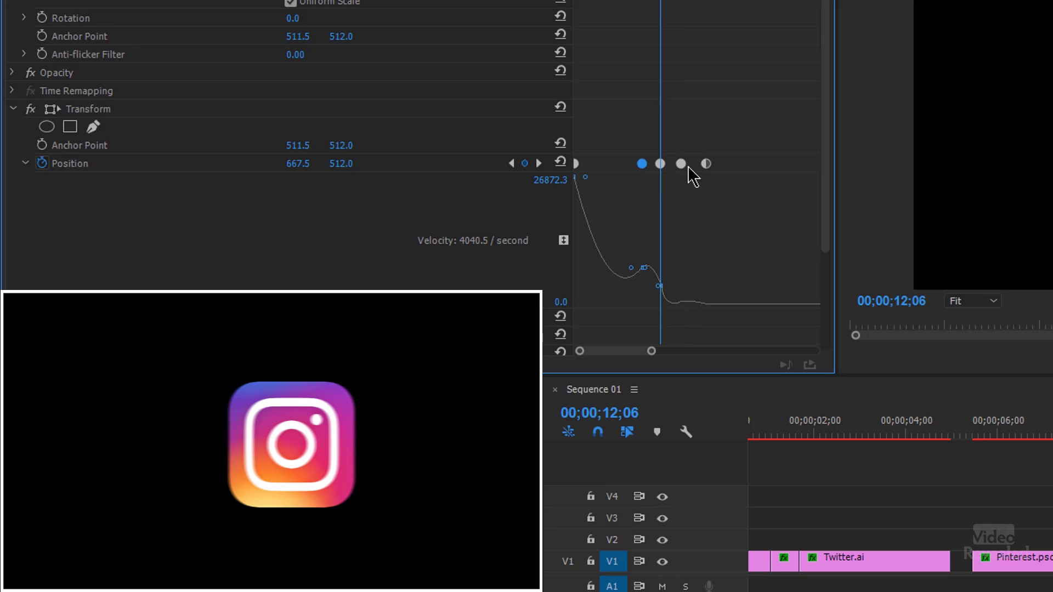
mouse_move(707, 164)
left_mouse_down()
mouse_move(729, 167)
mouse_move(706, 175)
left_mouse_up()
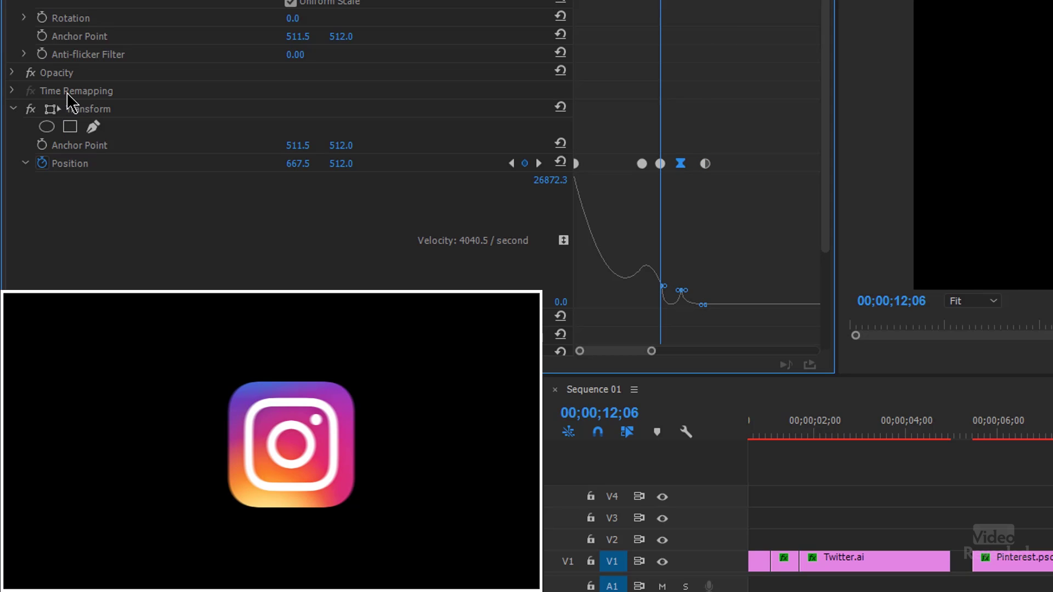
left_click(88, 109)
Step: Save the Transform effect as preset 'Confuse Pop', anchored to the In Point
right_click(86, 108)
left_click(141, 136)
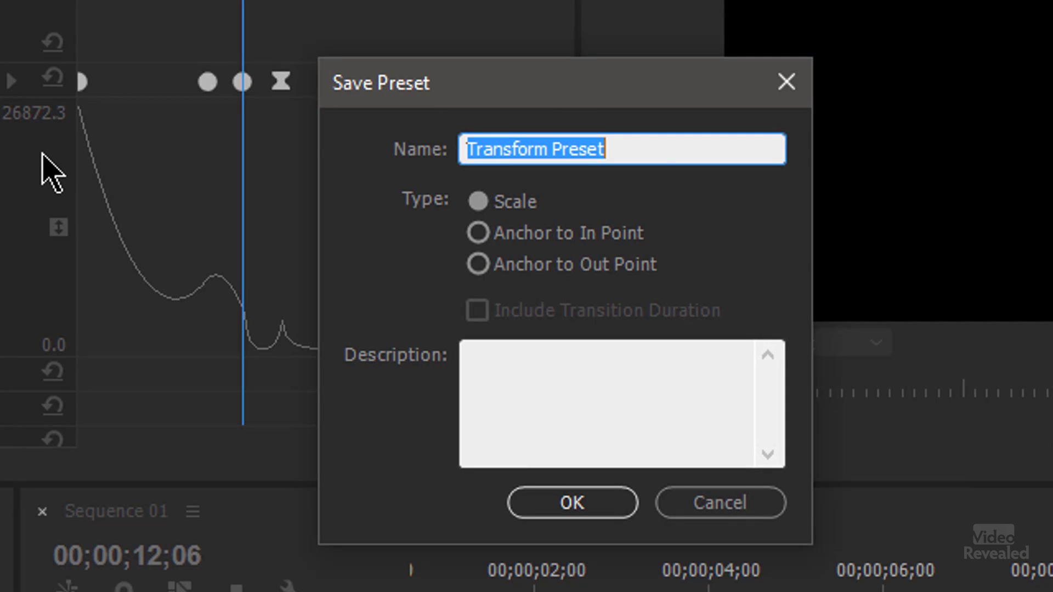
type("Confuse Pop")
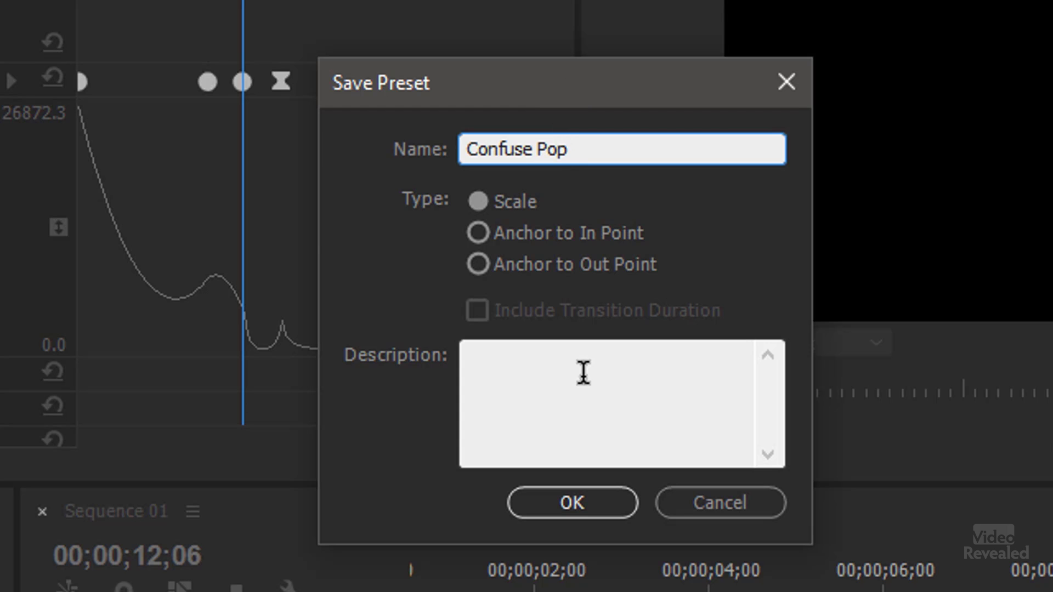
left_click(542, 241)
left_click(606, 503)
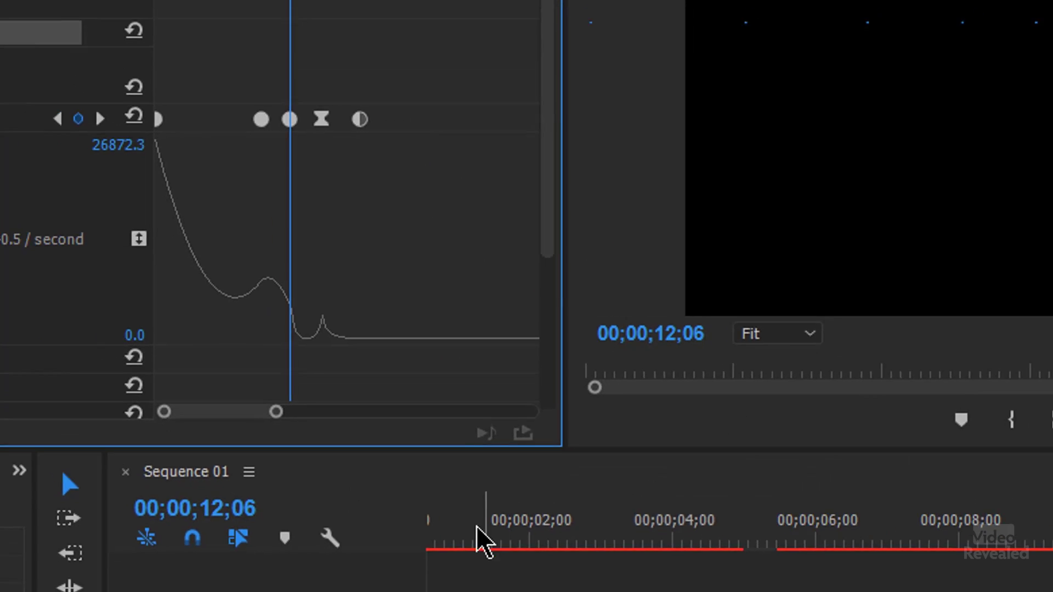
Step: Play the sequence from the start to review the logo animations
key("Home")
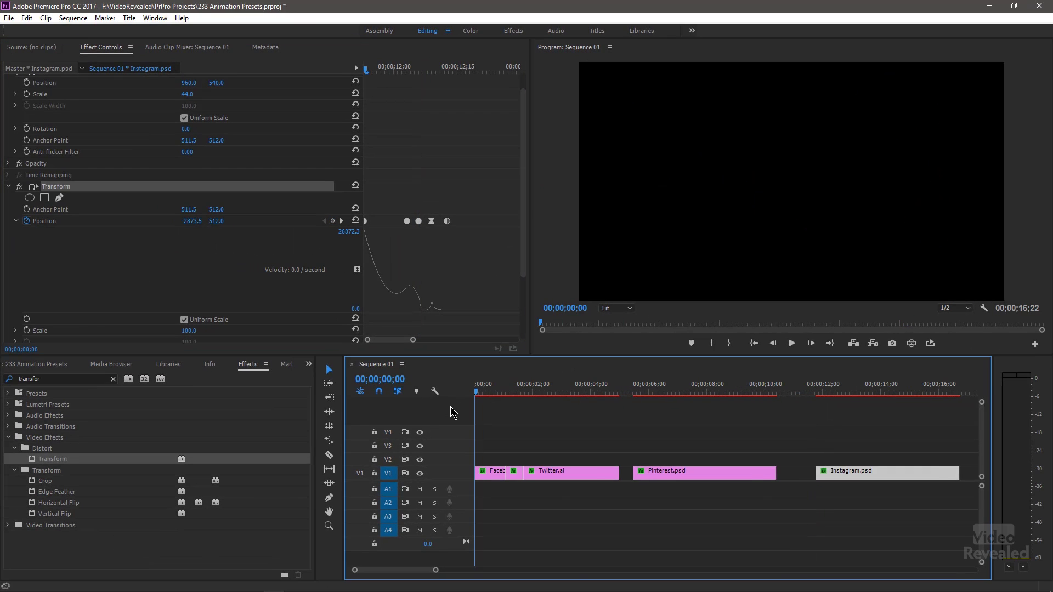
key("space")
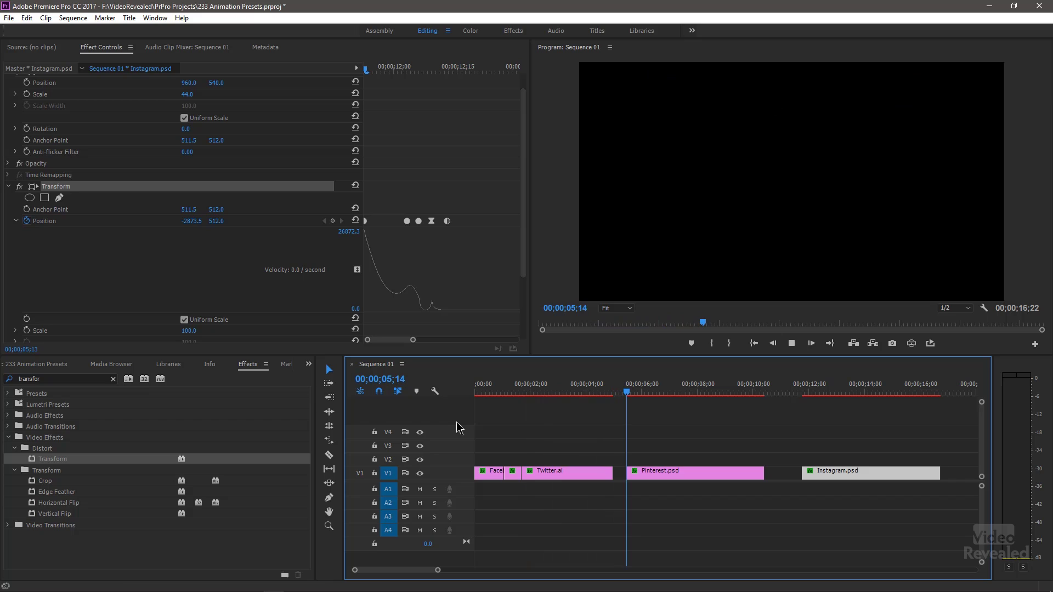
key("space")
Step: Clear the Effects search and browse the saved presets: Long Roll On, Pop On, Roll On, Speed Right
left_click(113, 380)
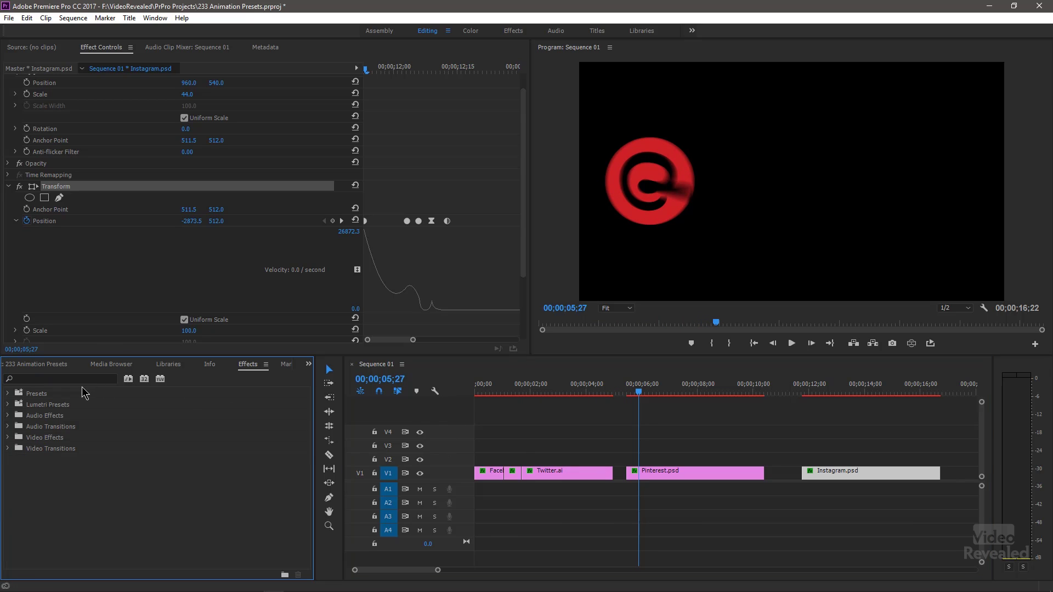
left_click(8, 393)
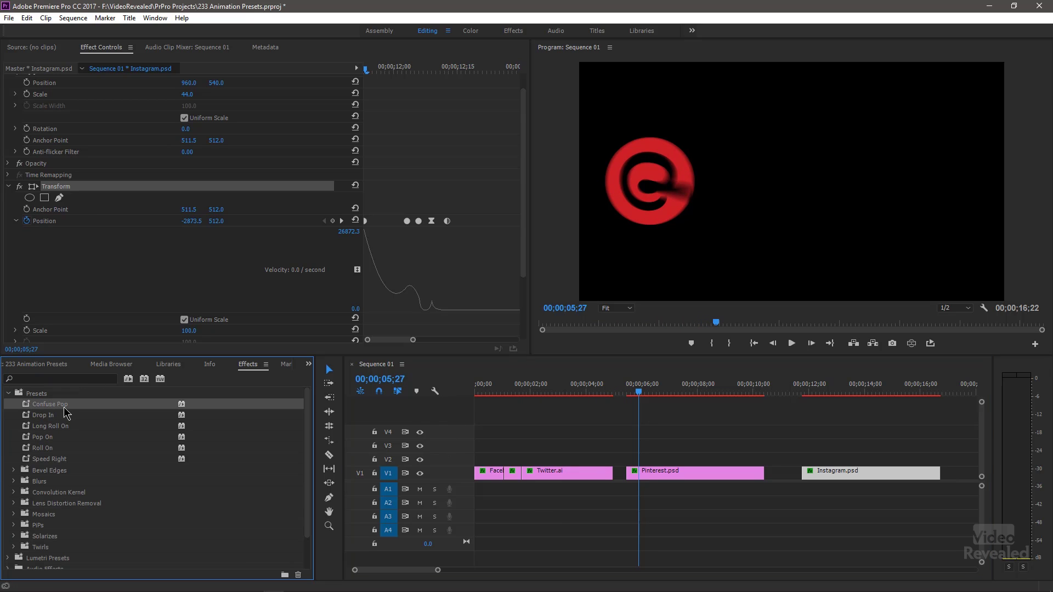
left_click(82, 427)
left_click(78, 438)
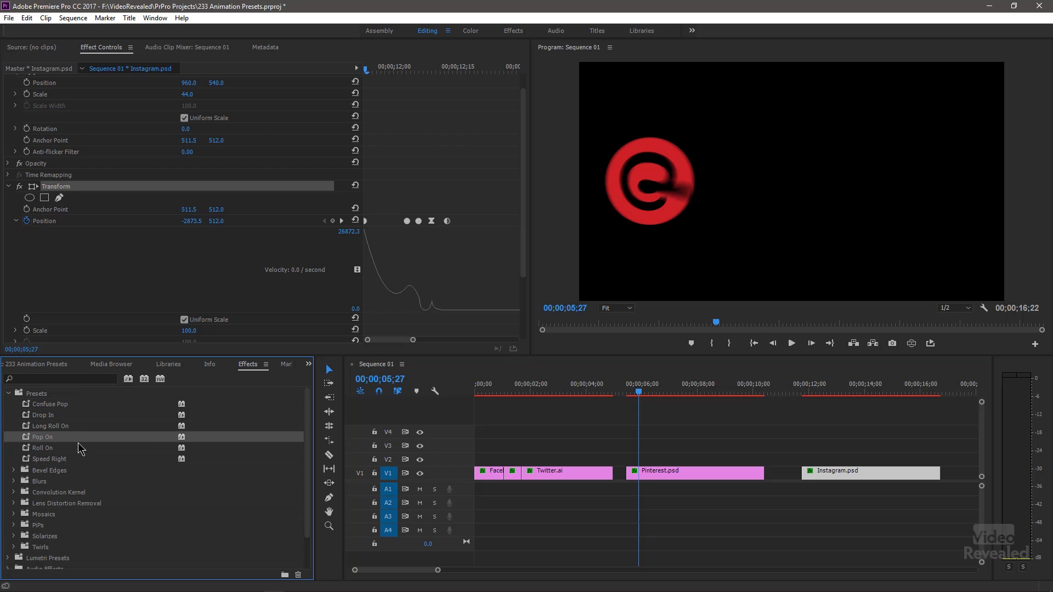
left_click(79, 448)
left_click(79, 459)
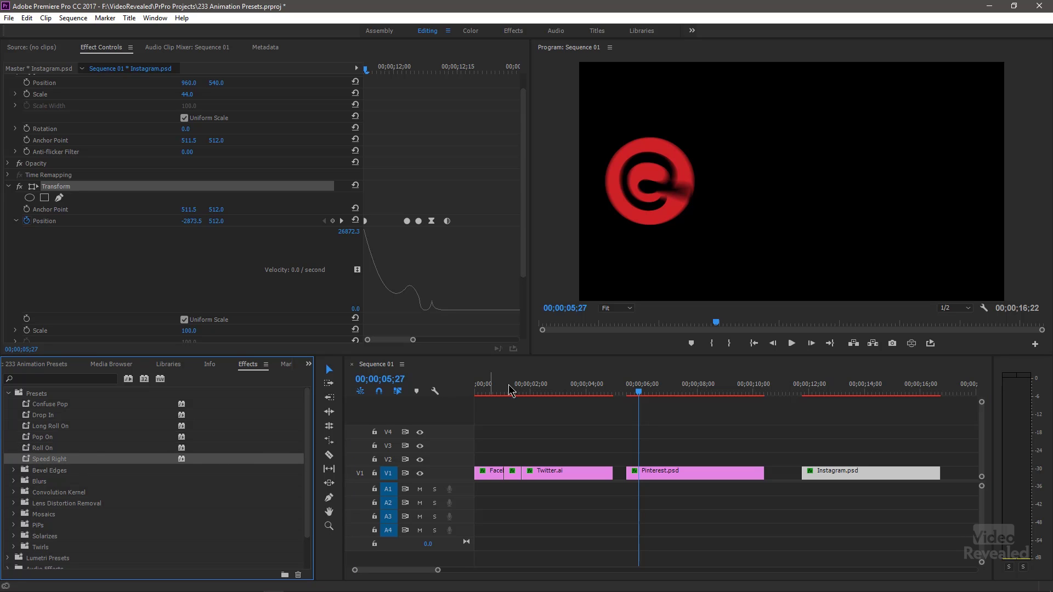
left_click_drag(475, 388, 580, 387)
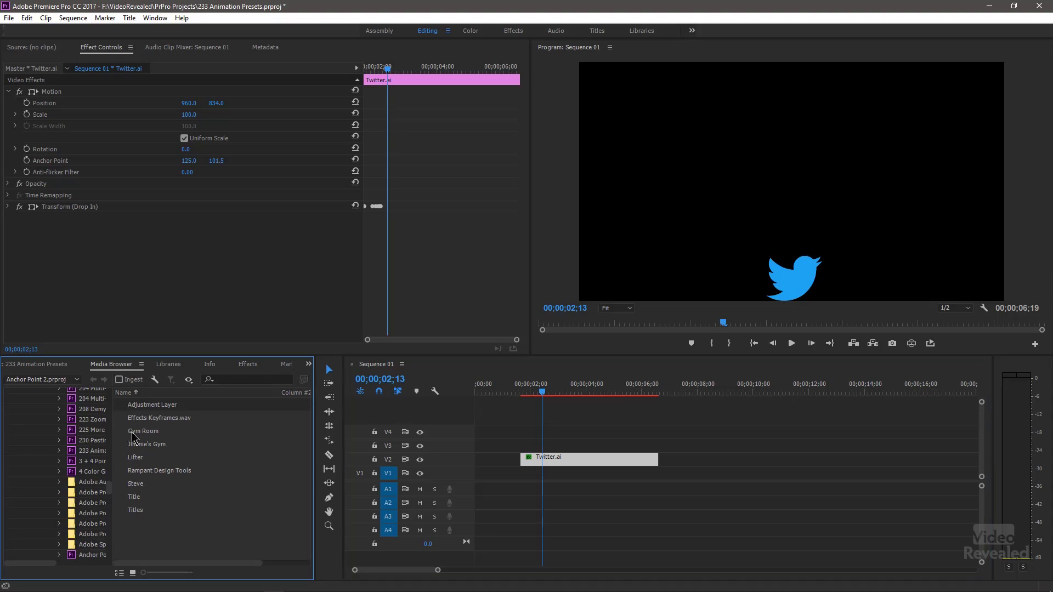
Step: In a maximized Media Browser, open VideoRevealed's 1 Import Animations.prproj and select Sequence 01
key("grave")
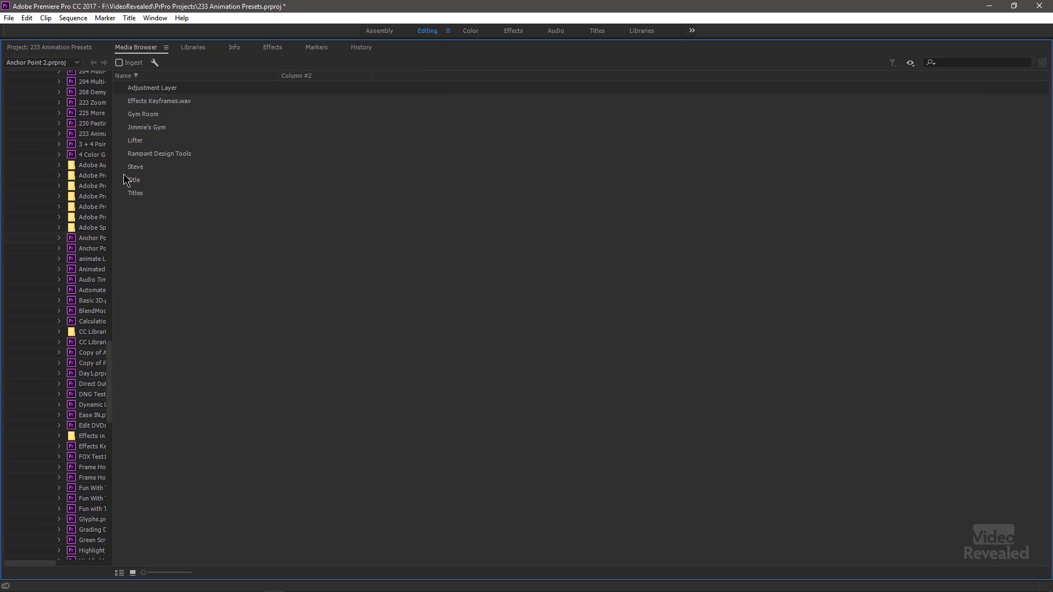
left_click_drag(114, 180, 226, 181)
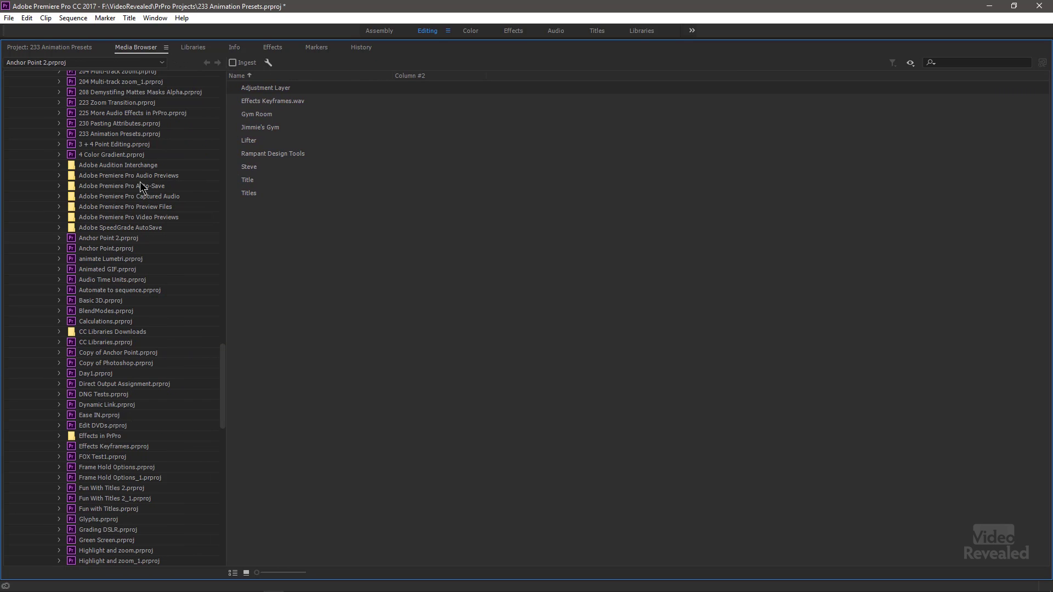
scroll(137, 180, "up", 10)
scroll(134, 177, "up", 10)
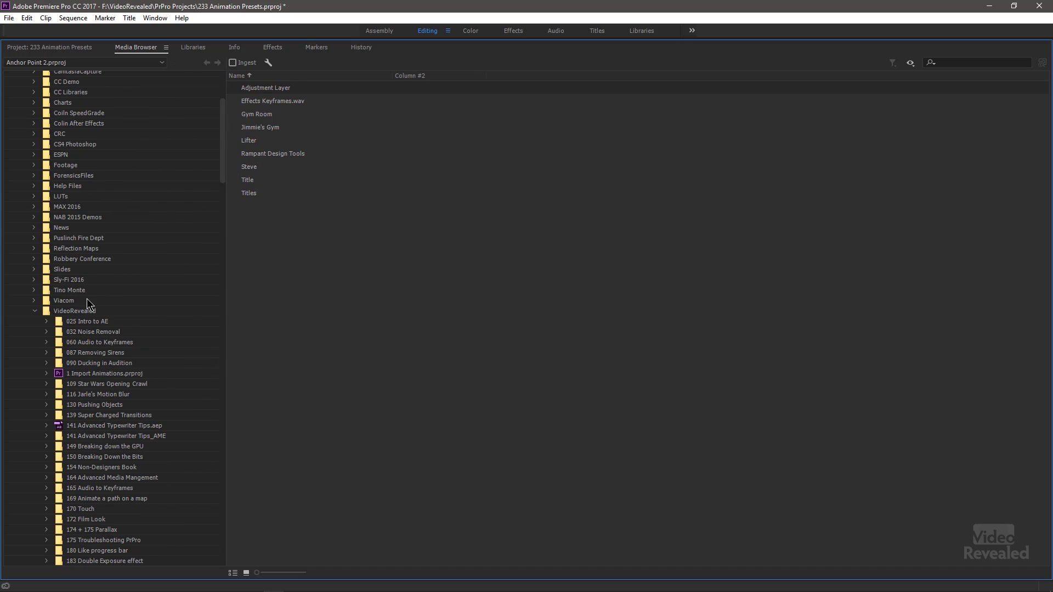
left_click(75, 311)
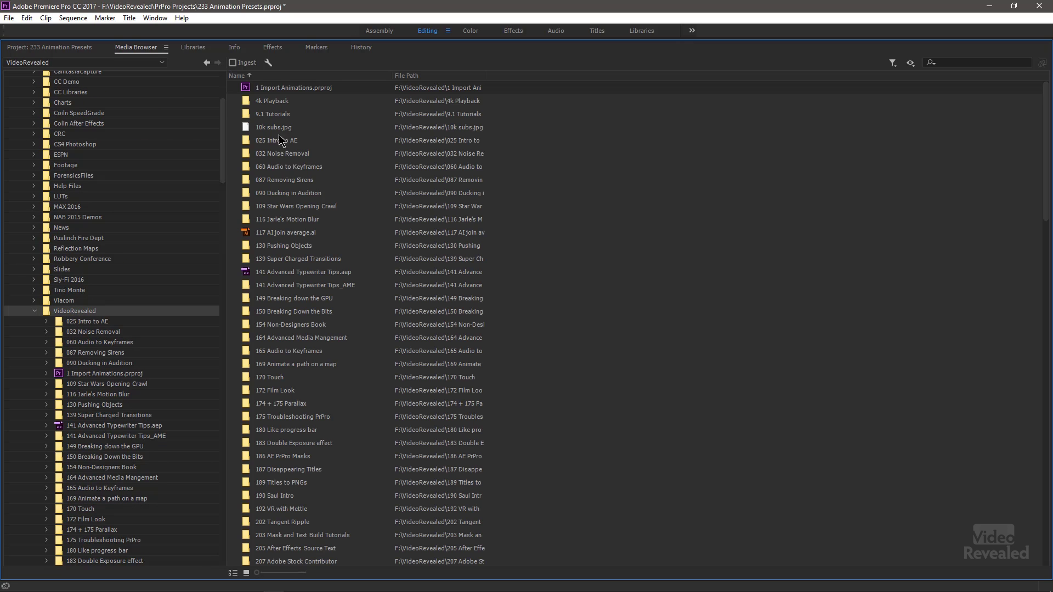
left_click(247, 90)
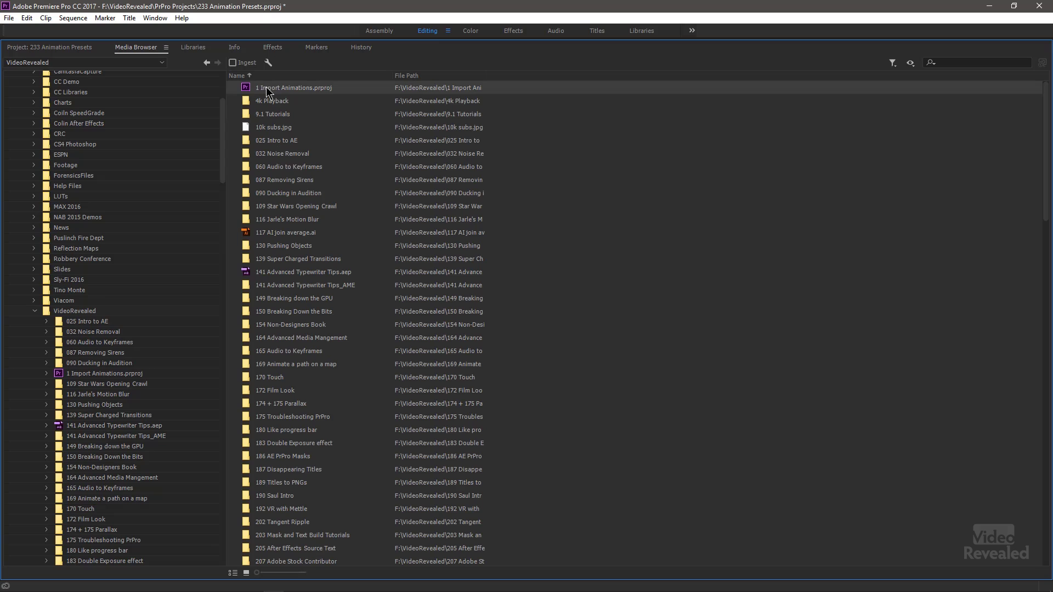
double_click(249, 90)
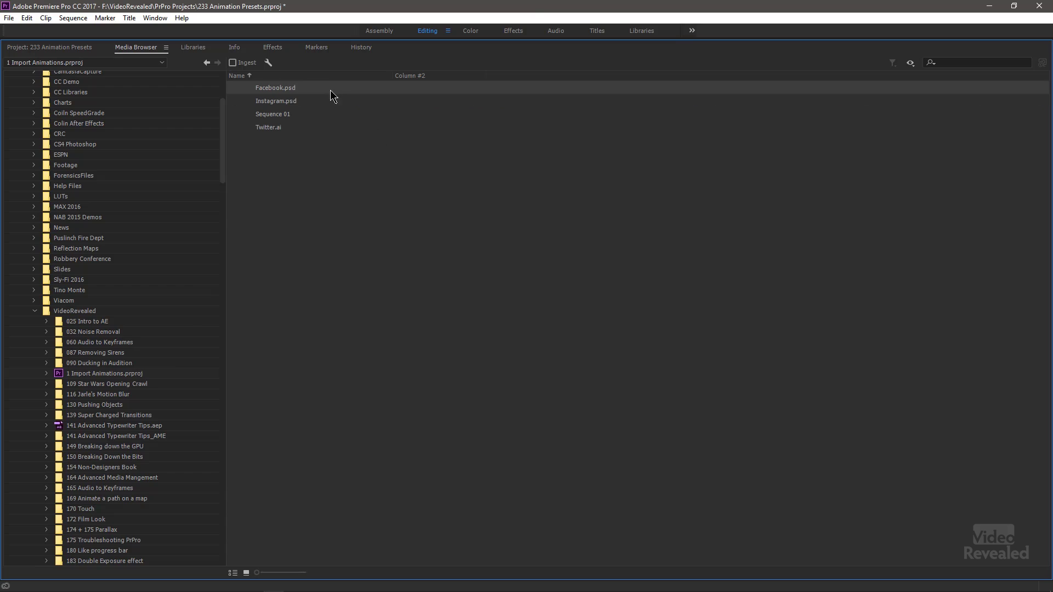
left_click(247, 573)
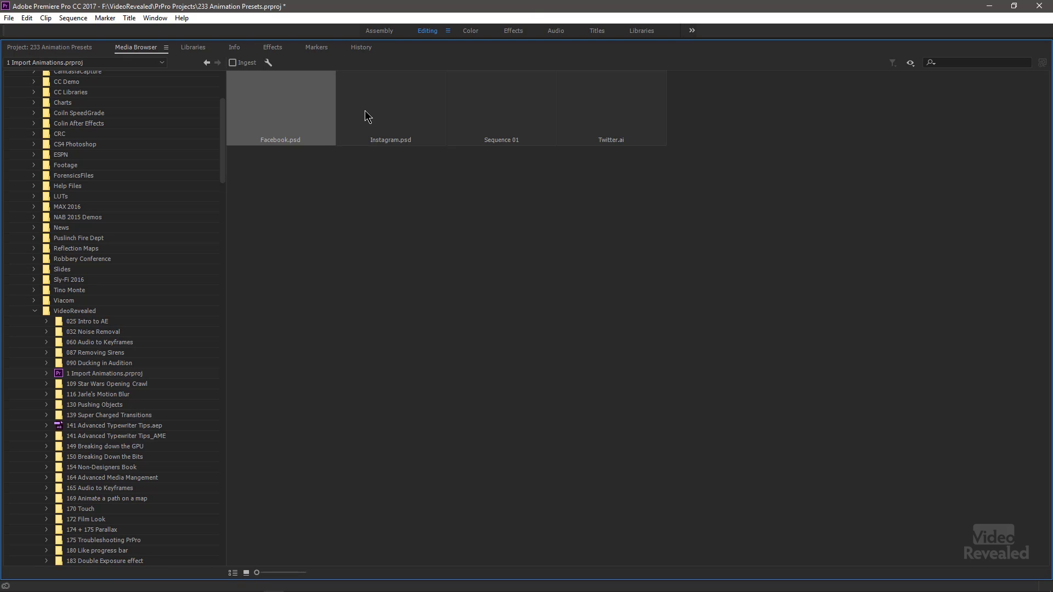
left_click(500, 125)
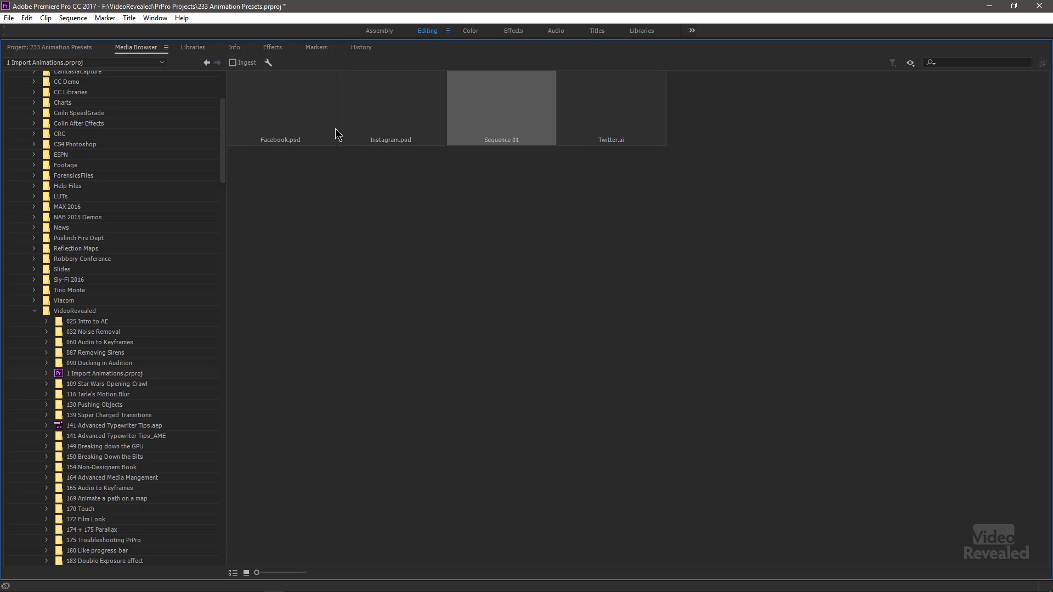
key("grave")
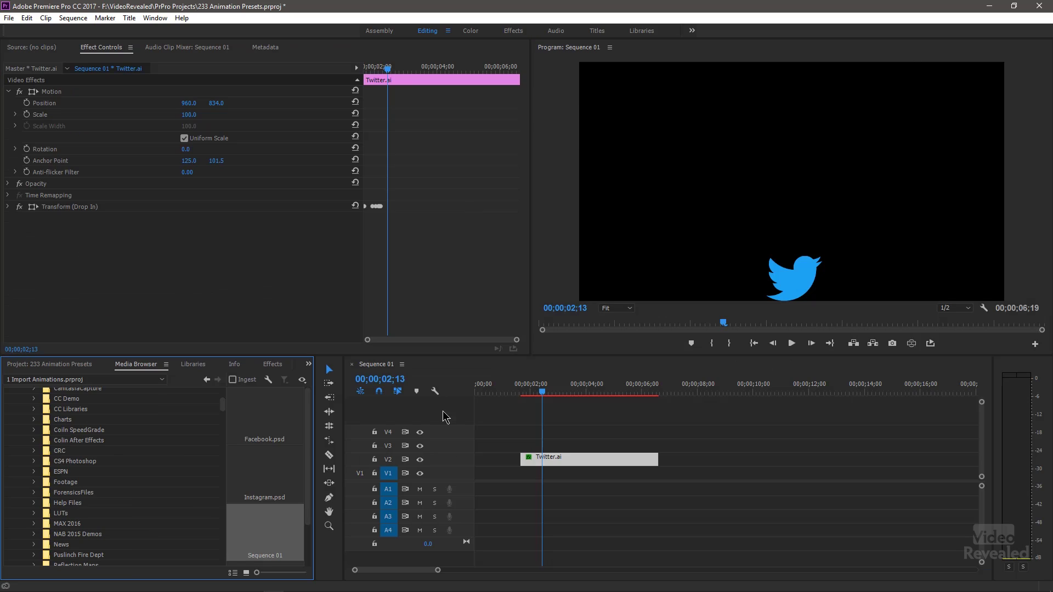
Step: Open the imported Sequence 01 in the Source Monitor and scrub to its Instagram clip
left_click(233, 574)
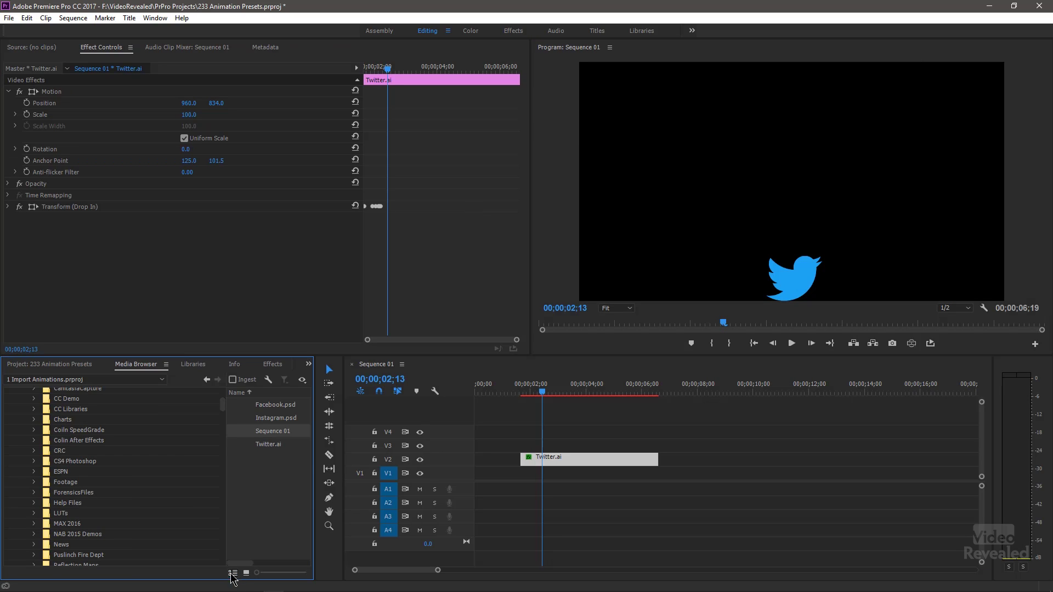
double_click(271, 432)
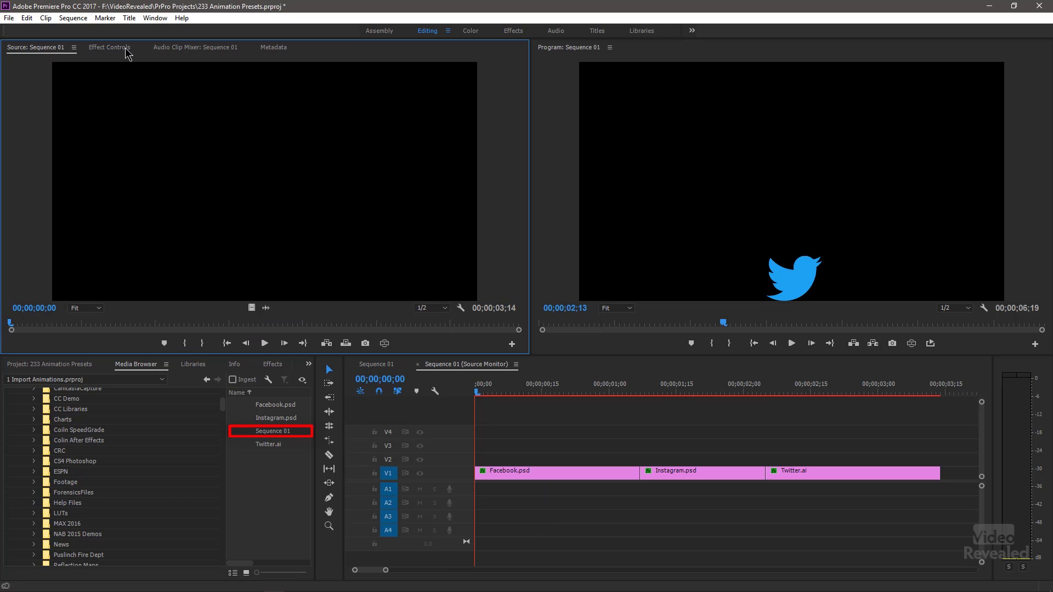
left_click_drag(27, 325, 225, 320)
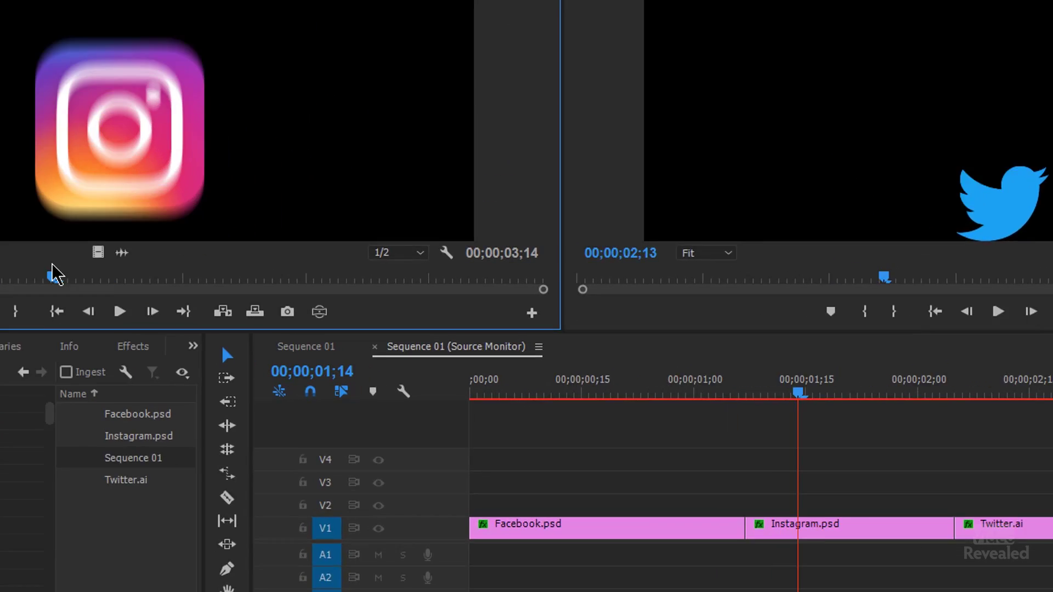
left_click_drag(55, 274, 86, 275)
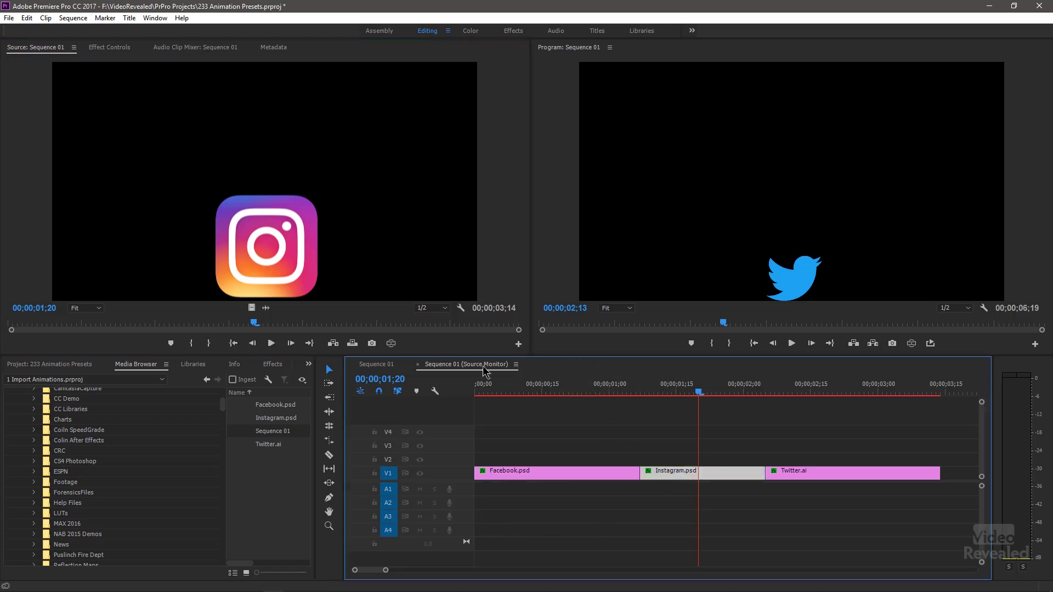
Step: Dock the imported source sequence above Sequence 01, then place Instagram.psd after Twitter.ai at about 8 seconds
left_click_drag(477, 365, 480, 396)
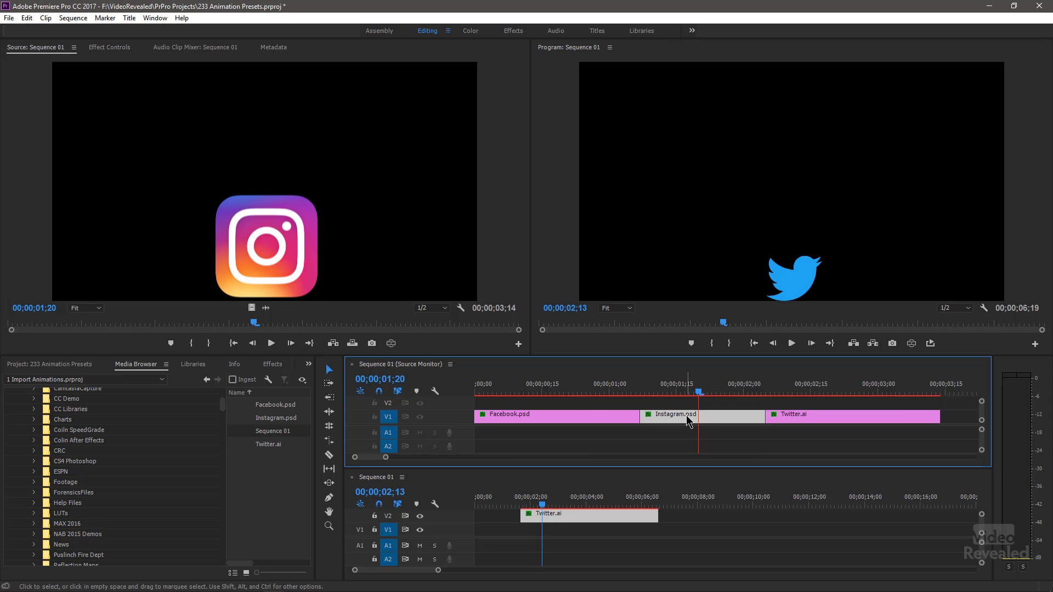
left_click_drag(693, 437, 717, 515)
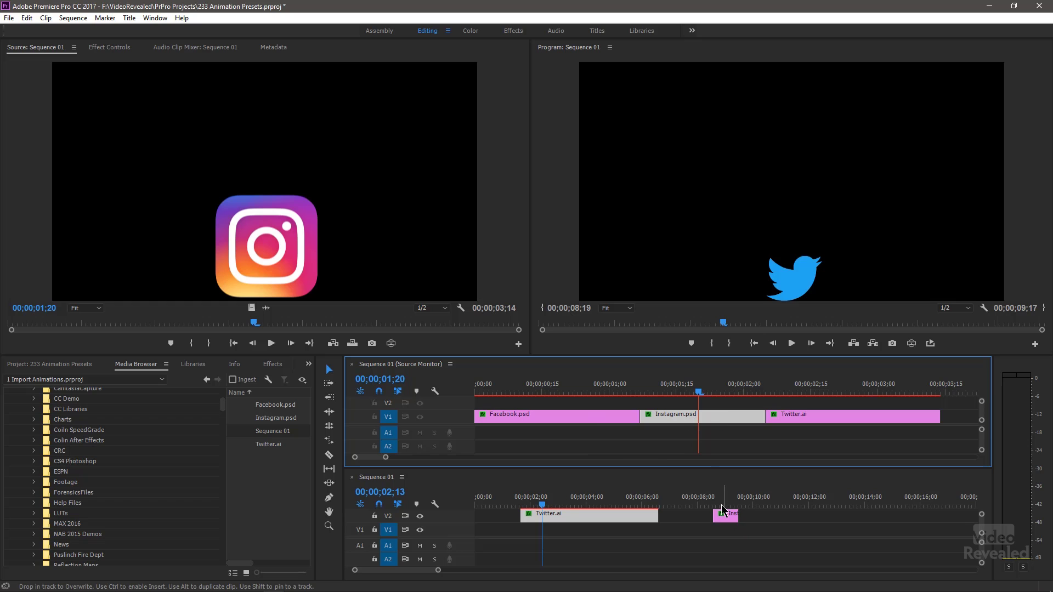
left_click(716, 497)
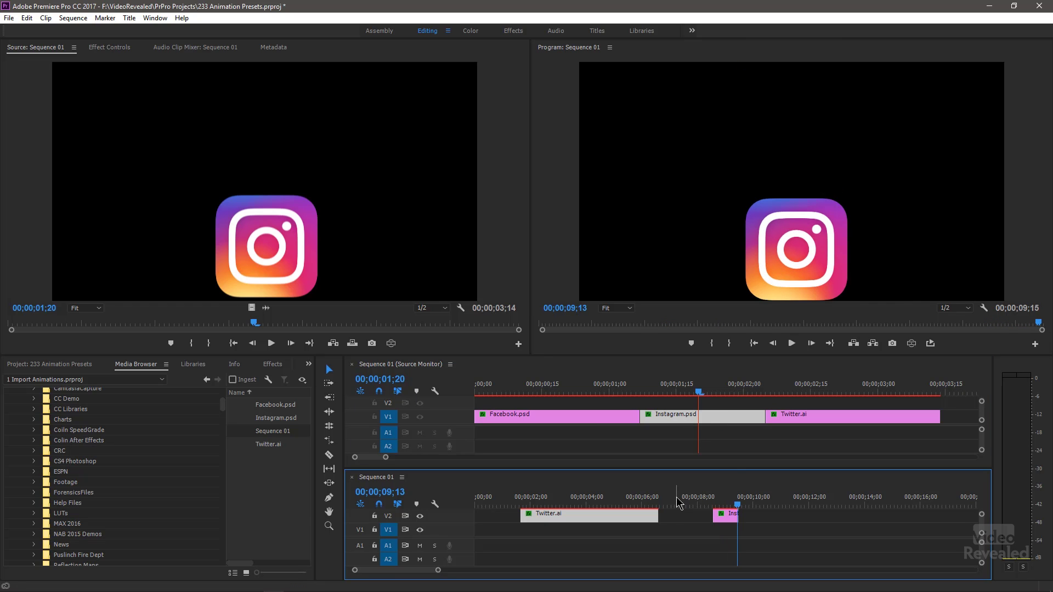